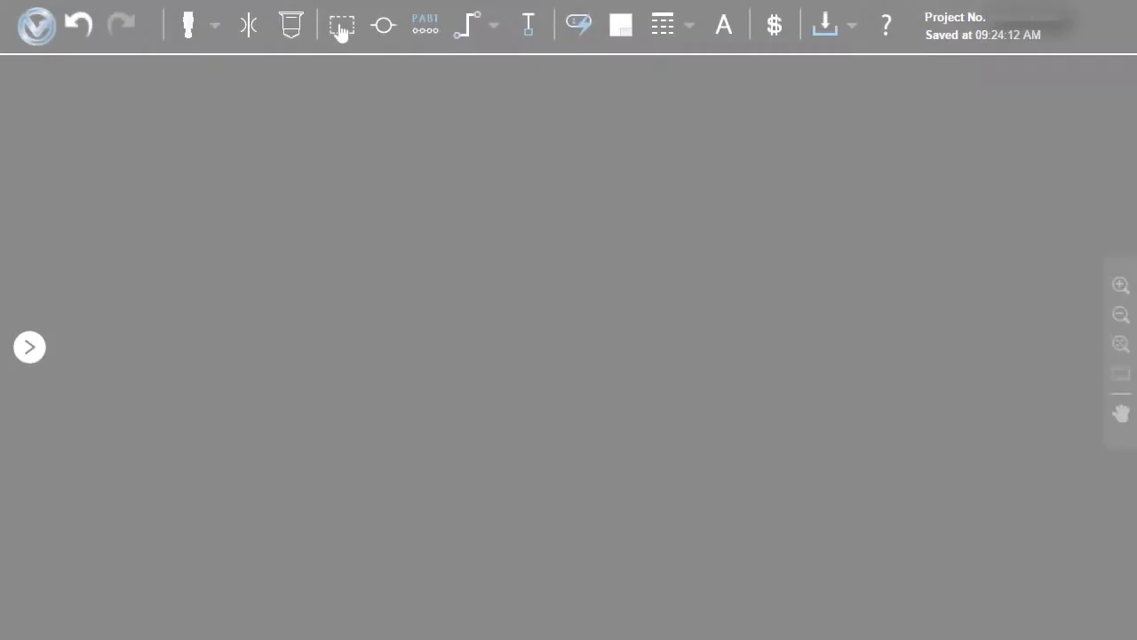
# Draw the rectangular drawing envelope.
pyautogui.click(341, 28)
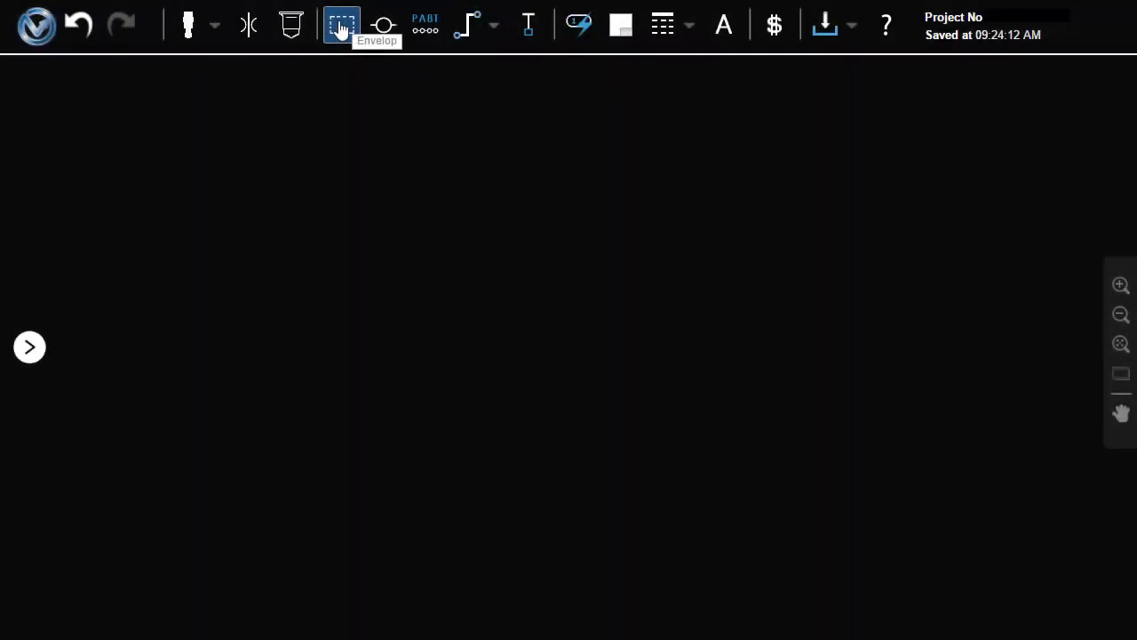
pyautogui.click(215, 141)
pyautogui.click(843, 566)
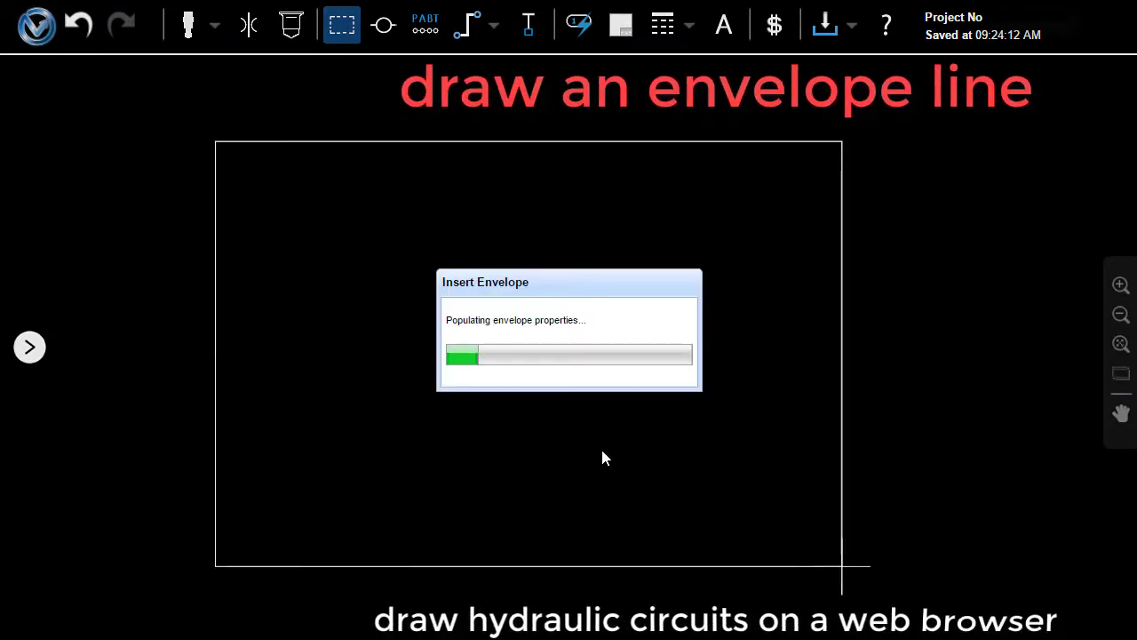
# Place a CV08-20 screw-in check valve cartridge inside the envelope and bring up the port library.
pyautogui.click(194, 29)
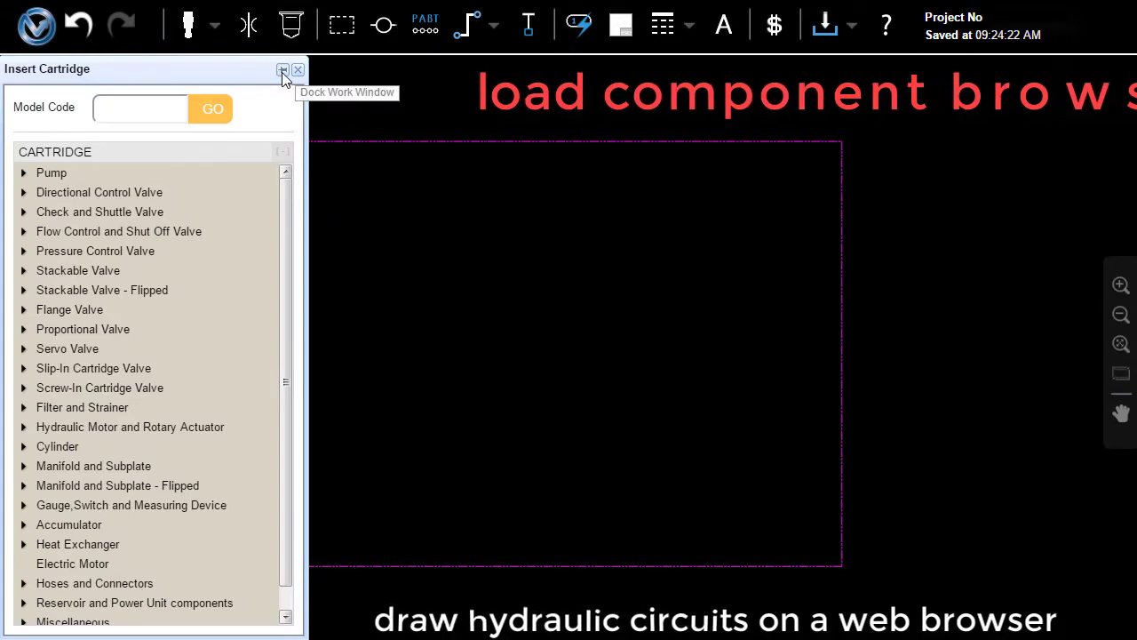
pyautogui.click(283, 71)
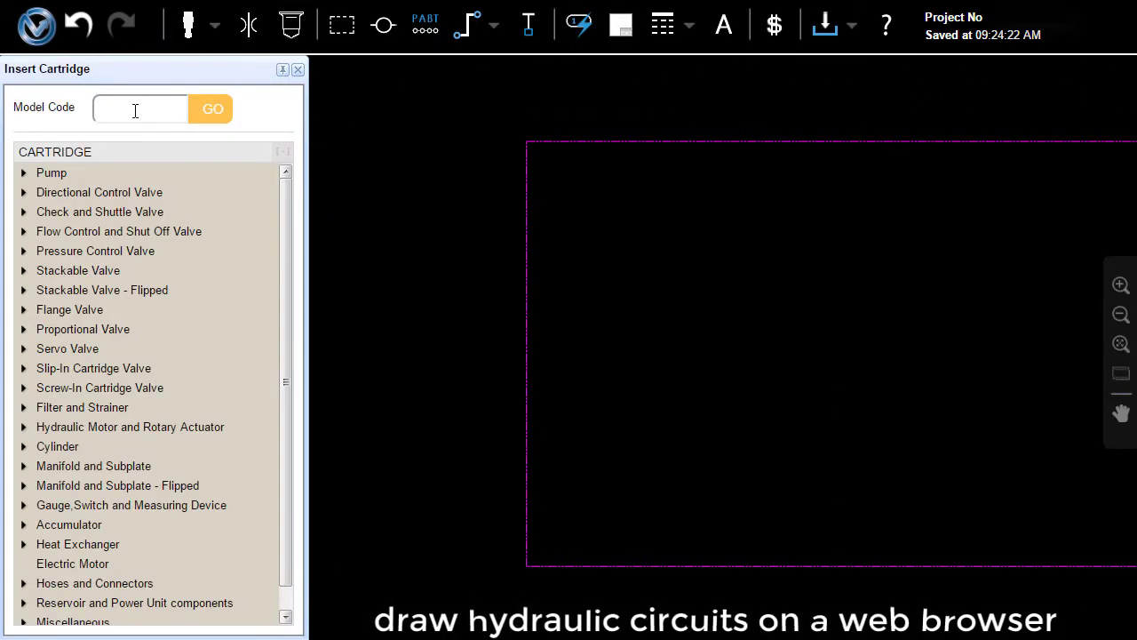
pyautogui.click(23, 388)
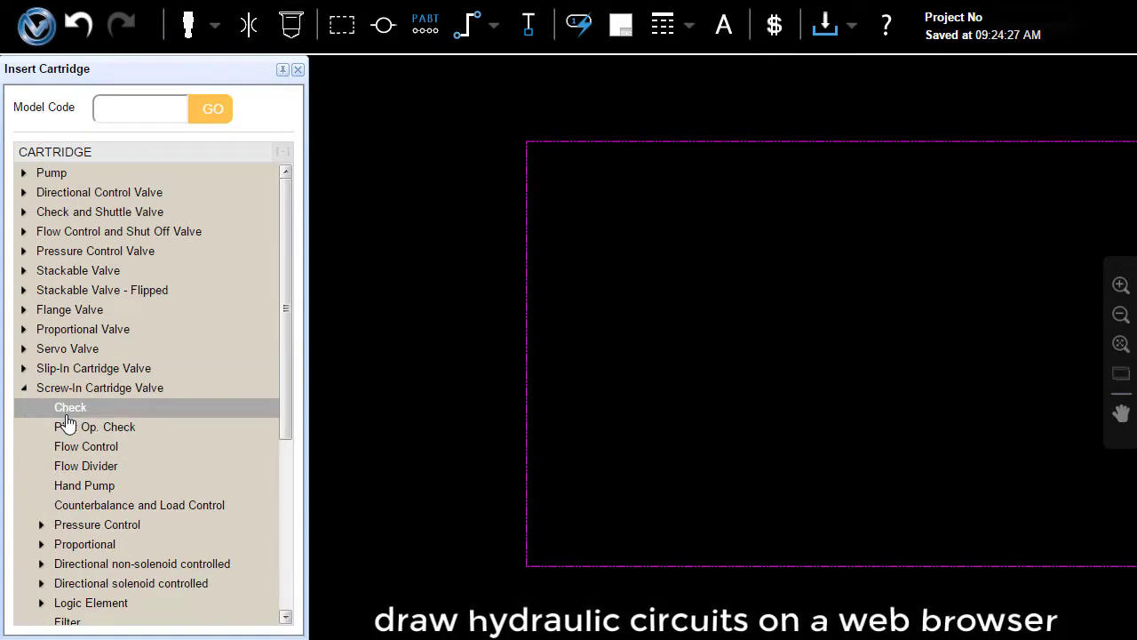
pyautogui.click(69, 409)
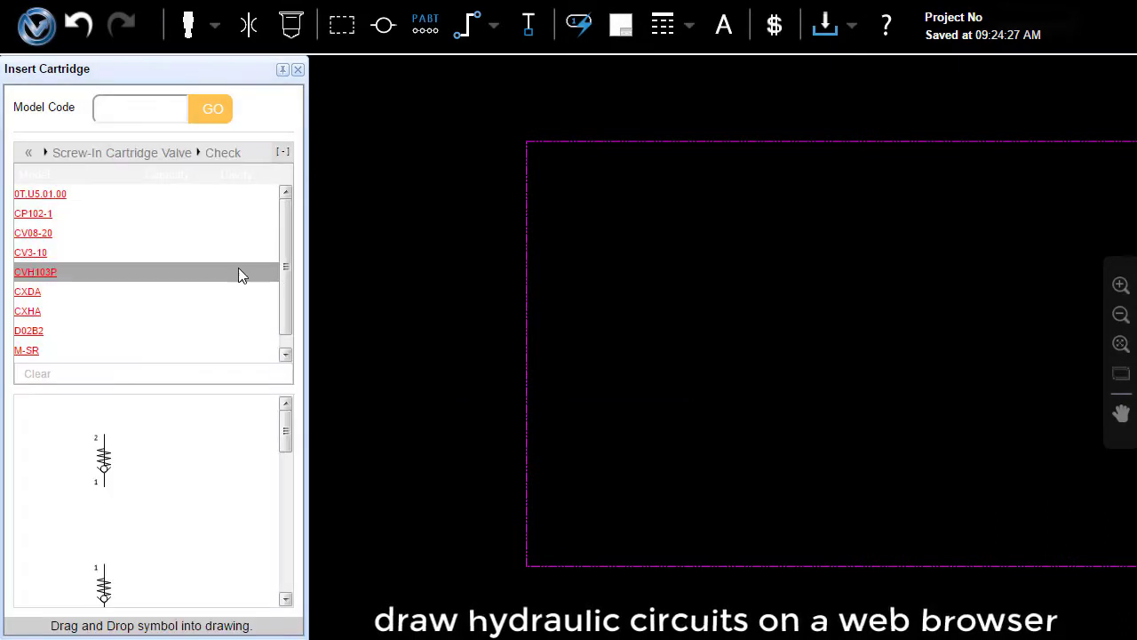
pyautogui.click(129, 235)
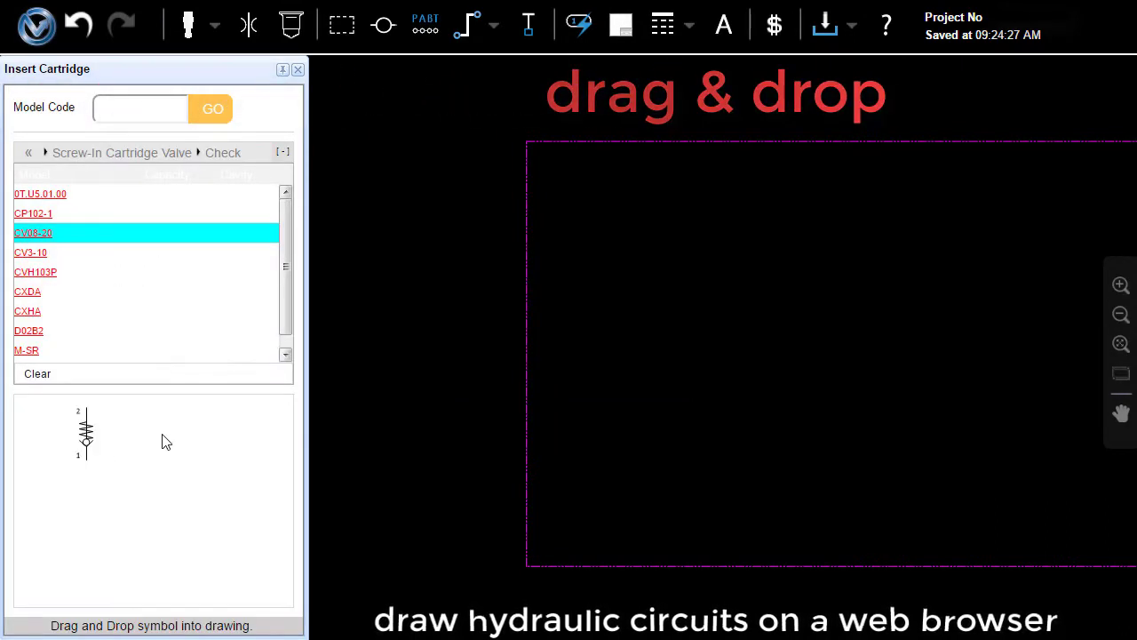
pyautogui.moveTo(660, 491); pyautogui.dragTo(659, 491)
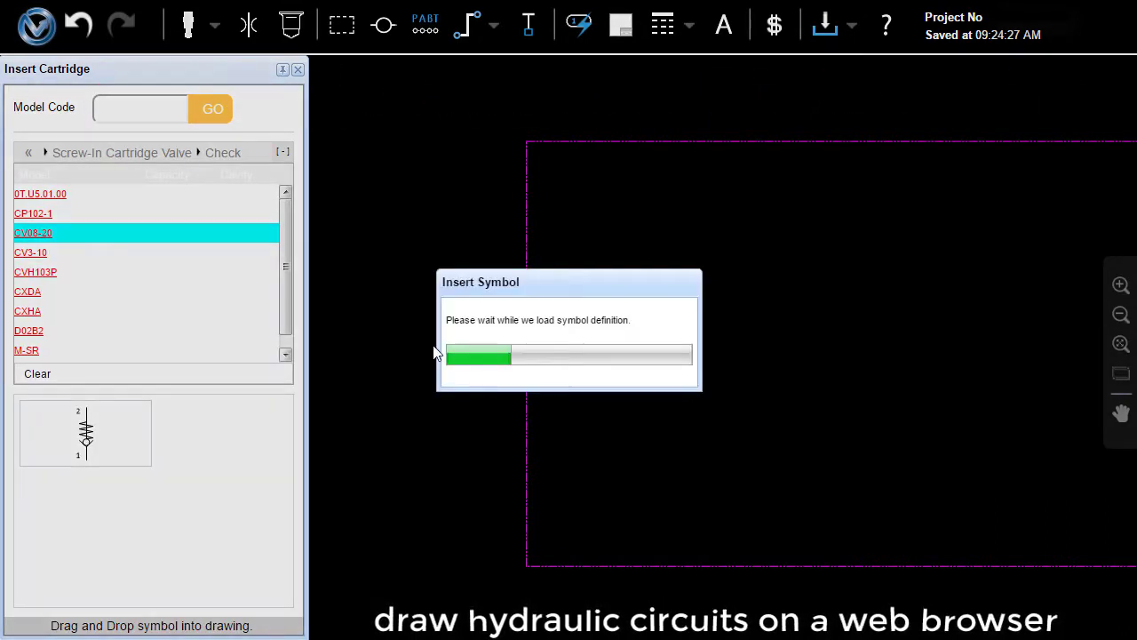
pyautogui.scroll(2, 702, 515)
pyautogui.scroll(2, 658, 409)
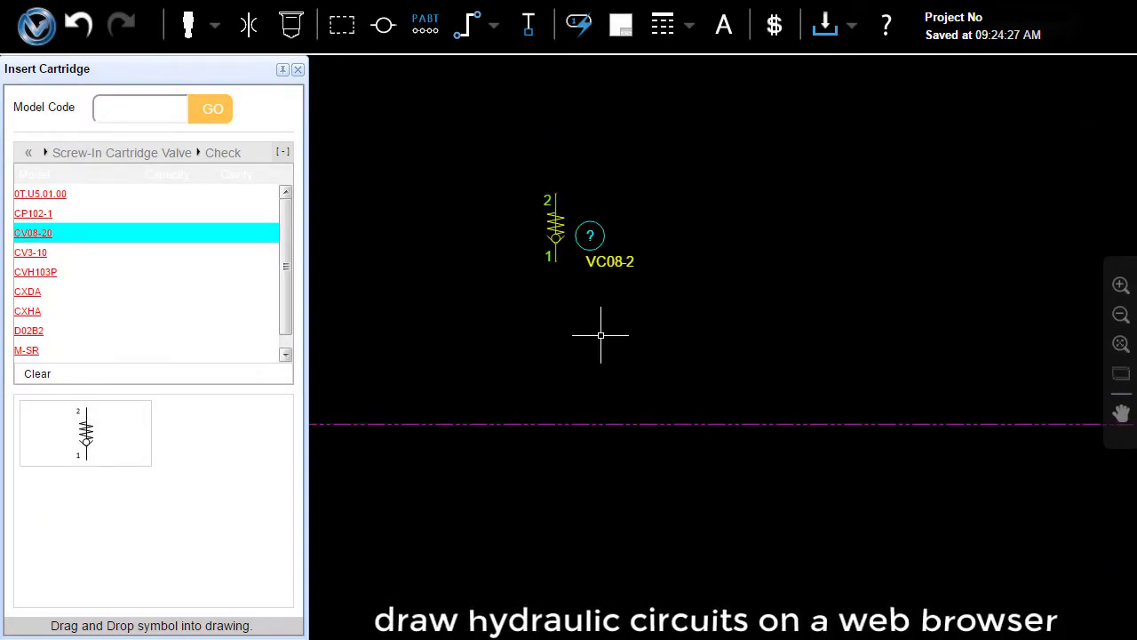
pyautogui.click(383, 25)
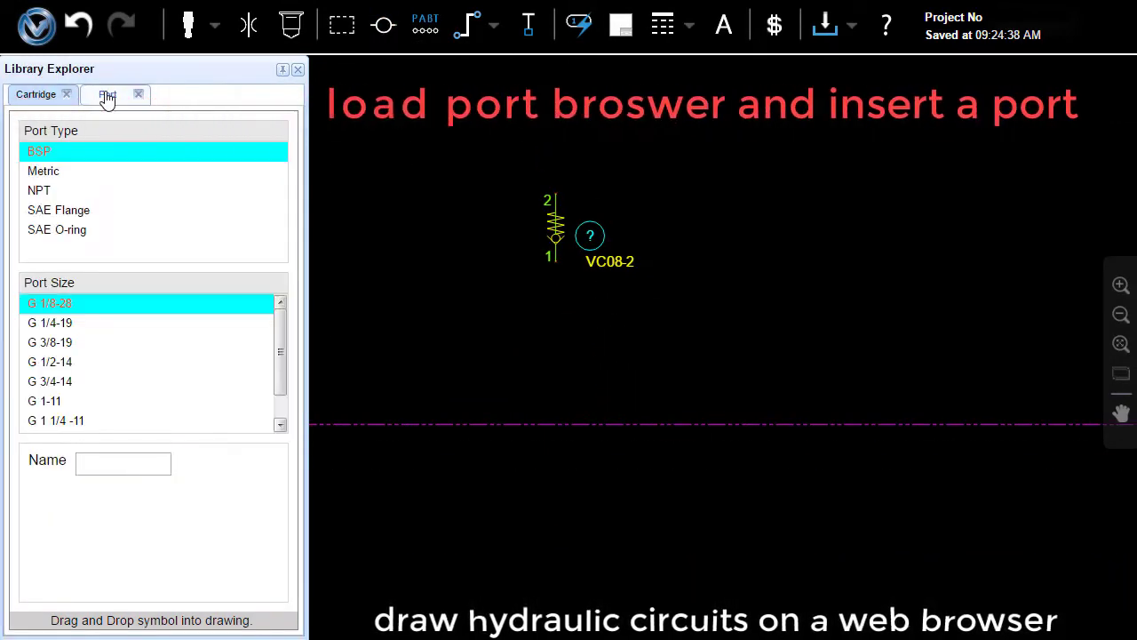
# Add a BSP G 3/8-19 port named P on the envelope's bottom edge.
pyautogui.click(58, 343)
pyautogui.click(137, 468)
pyautogui.write('P')
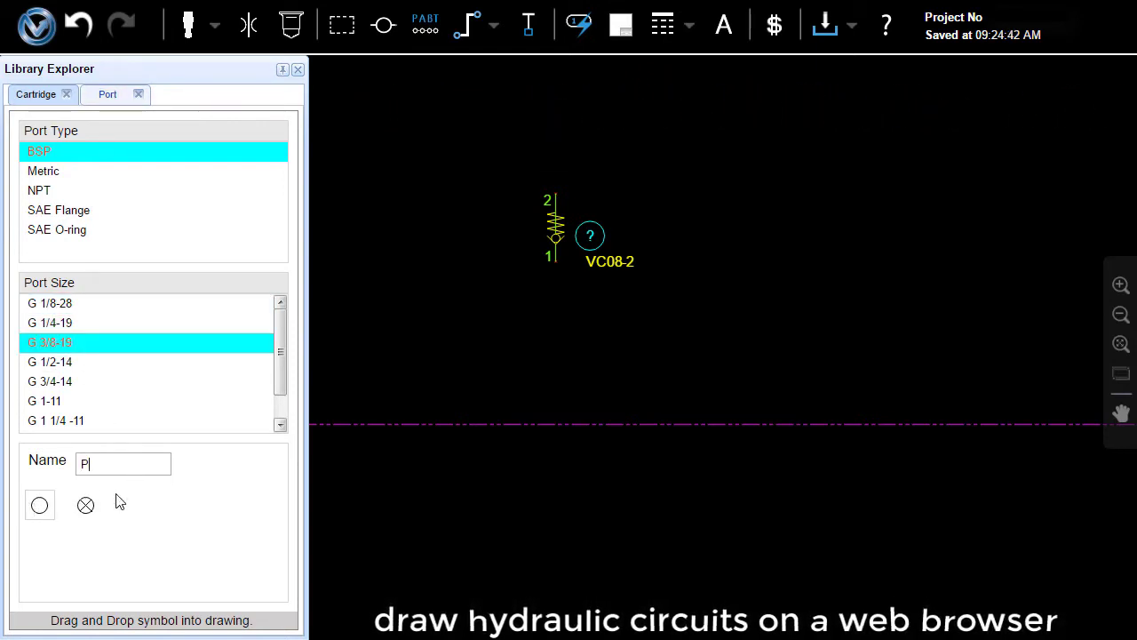
pyautogui.moveTo(553, 433); pyautogui.dragTo(554, 432)
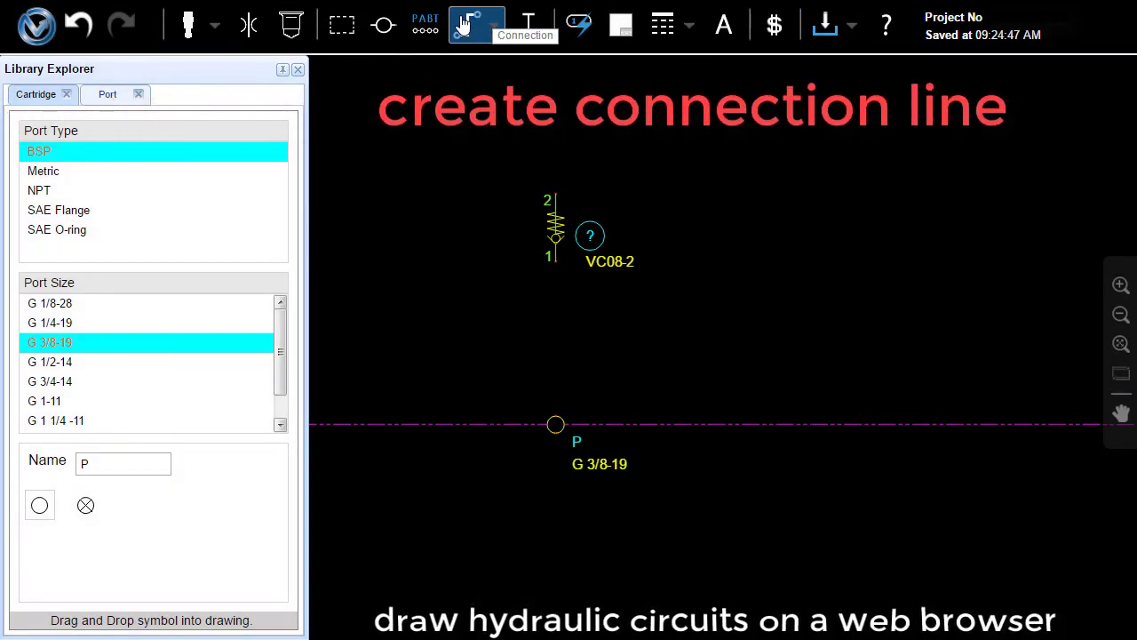
# Connect the check valve's port 1 to port P and move the valve just above it.
pyautogui.click(463, 25)
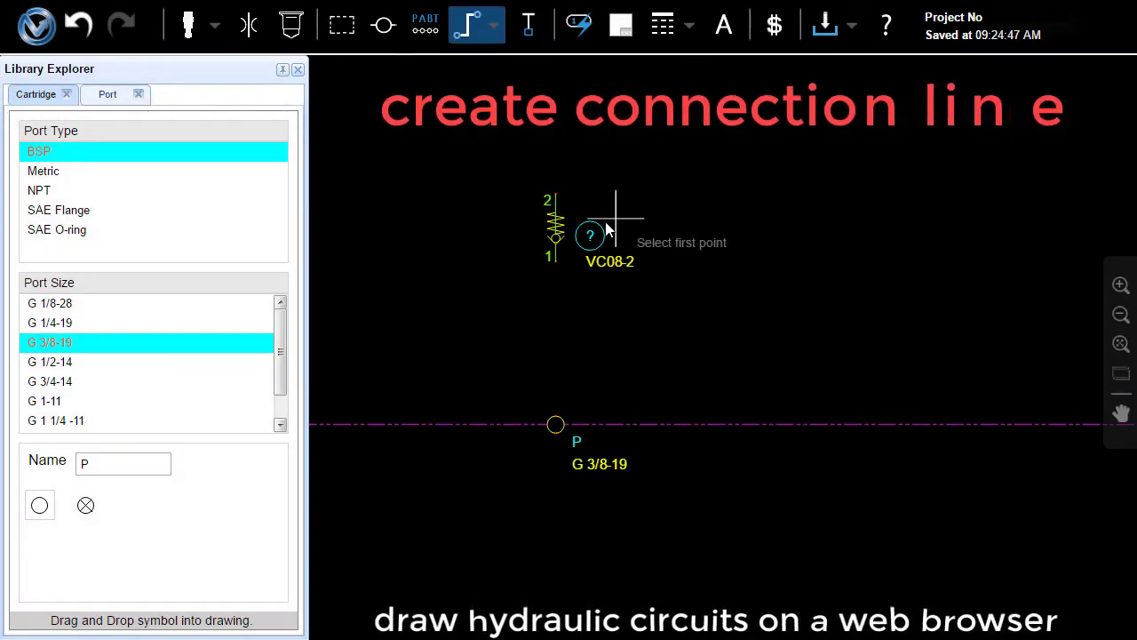
pyautogui.click(555, 269)
pyautogui.click(555, 424)
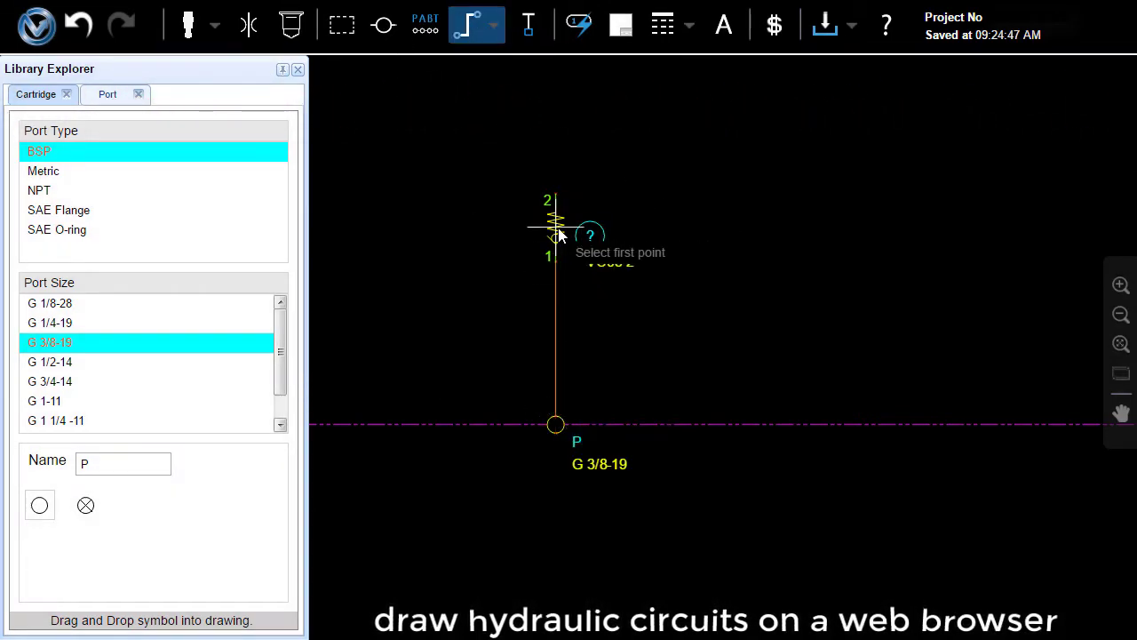
pyautogui.press('Escape')
pyautogui.click(557, 228)
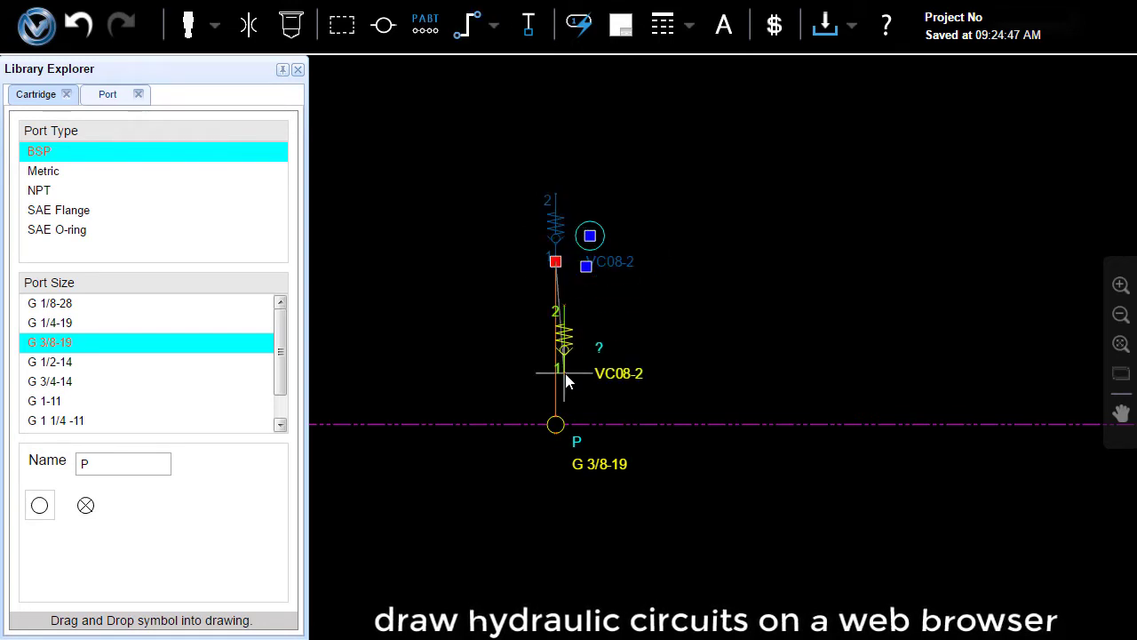
pyautogui.moveTo(560, 390); pyautogui.dragTo(558, 391)
pyautogui.moveTo(493, 413); pyautogui.dragTo(681, 406, button='middle')
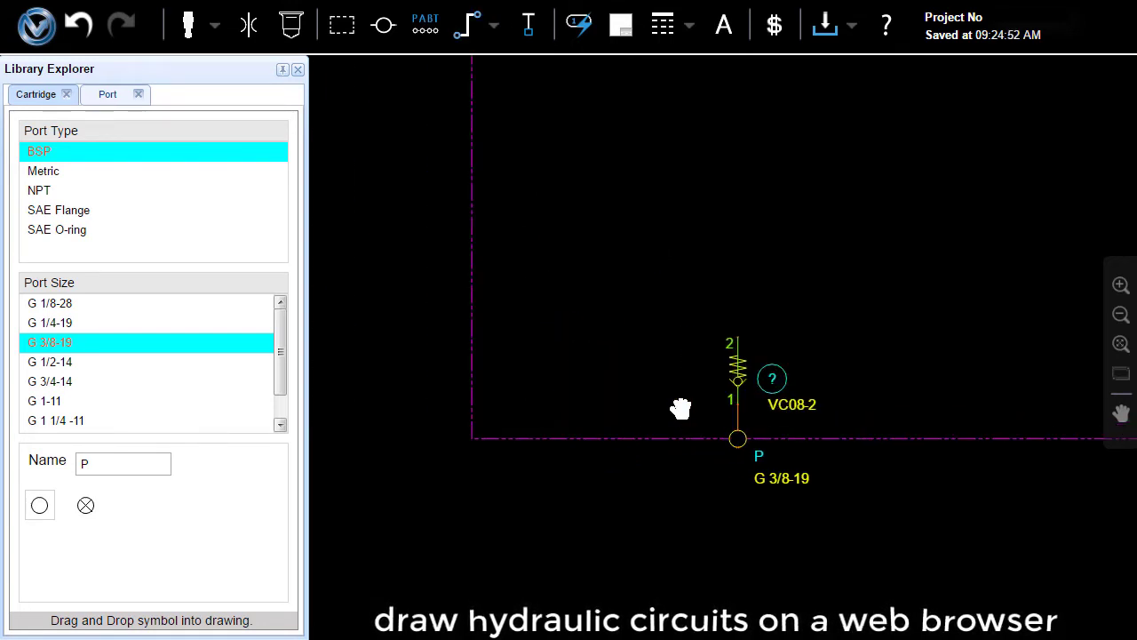
pyautogui.scroll(-2, 718, 317)
pyautogui.moveTo(718, 318); pyautogui.dragTo(521, 376, button='middle')
pyautogui.scroll(-1, 491, 257)
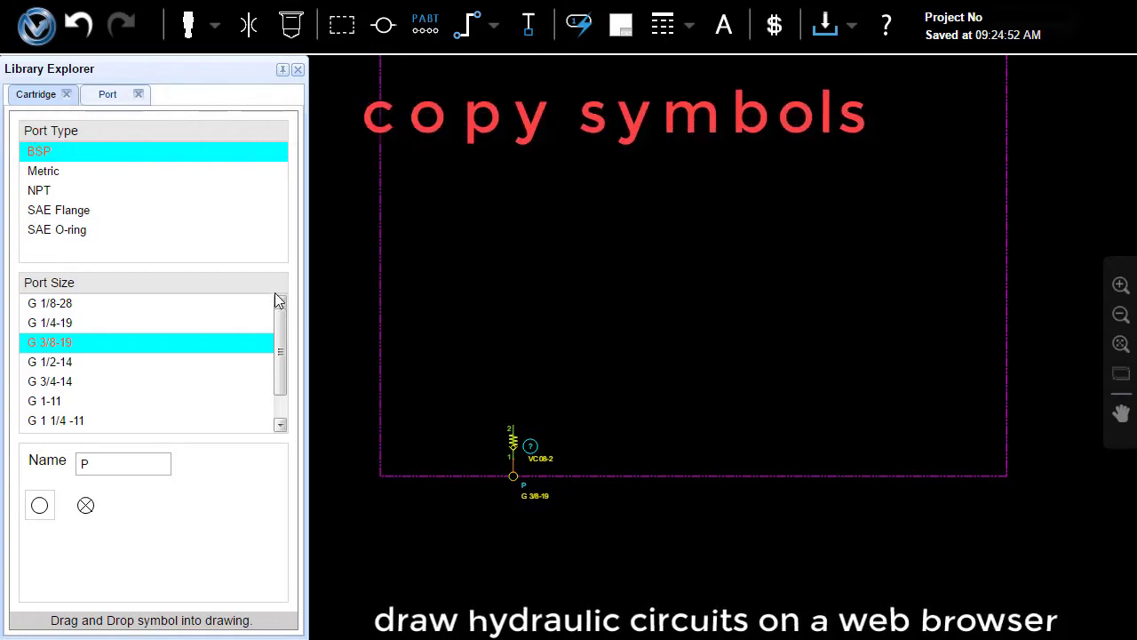
# Copy the check valve up and to the right of the original.
pyautogui.scroll(2, 513, 442)
pyautogui.scroll(2, 513, 442)
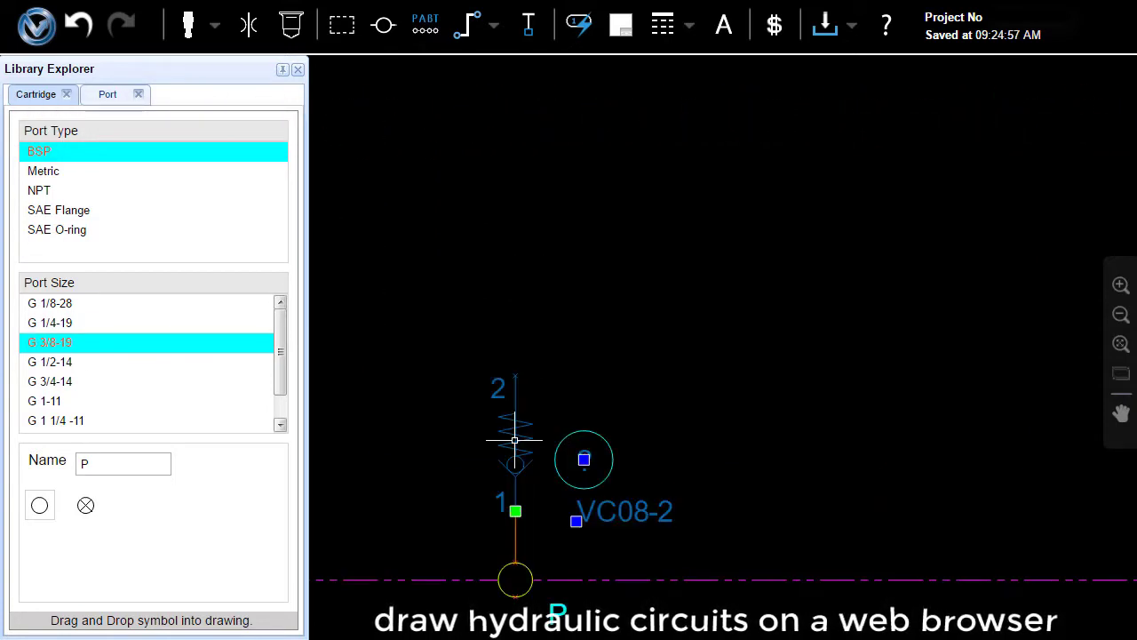
pyautogui.rightClick(516, 440)
pyautogui.click(581, 516)
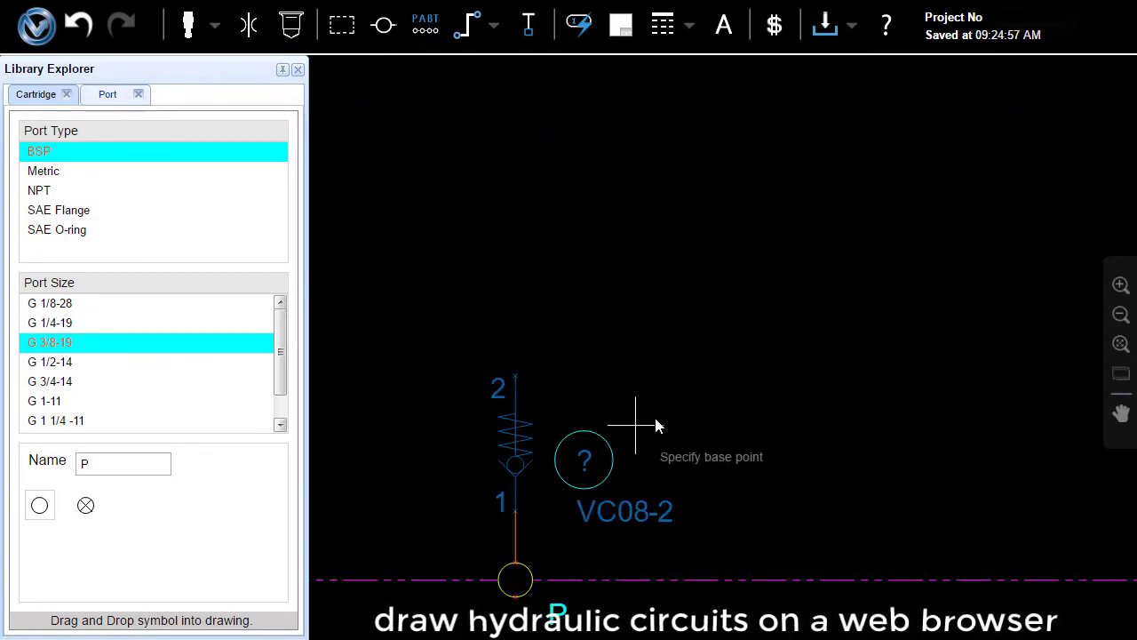
pyautogui.click(653, 390)
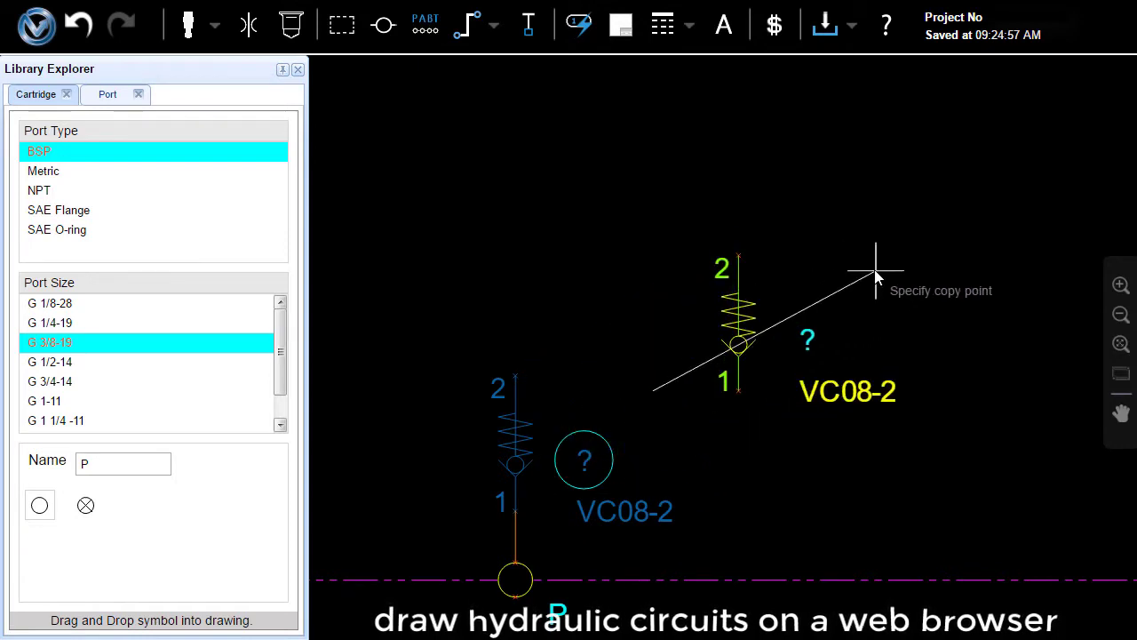
pyautogui.click(858, 287)
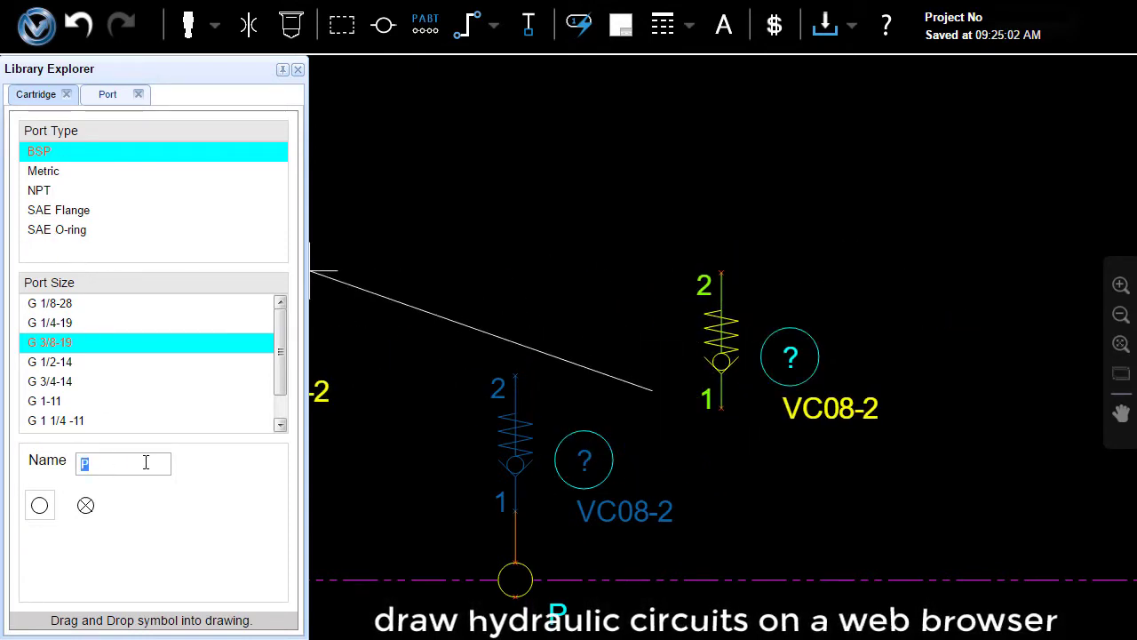
pyautogui.press('Escape')
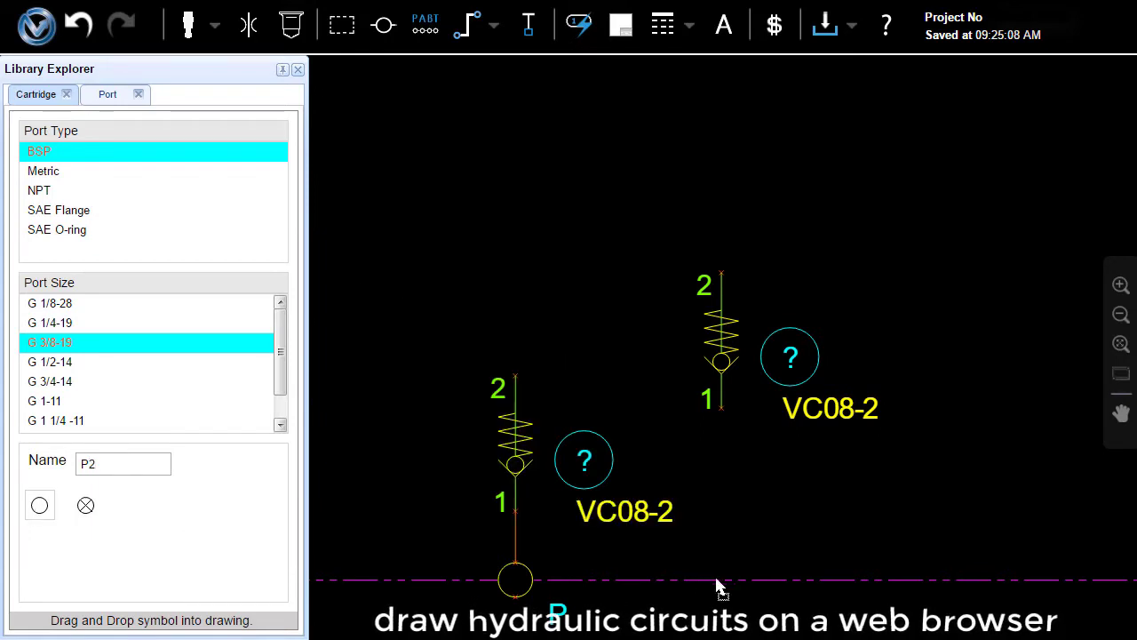
# Place port P2 on the envelope's bottom edge and wire the copied valve's port 1 to it.
pyautogui.click(719, 578)
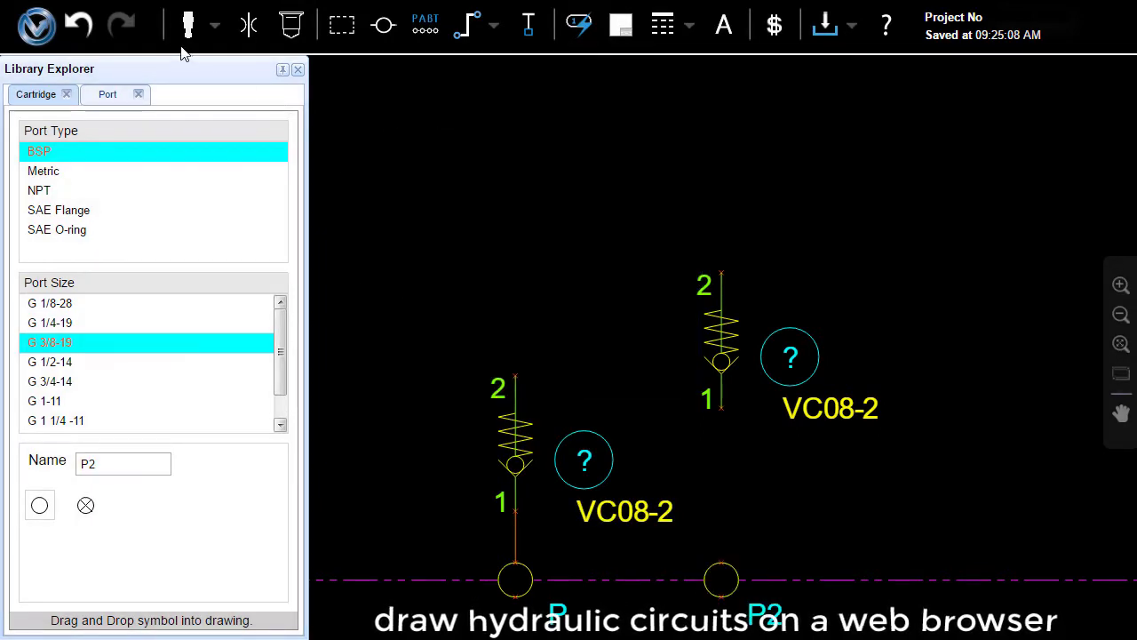
pyautogui.click(469, 26)
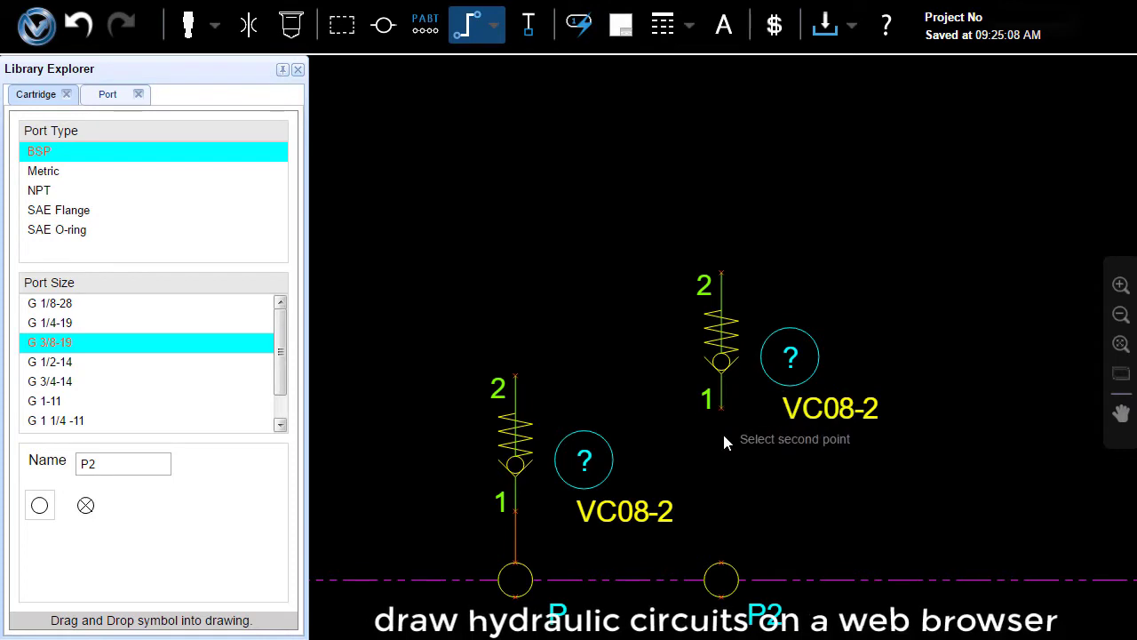
pyautogui.click(721, 564)
pyautogui.moveTo(710, 400); pyautogui.dragTo(555, 365, button='middle')
pyautogui.click(36, 95)
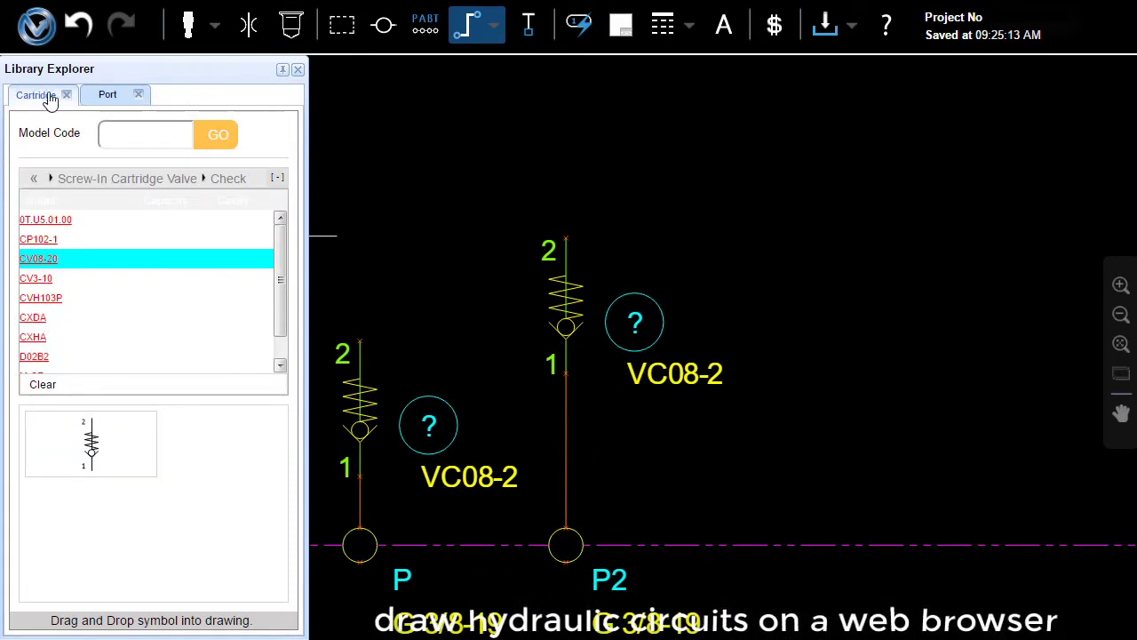
# Select the D03/D05 spring-centred double-solenoid valve in the Symbol library.
pyautogui.click(213, 26)
pyautogui.click(192, 51)
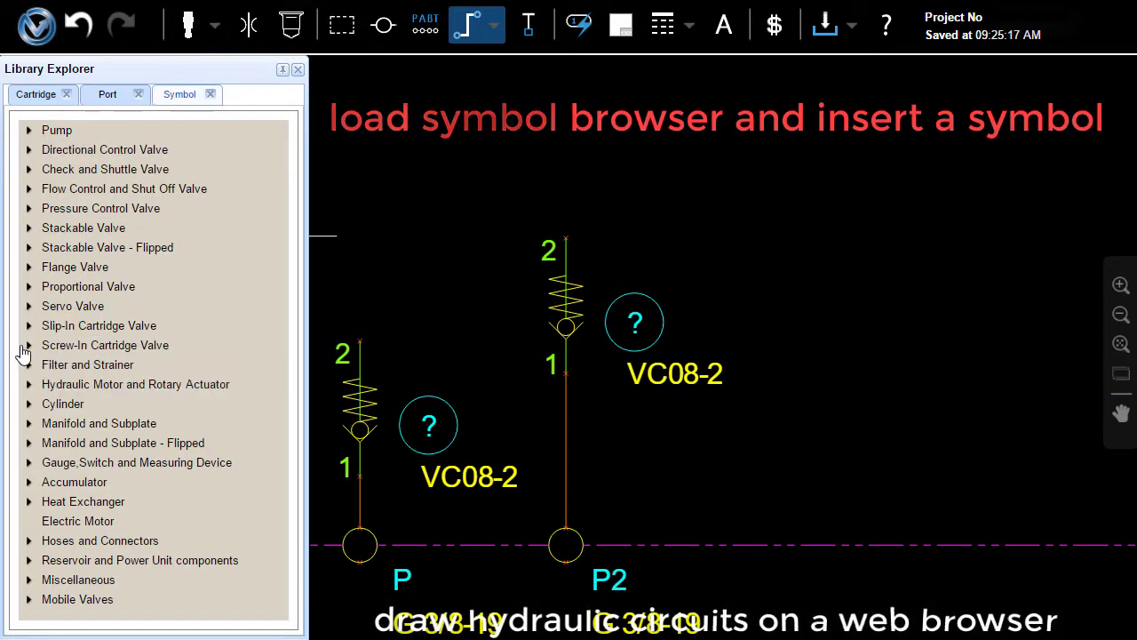
pyautogui.click(29, 347)
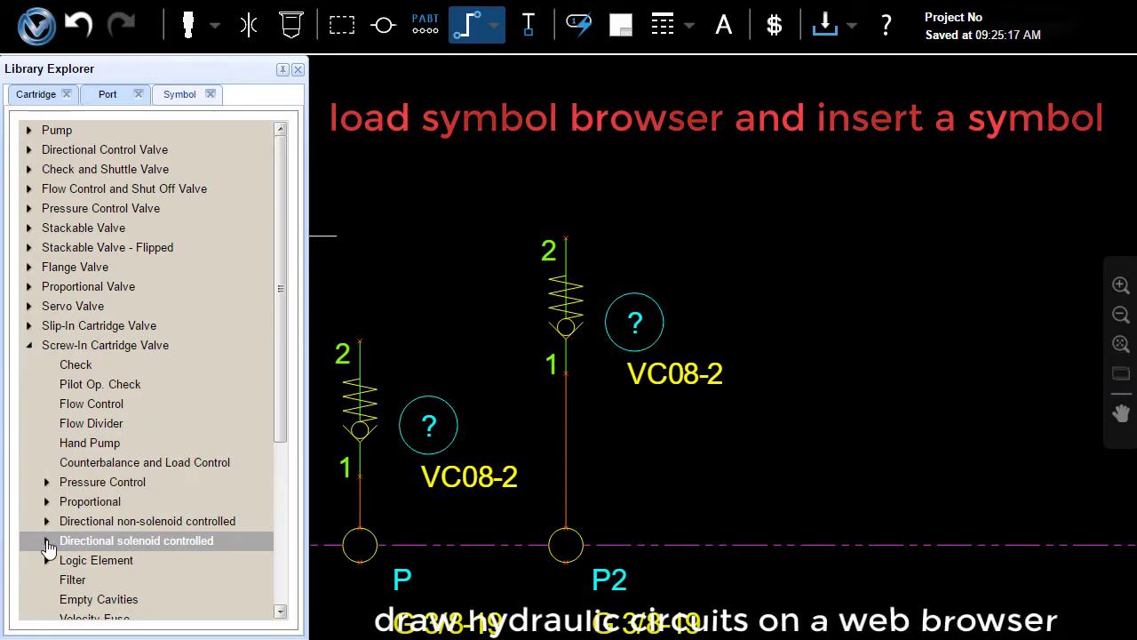
pyautogui.click(48, 541)
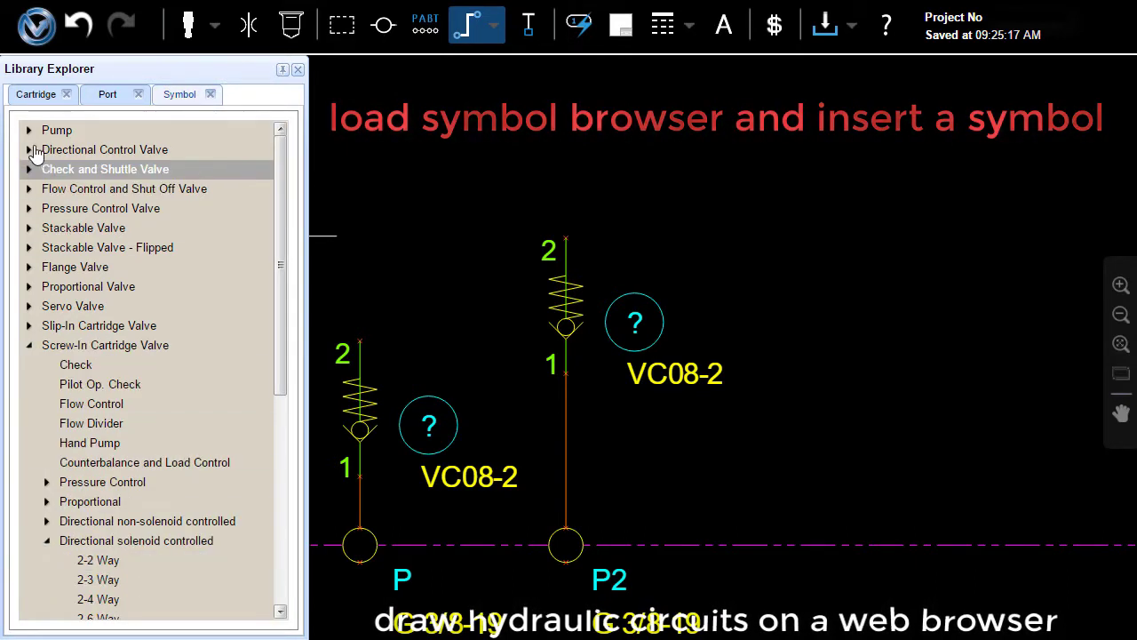
pyautogui.click(27, 151)
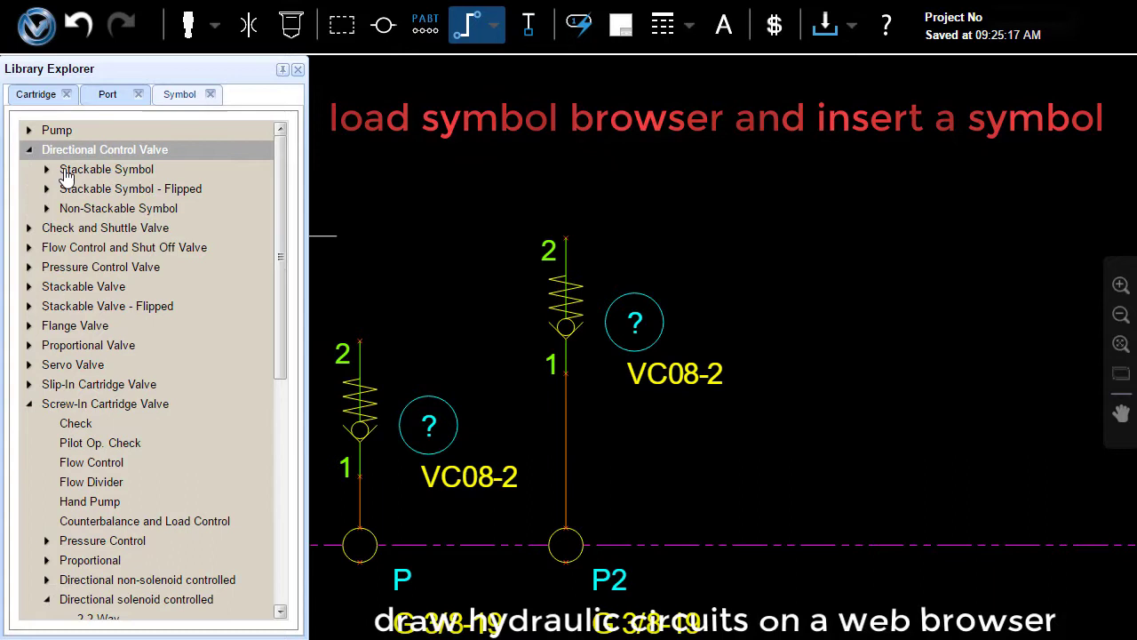
pyautogui.click(43, 210)
pyautogui.click(64, 228)
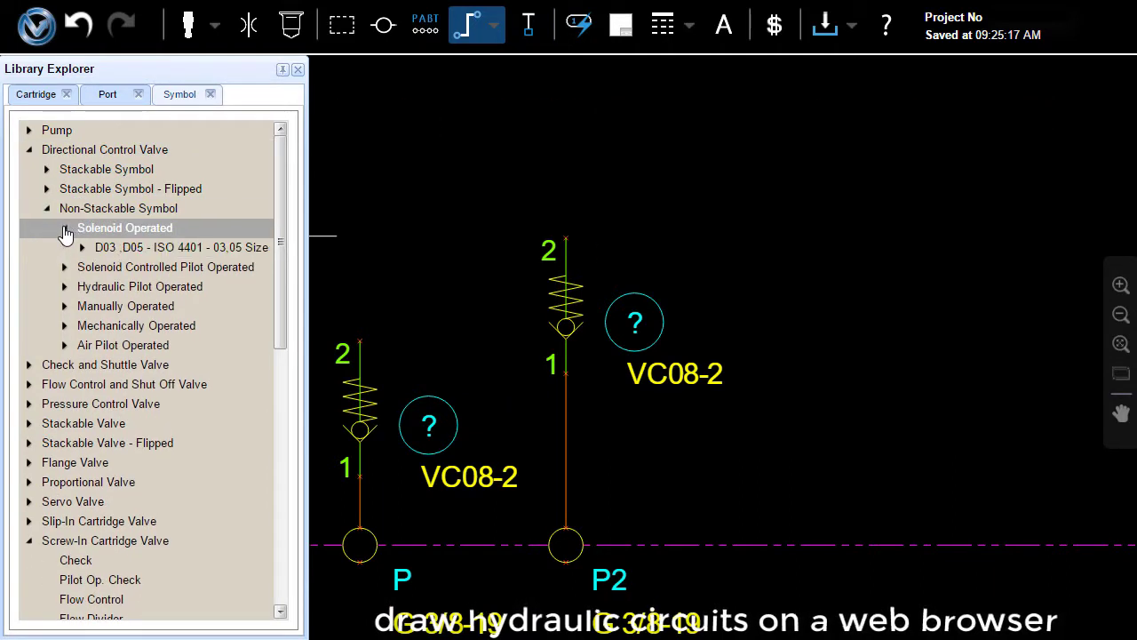
pyautogui.click(82, 248)
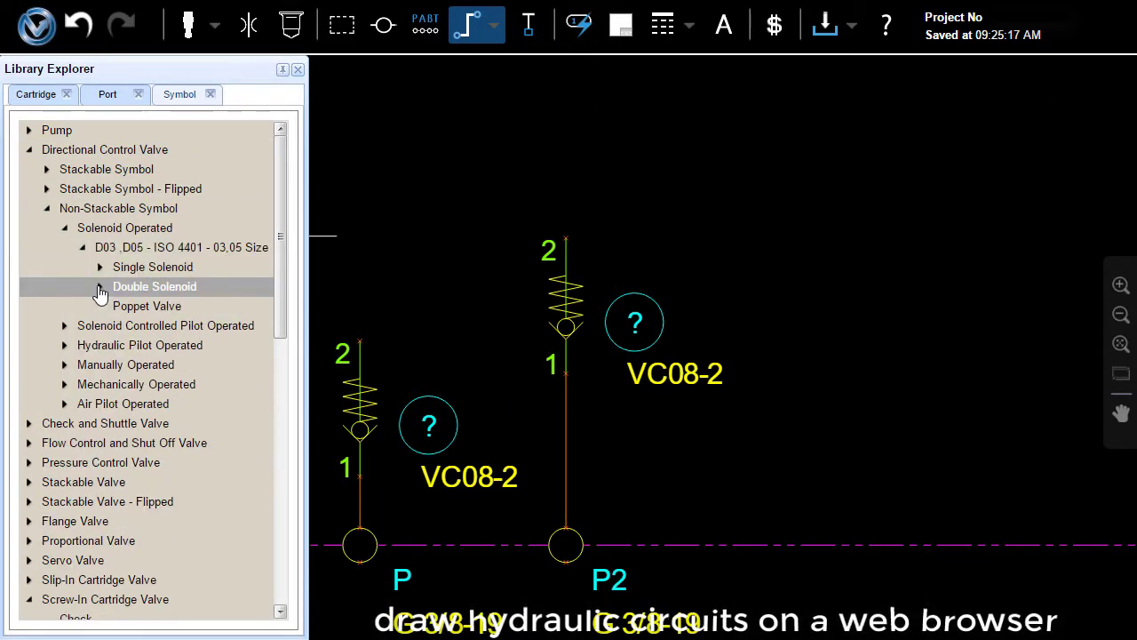
pyautogui.click(100, 286)
pyautogui.click(177, 346)
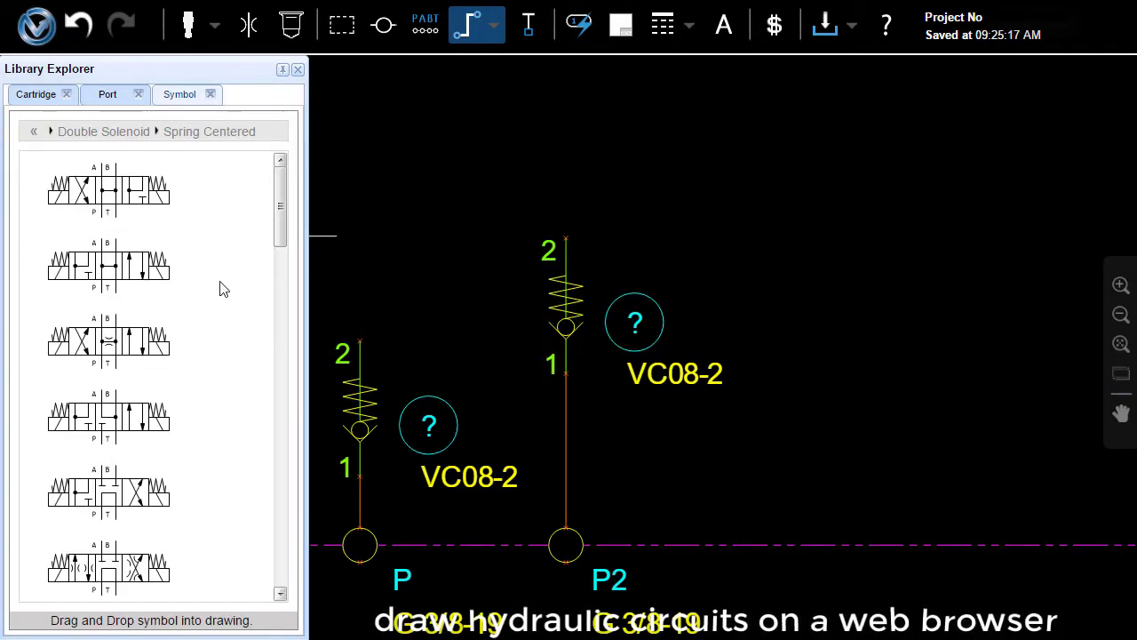
# Place the directional valve above the two check valves.
pyautogui.scroll(-2, 120, 364)
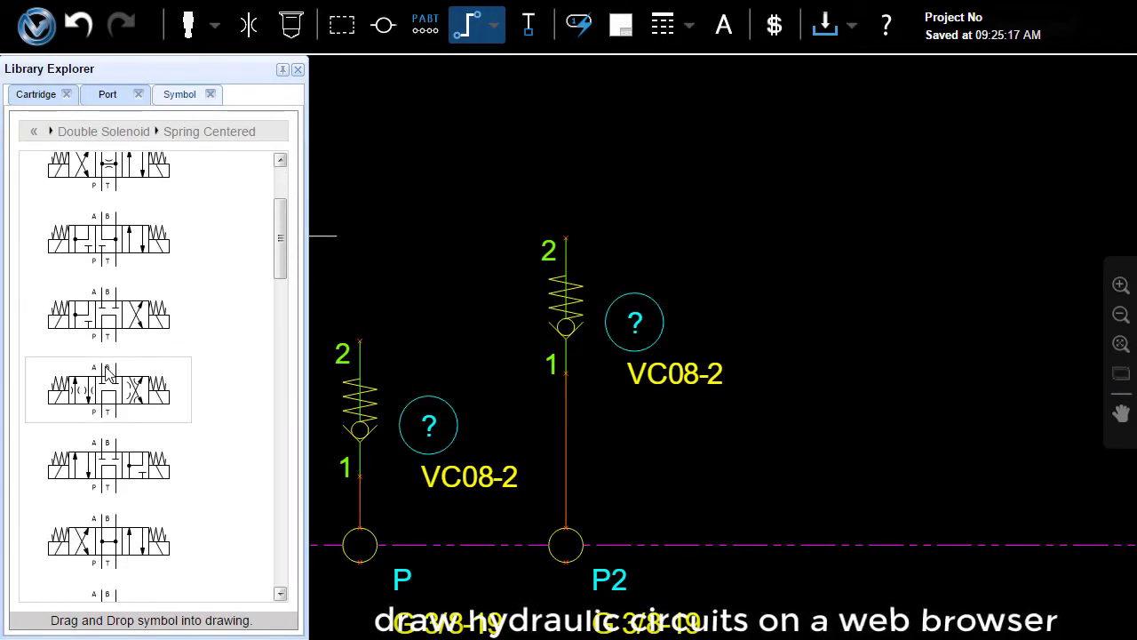
pyautogui.scroll(-2, 199, 365)
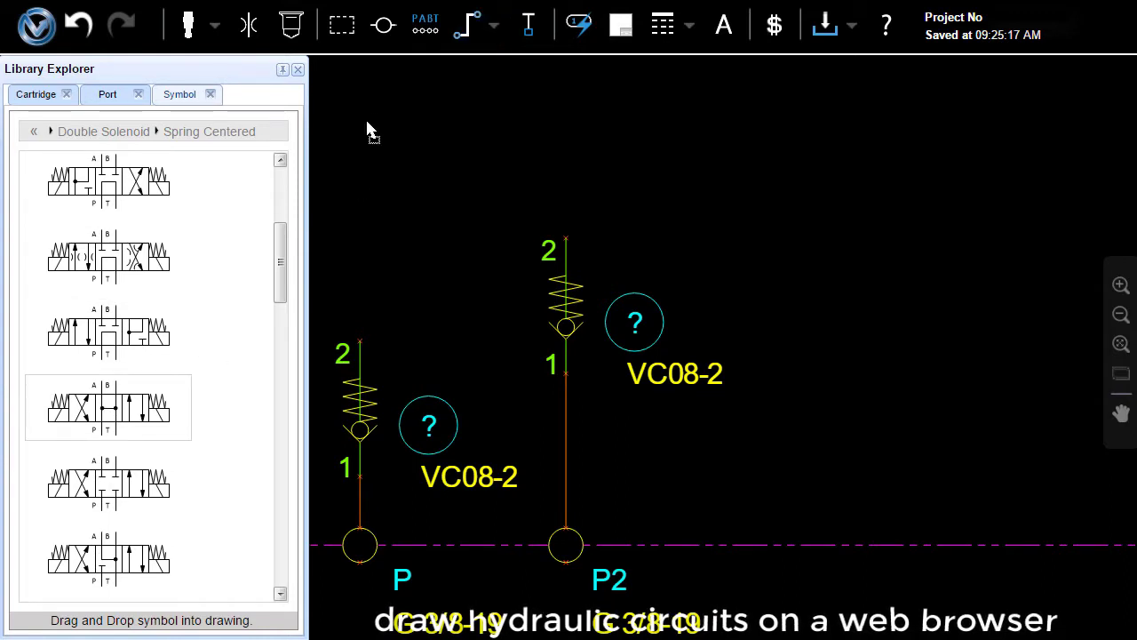
pyautogui.moveTo(372, 117); pyautogui.dragTo(387, 253)
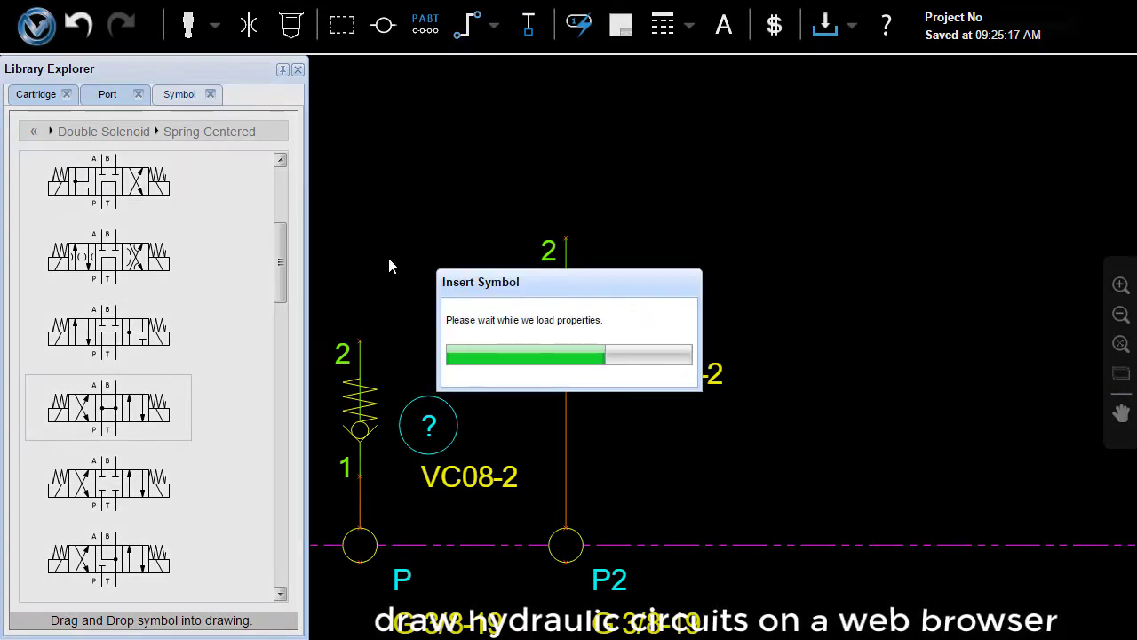
pyautogui.scroll(2, 388, 255)
pyautogui.scroll(-2, 400, 235)
pyautogui.scroll(-1, 587, 237)
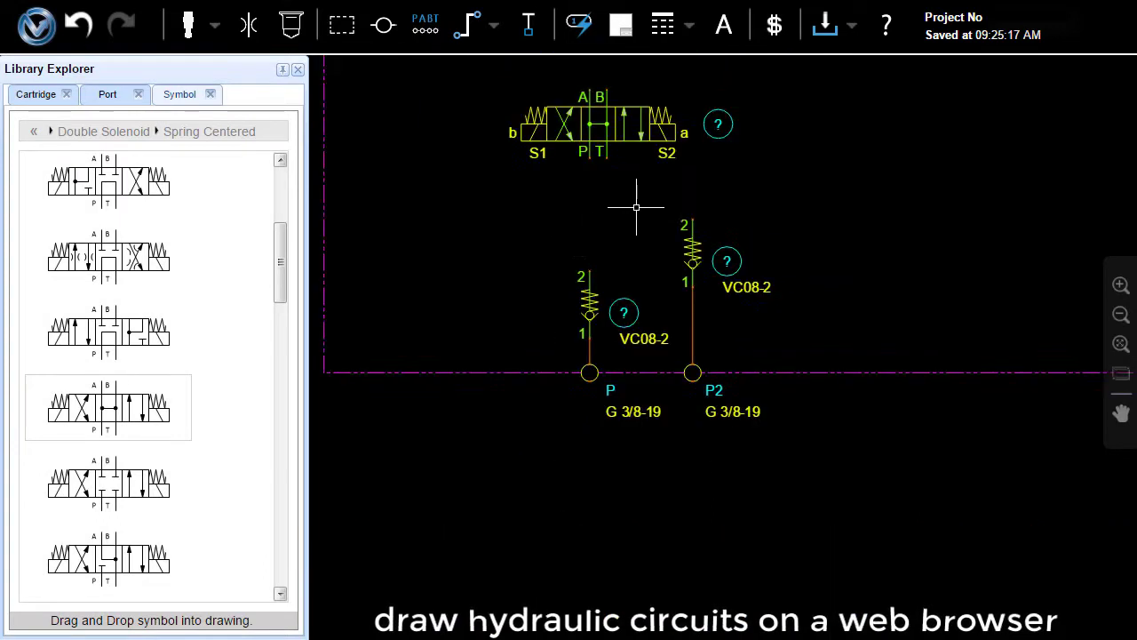
pyautogui.scroll(2, 525, 246)
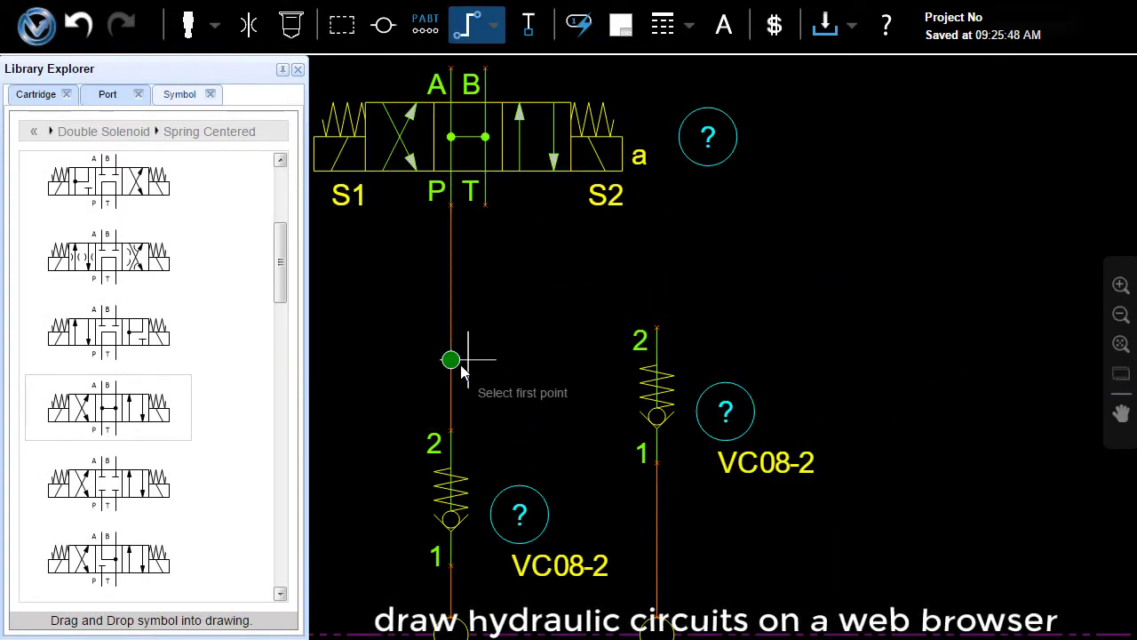
# Choose BSP port size G 1/4-19 for port M1, then zoom out to the whole sheet.
pyautogui.moveTo(428, 362); pyautogui.dragTo(658, 305, button='middle')
pyautogui.click(94, 103)
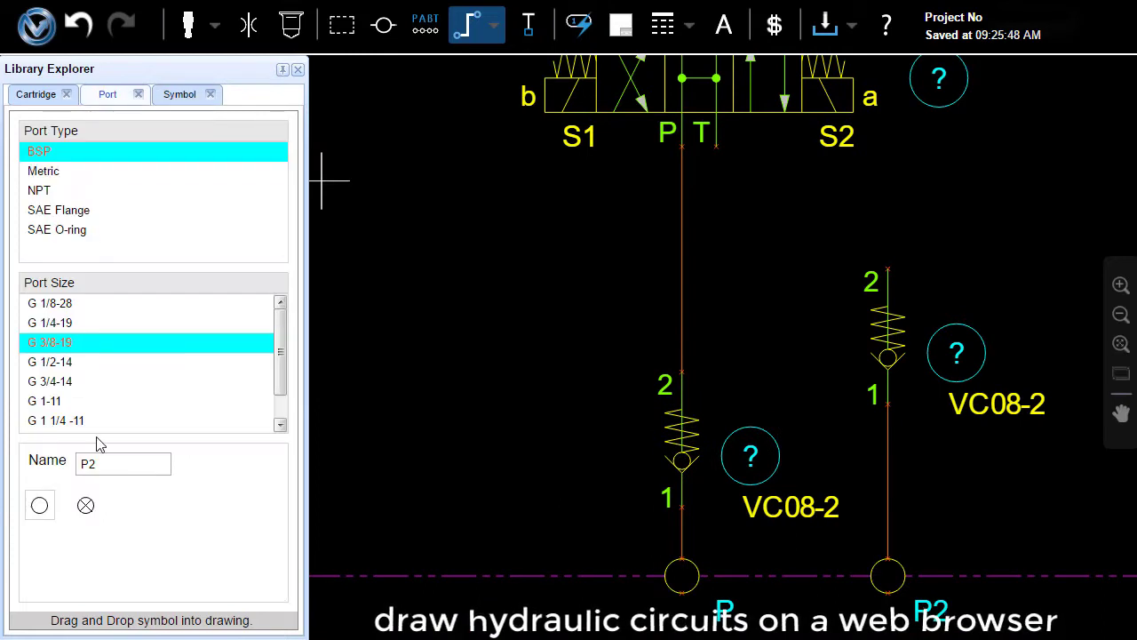
pyautogui.click(71, 322)
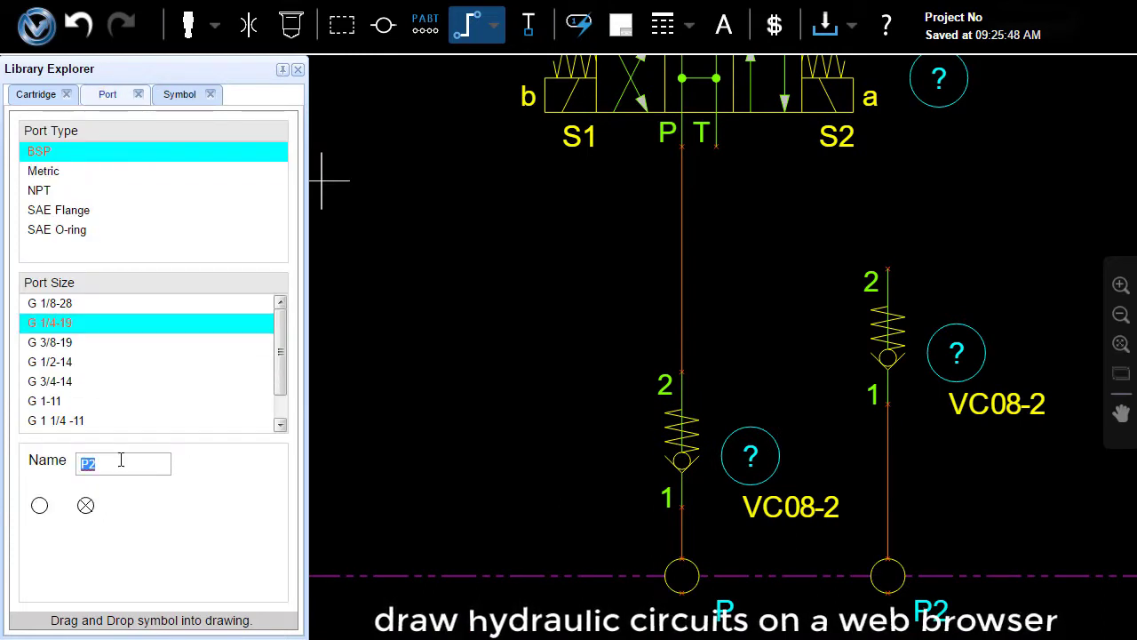
pyautogui.write('M1')
pyautogui.scroll(-2, 541, 388)
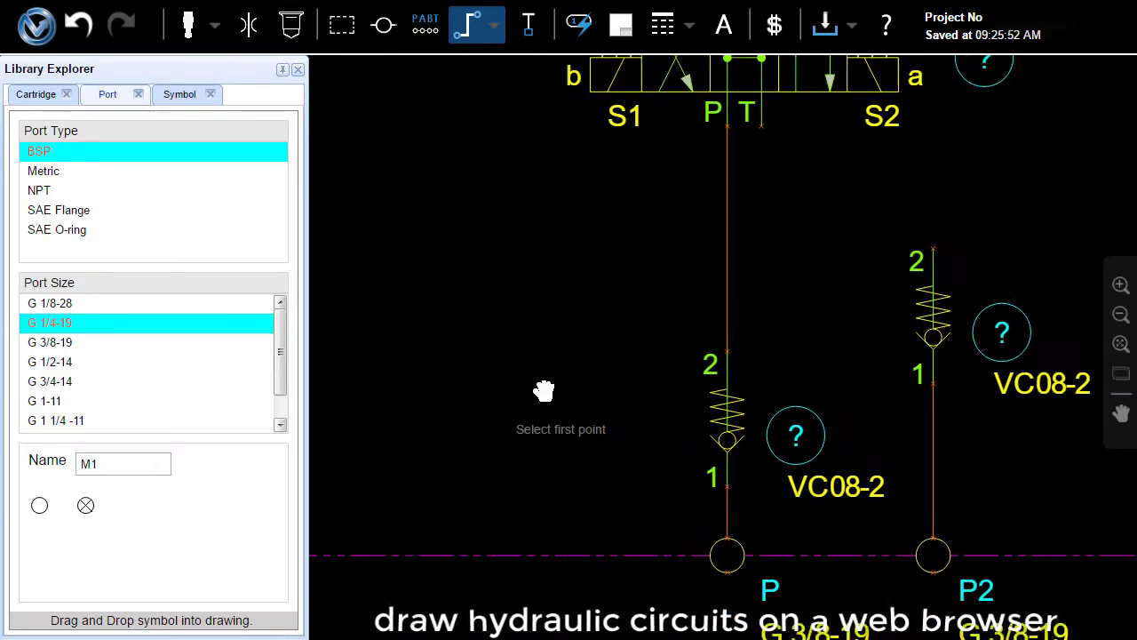
pyautogui.press('Escape')
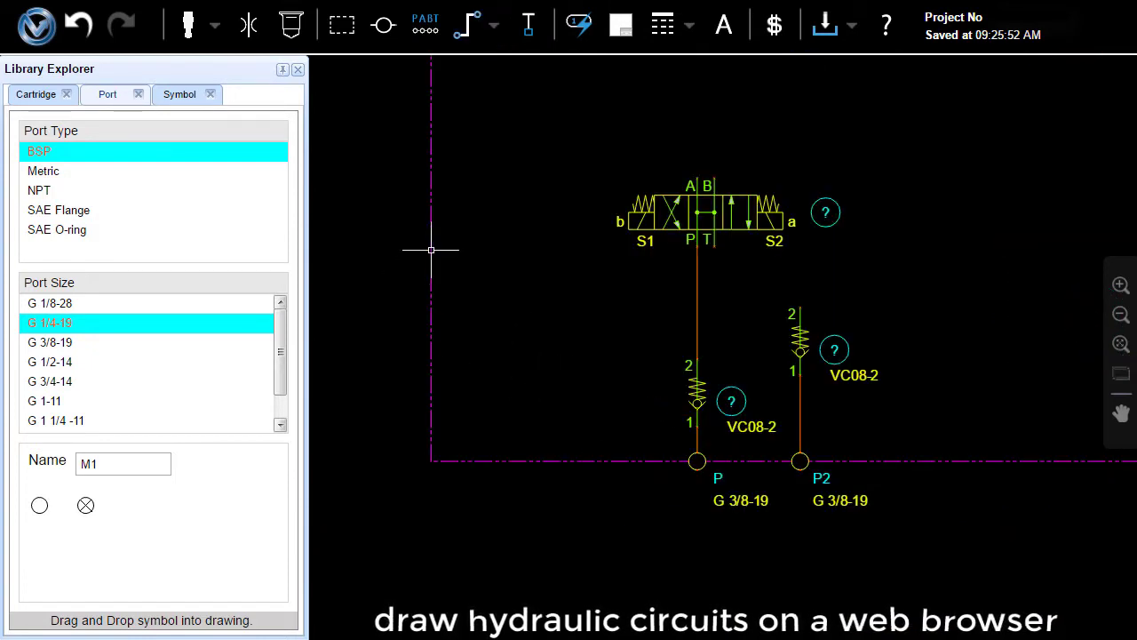
pyautogui.moveTo(433, 231); pyautogui.dragTo(465, 368, button='middle')
pyautogui.scroll(-3, 457, 249)
pyautogui.scroll(-2, 564, 183)
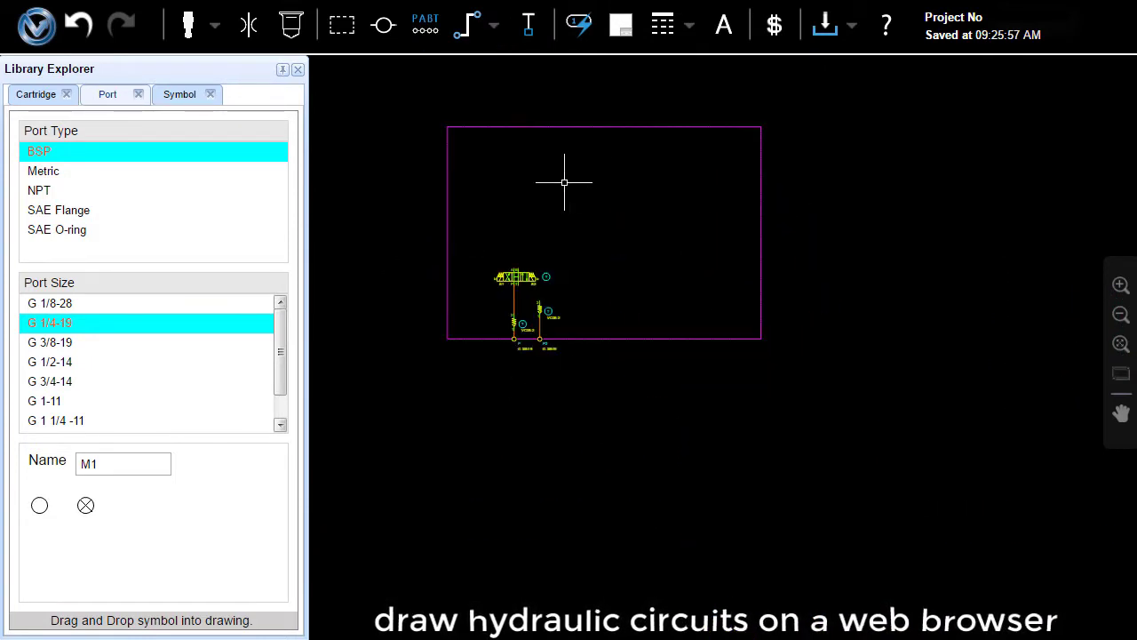
# Stretch the envelope's top and left edges to enlarge it.
pyautogui.click(592, 129)
pyautogui.click(604, 127)
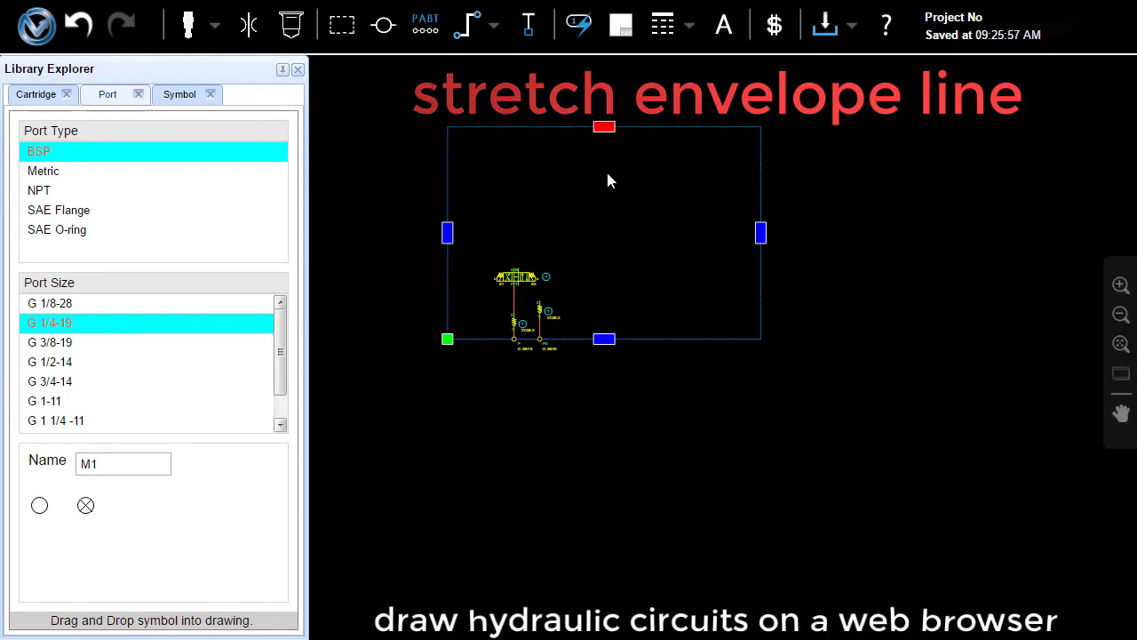
pyautogui.click(604, 258)
pyautogui.scroll(2, 482, 284)
pyautogui.scroll(1, 381, 302)
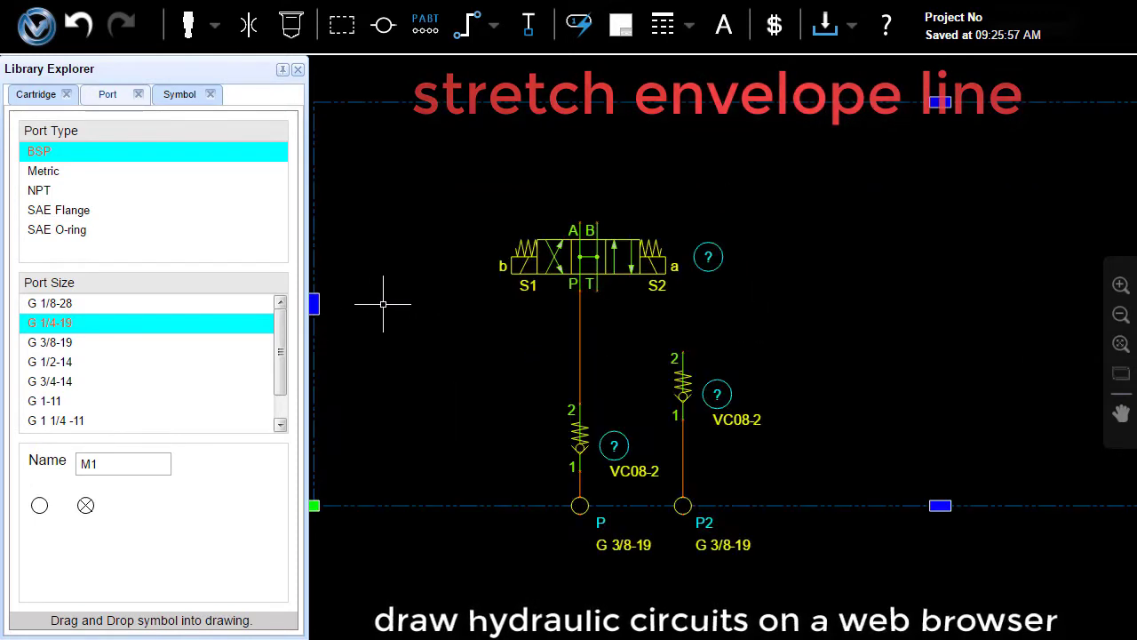
pyautogui.moveTo(381, 302); pyautogui.dragTo(459, 273, button='middle')
pyautogui.click(483, 273)
pyautogui.click(482, 272)
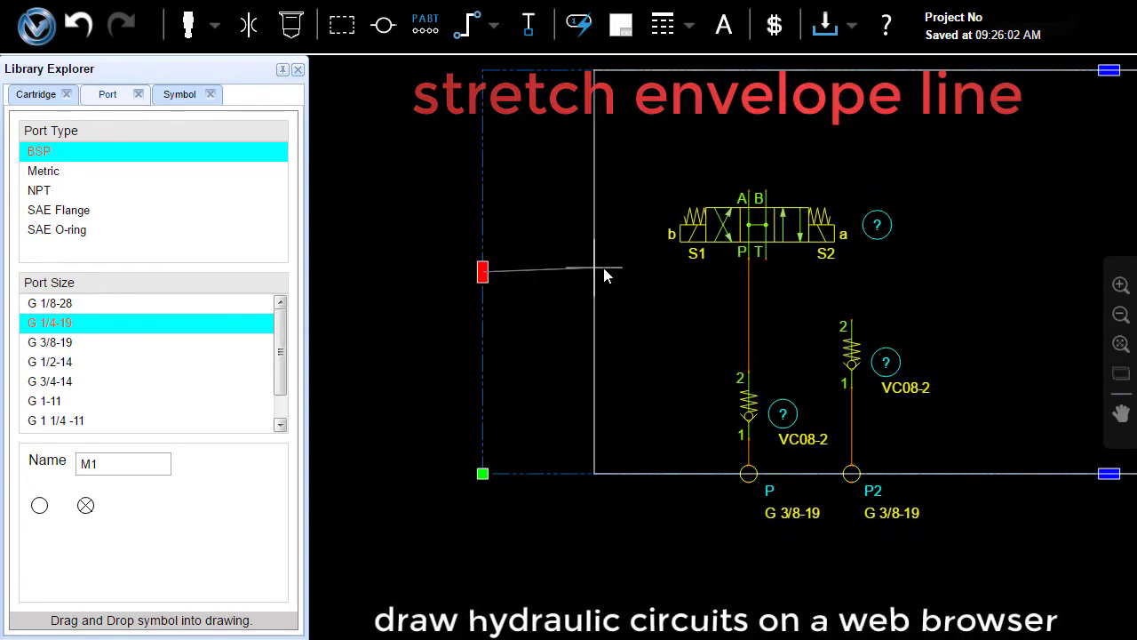
pyautogui.click(603, 272)
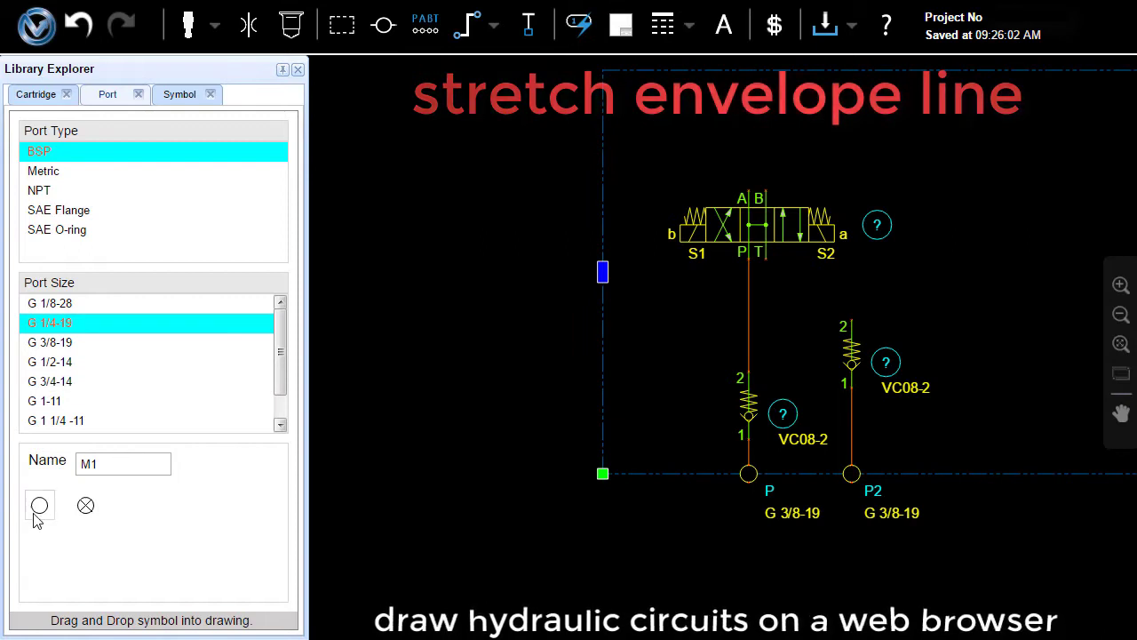
# Add G 1/4-19 ports M1 and M2 on the left edge and wire both into the P line.
pyautogui.moveTo(39, 504)
pyautogui.mouseDown()
pyautogui.moveTo(611, 349)
pyautogui.moveTo(604, 356)
pyautogui.mouseUp()
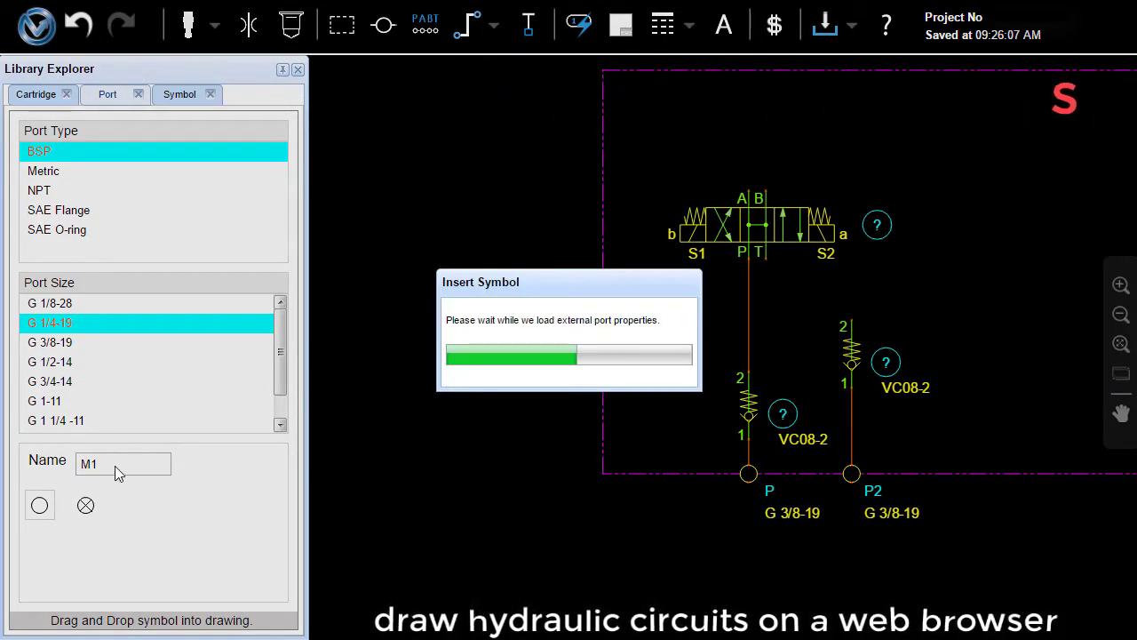
pyautogui.doubleClick(114, 463)
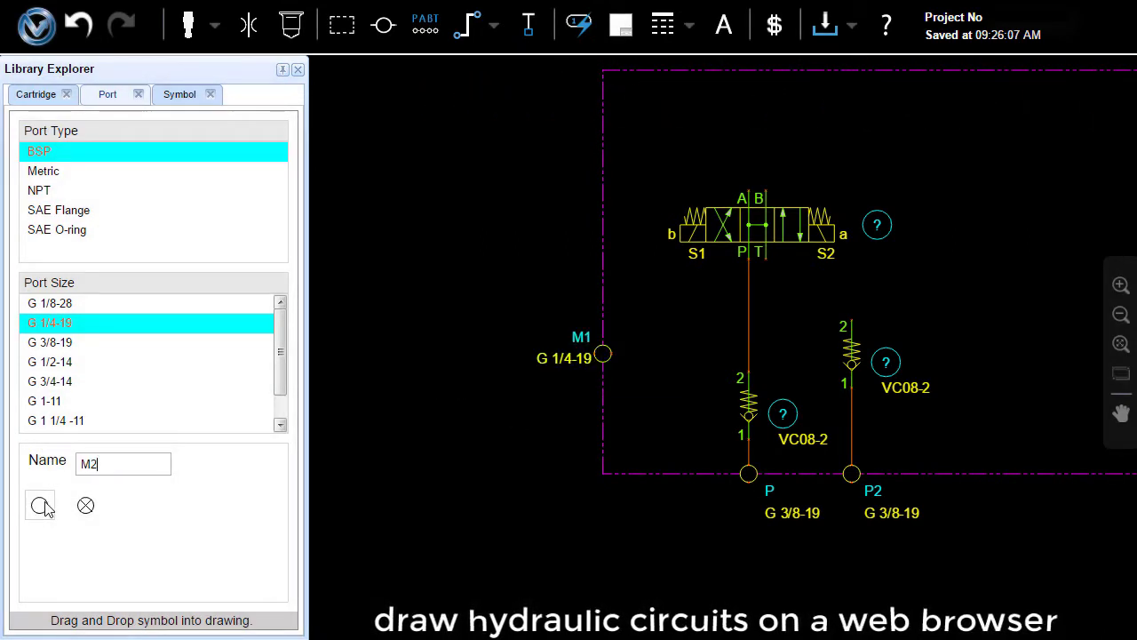
pyautogui.moveTo(602, 316); pyautogui.dragTo(603, 316)
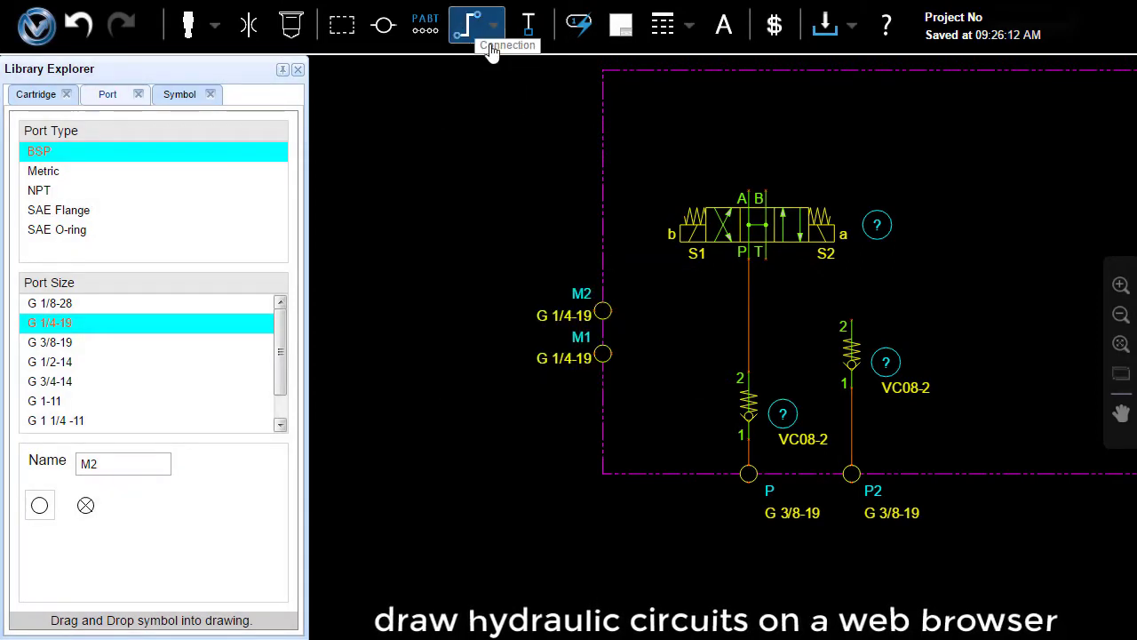
pyautogui.click(472, 27)
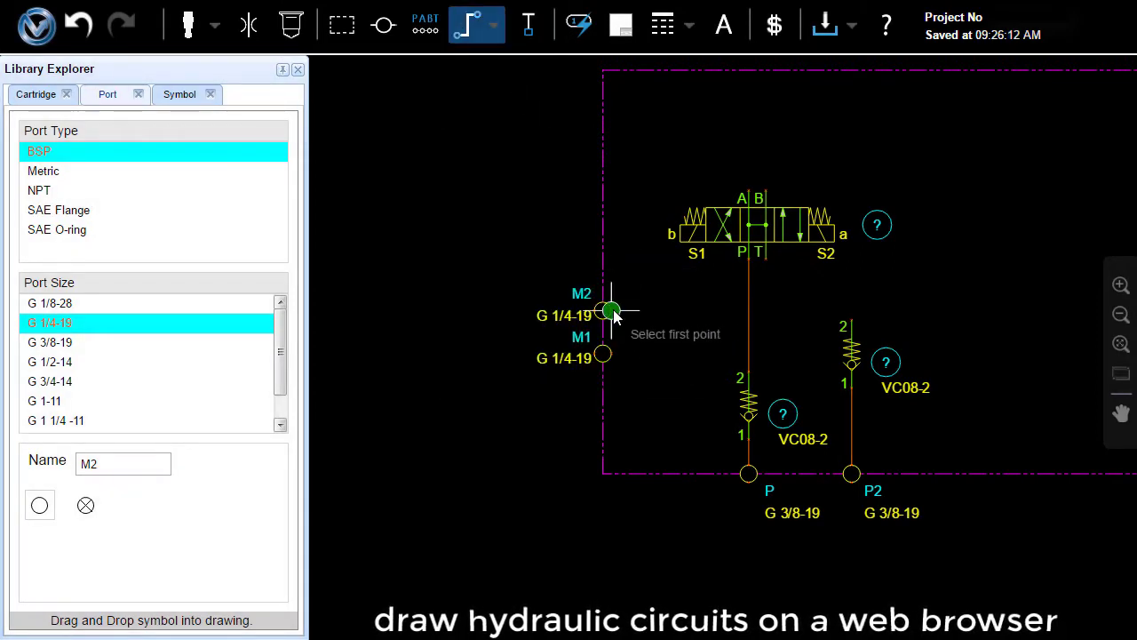
pyautogui.click(612, 311)
pyautogui.click(607, 356)
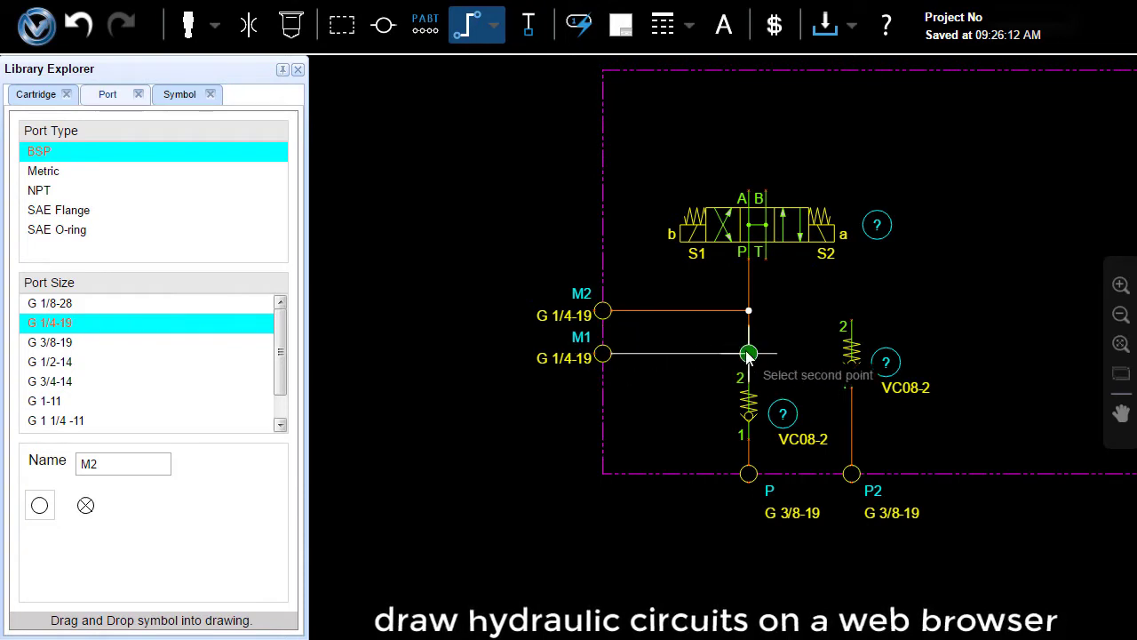
pyautogui.press('Escape')
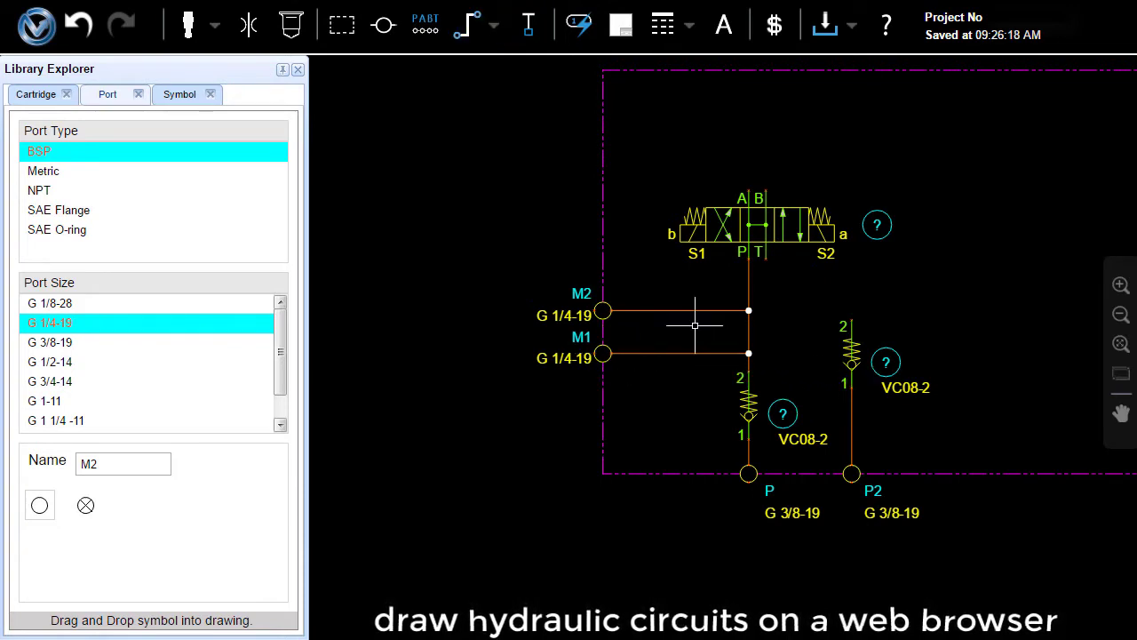
# Make the M2 wire a Drain connection and switch the M1 wire to a dashed pilot type.
pyautogui.click(694, 312)
pyautogui.rightClick(695, 312)
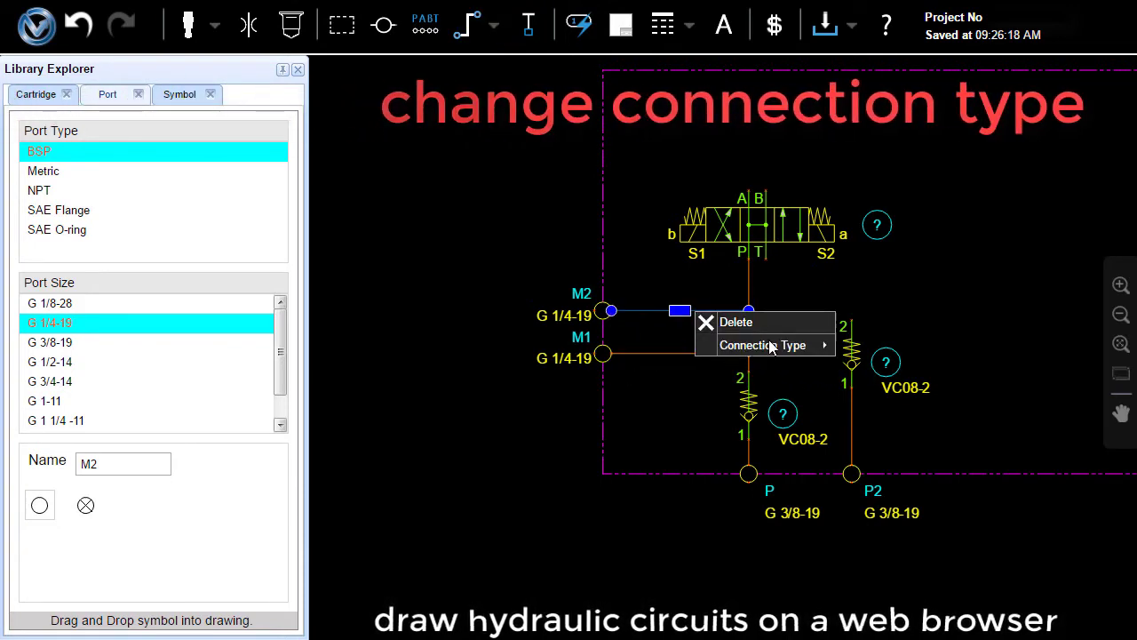
pyautogui.click(874, 404)
pyautogui.click(696, 354)
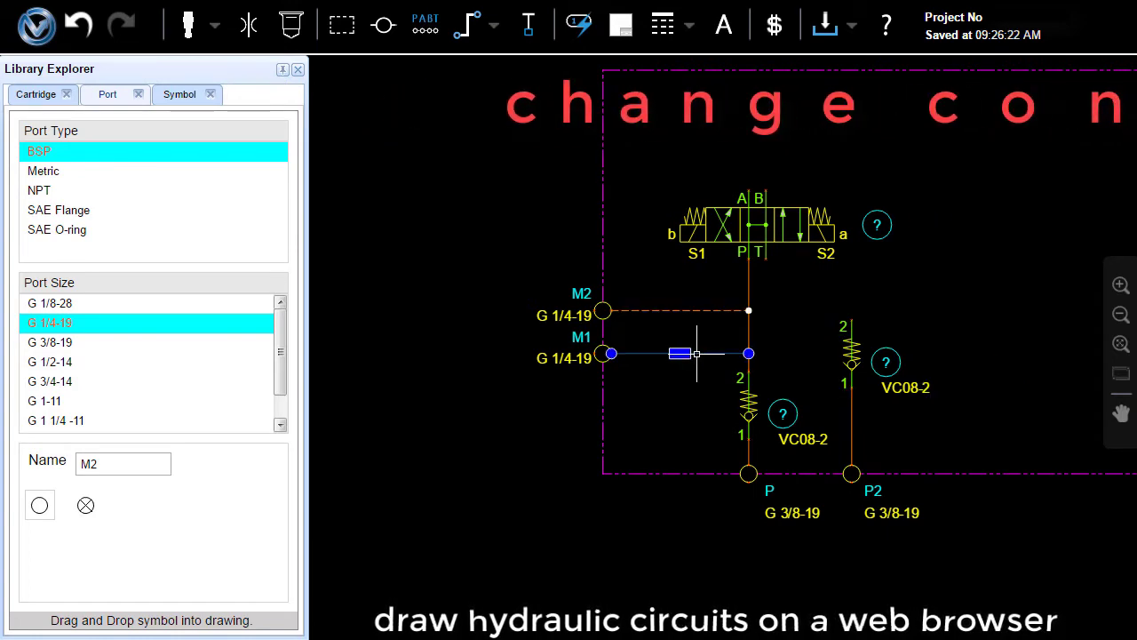
pyautogui.rightClick(696, 355)
pyautogui.moveTo(766, 387)
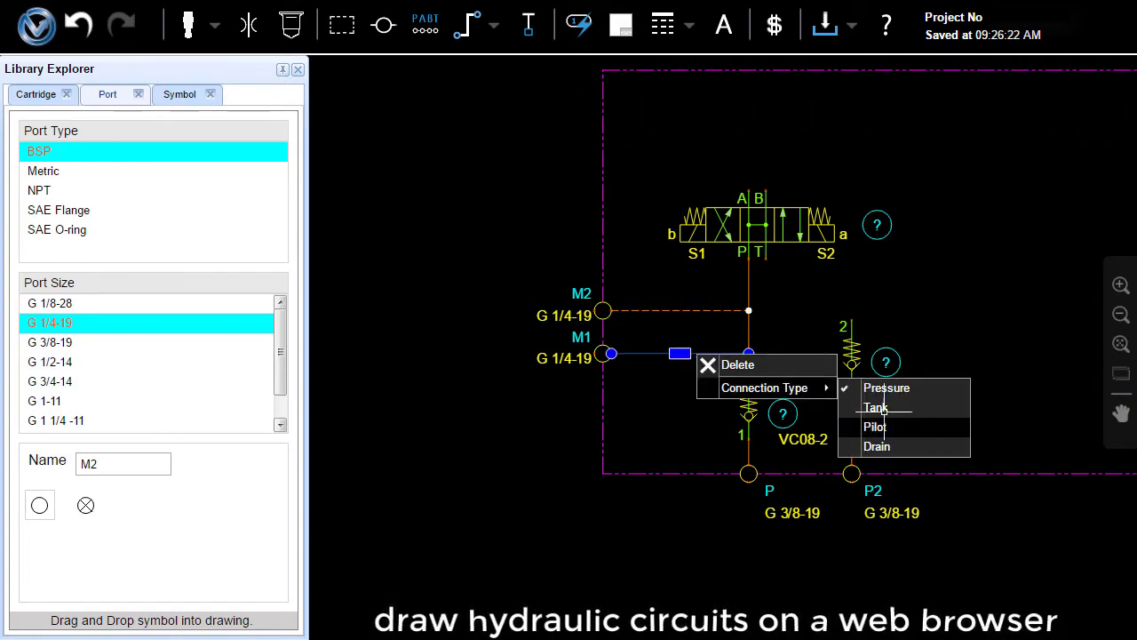
pyautogui.click(876, 447)
pyautogui.moveTo(772, 304); pyautogui.dragTo(552, 333, button='middle')
pyautogui.scroll(-2, 551, 333)
pyautogui.scroll(2, 551, 324)
pyautogui.scroll(2, 550, 317)
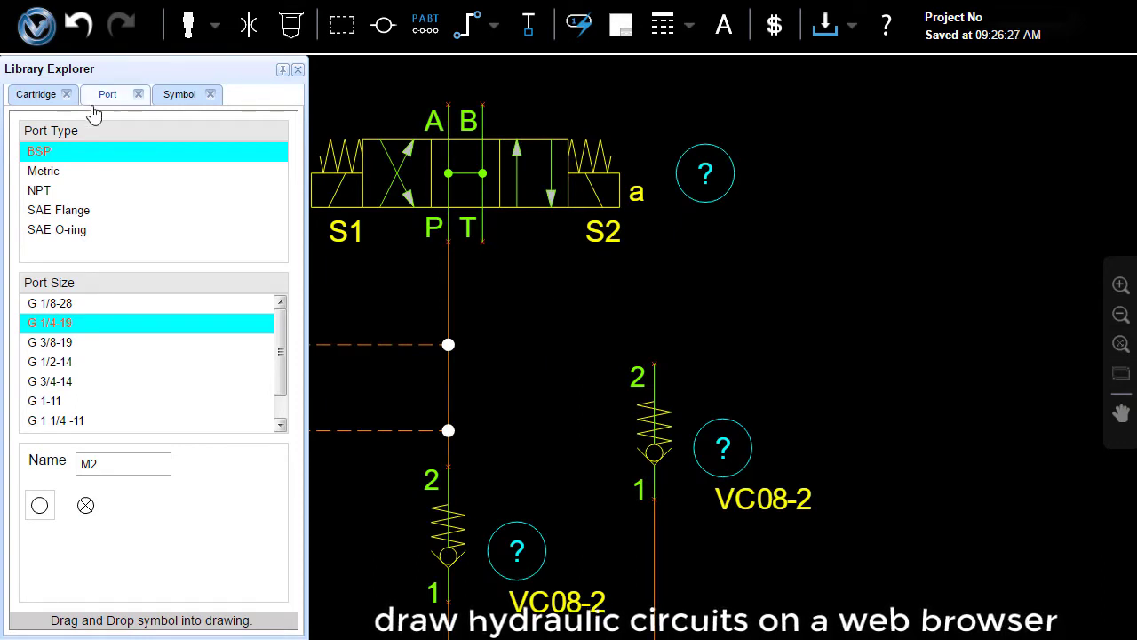
# Search cartridge model code RV08 and place the RV08-20 relief valve beside the circuit.
pyautogui.click(40, 95)
pyautogui.click(147, 133)
pyautogui.write('R')
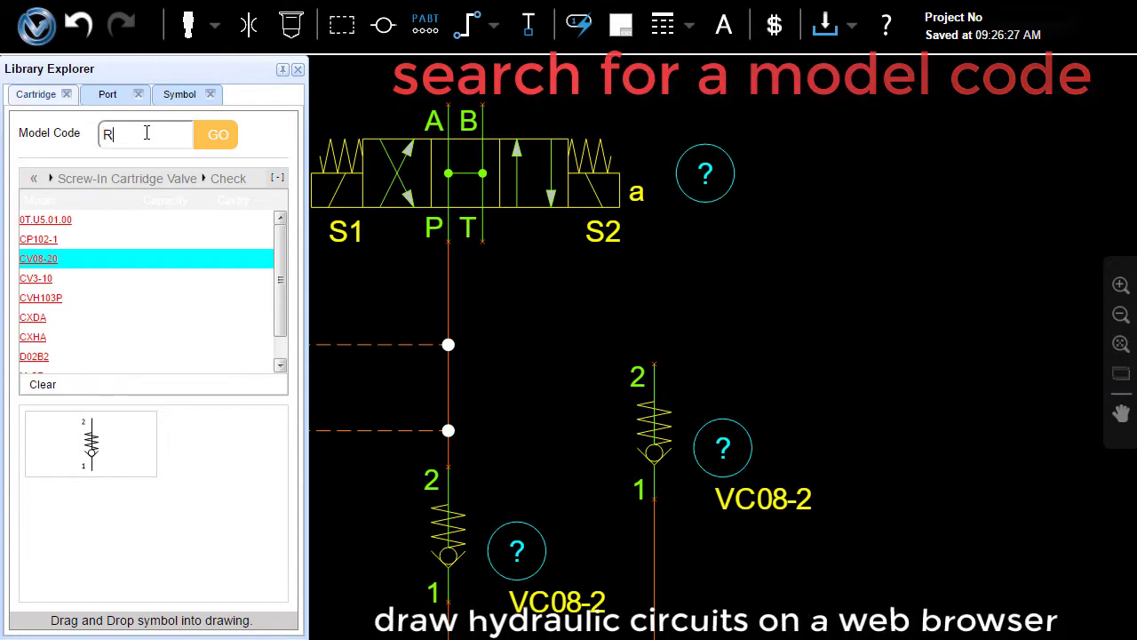
pyautogui.write('V08')
pyautogui.click(224, 144)
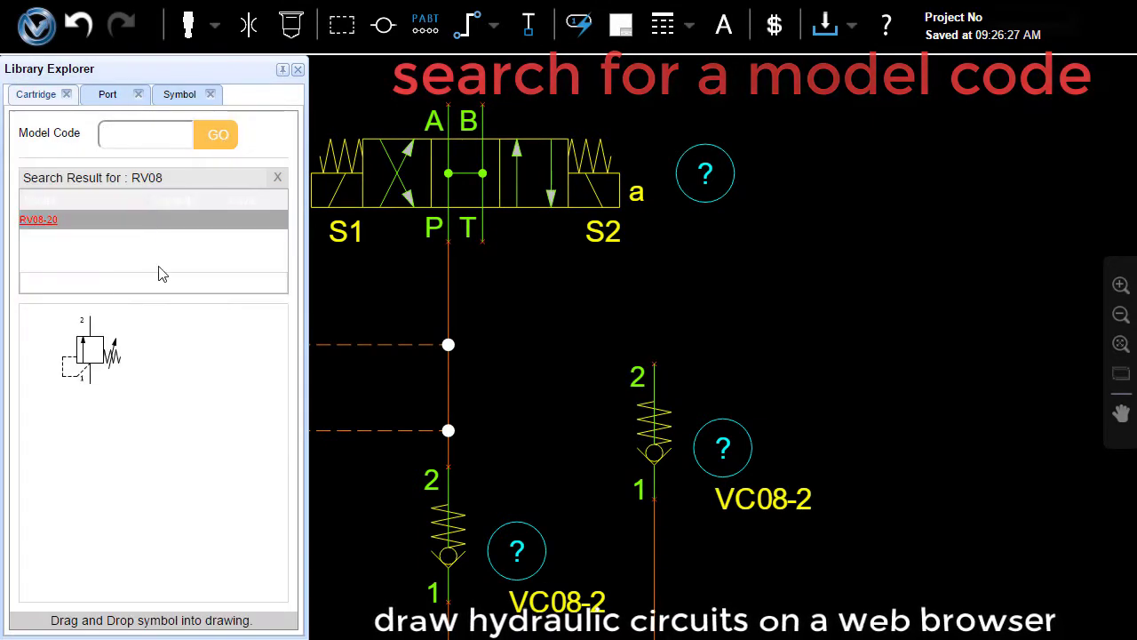
pyautogui.moveTo(121, 353); pyautogui.dragTo(967, 402)
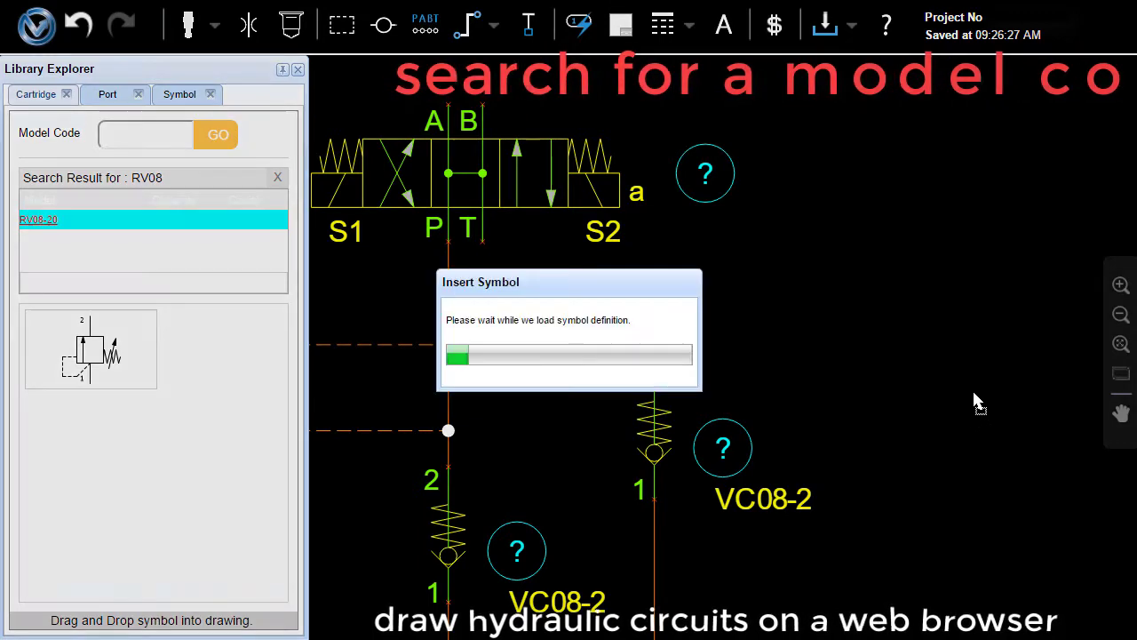
pyautogui.scroll(-3, 977, 401)
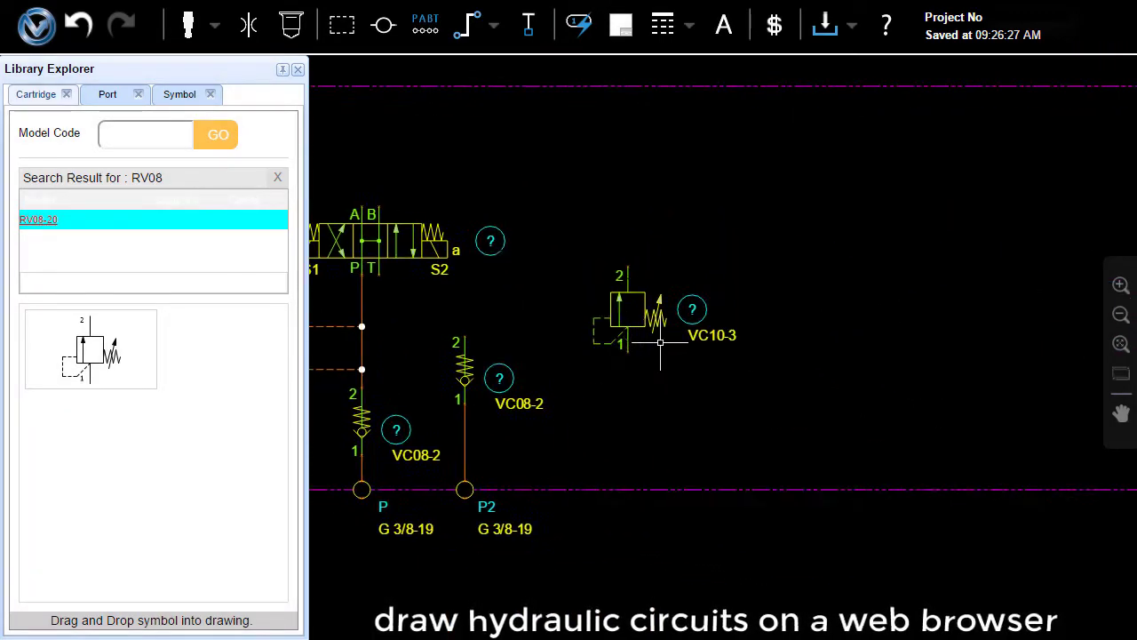
pyautogui.scroll(3, 636, 314)
# Flip the relief valve vertically and move it lower and to the right.
pyautogui.click(628, 310)
pyautogui.rightClick(628, 309)
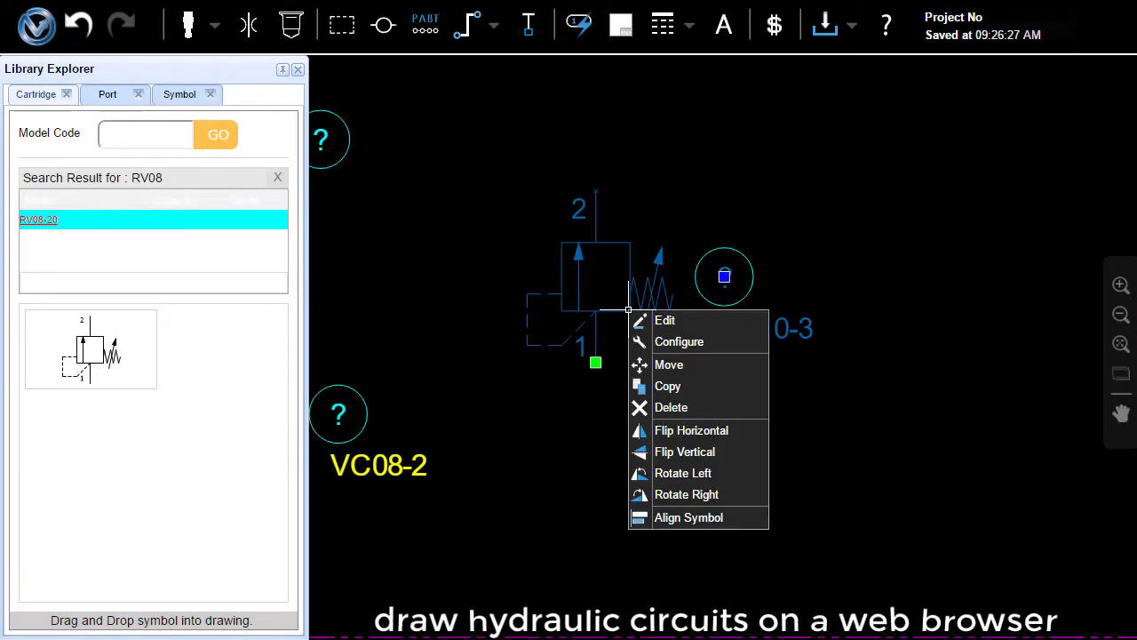
pyautogui.click(688, 451)
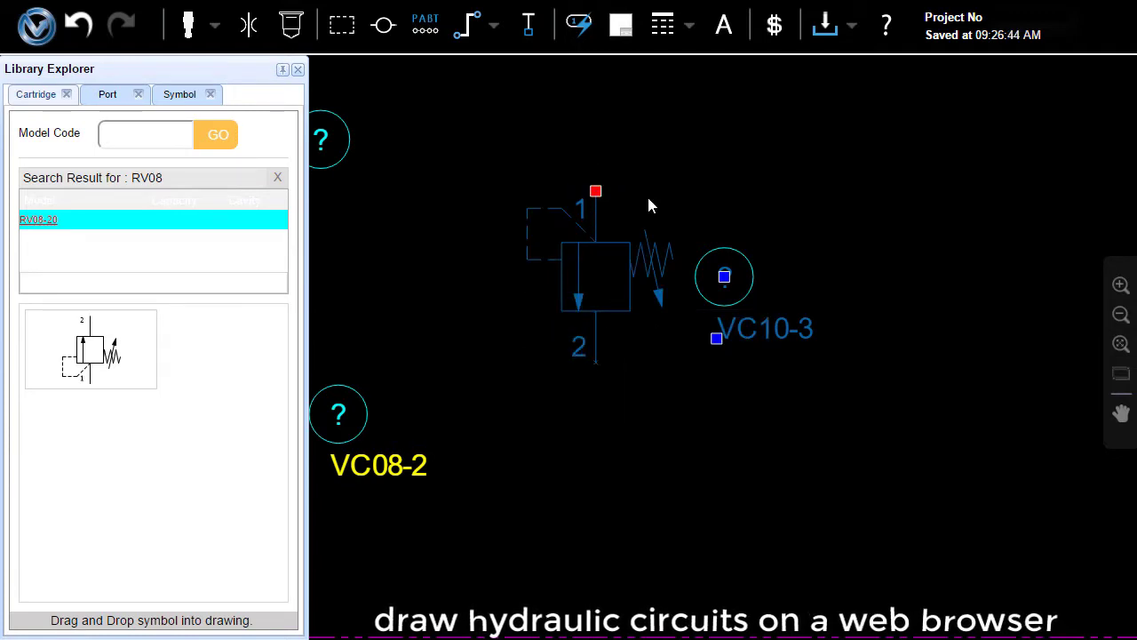
pyautogui.click(736, 260)
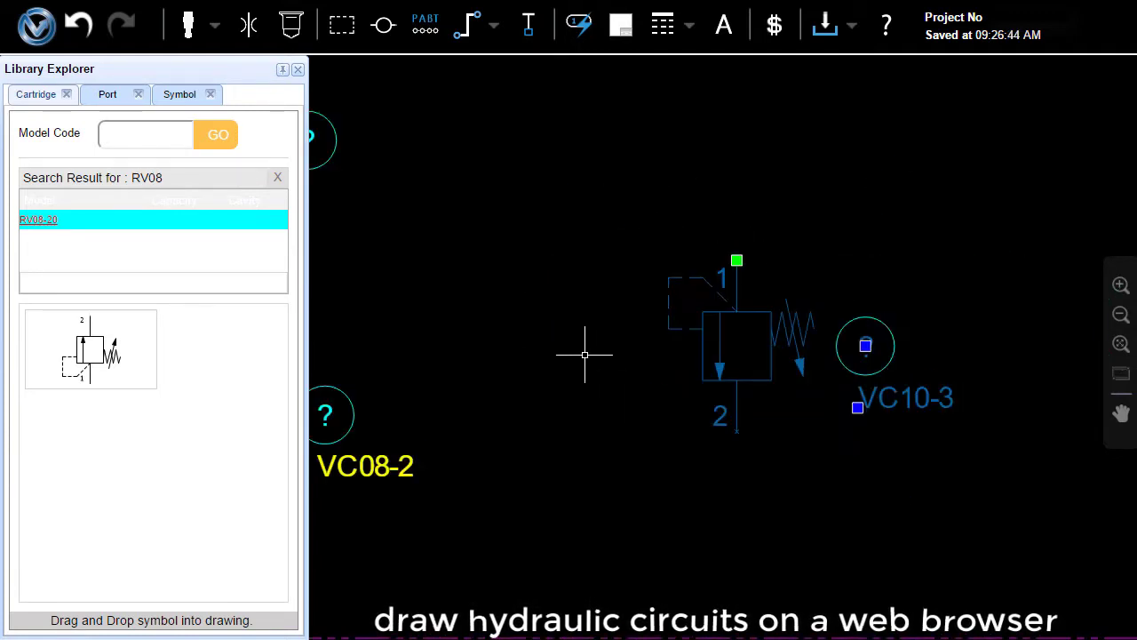
pyautogui.moveTo(585, 355); pyautogui.dragTo(726, 361)
# Pull the border's right edge inward and place G 3/4-14 tank port T on it.
pyautogui.click(110, 95)
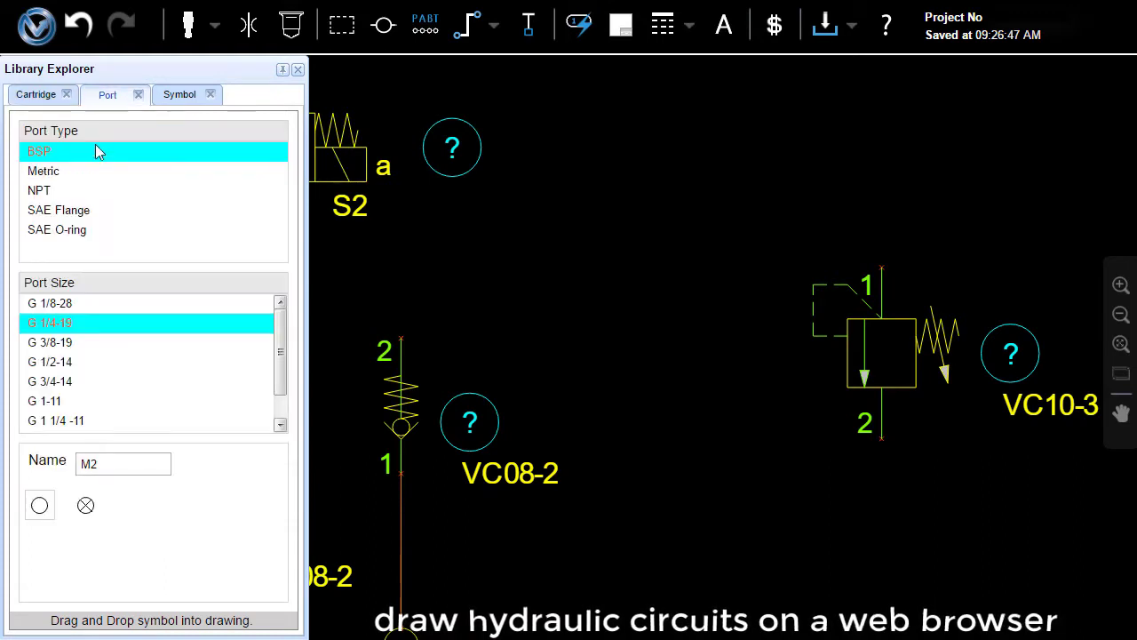
pyautogui.click(67, 343)
pyautogui.write('T')
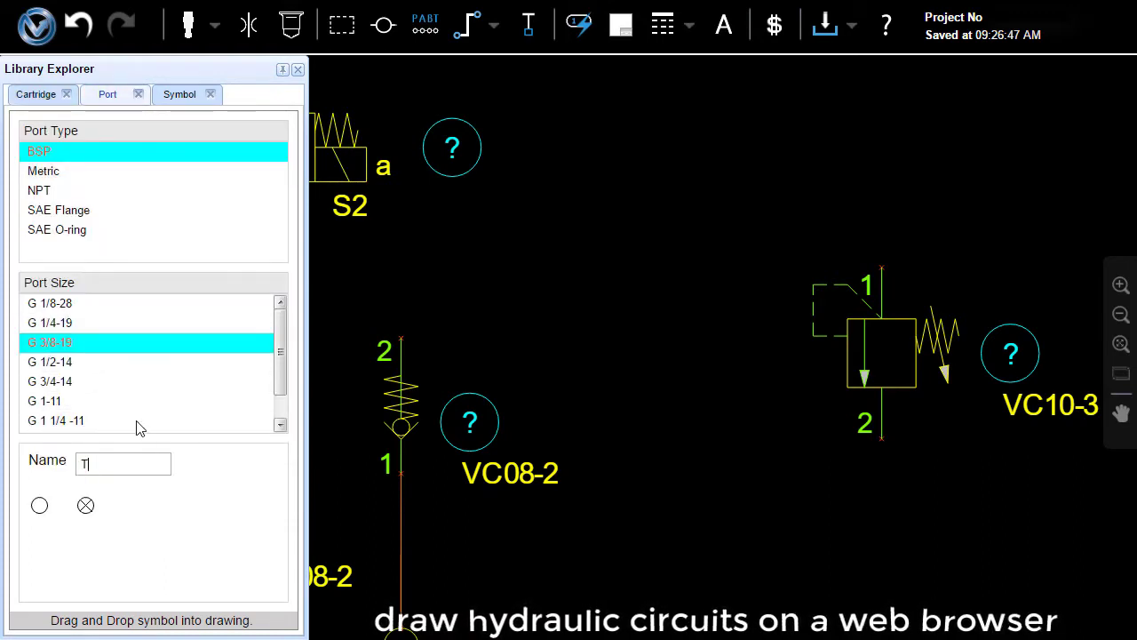
pyautogui.click(71, 382)
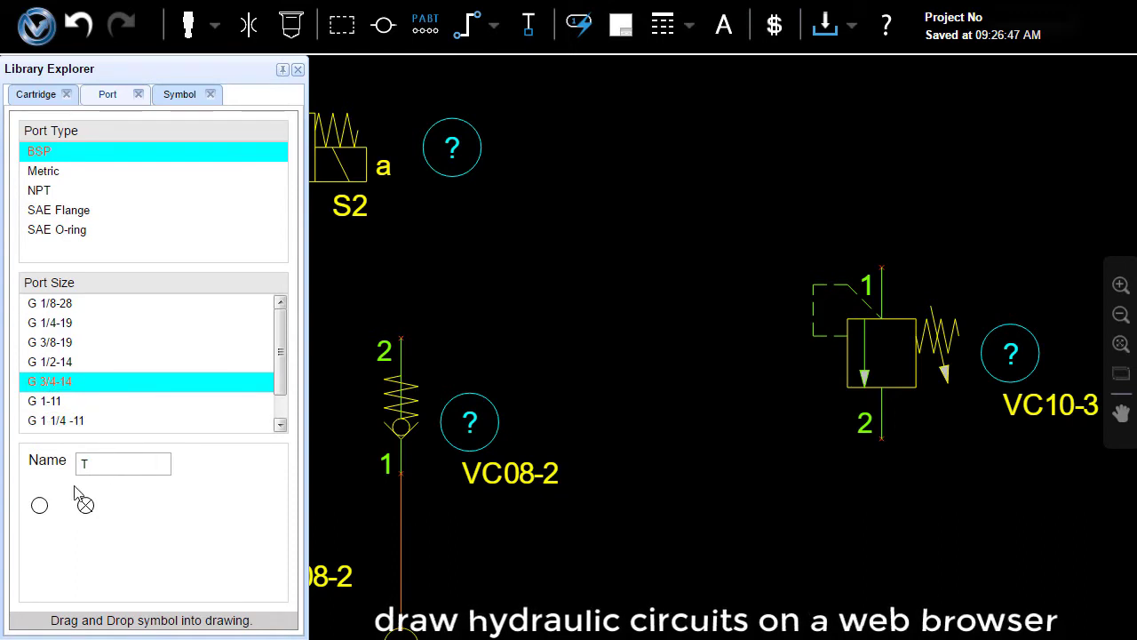
pyautogui.scroll(-2, 754, 444)
pyautogui.scroll(-3, 754, 444)
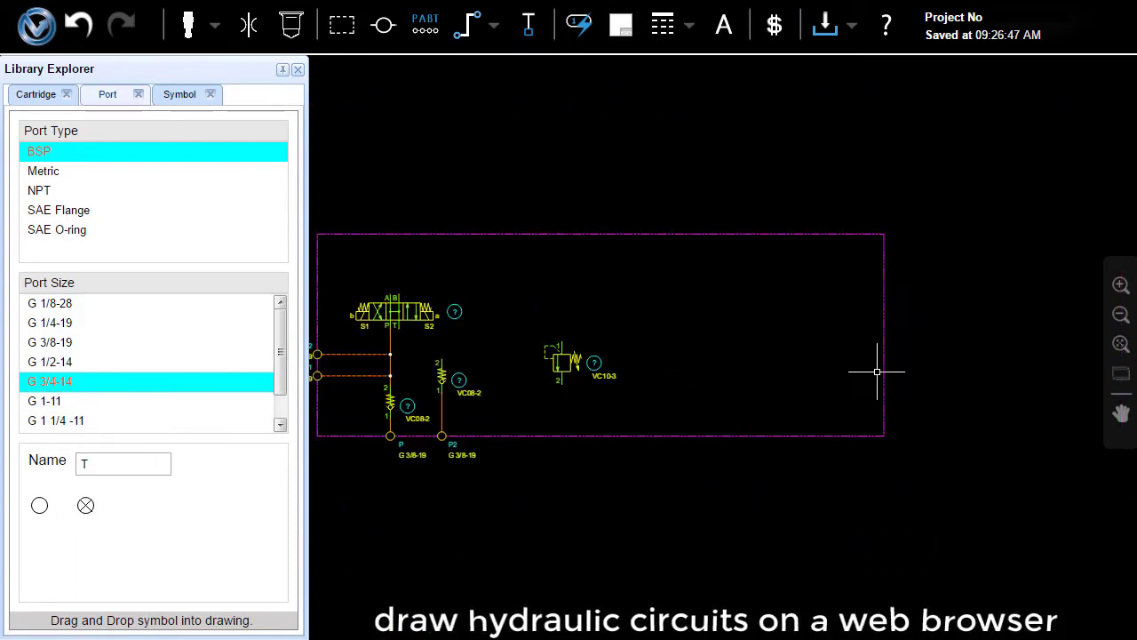
pyautogui.click(887, 334)
pyautogui.moveTo(884, 334); pyautogui.dragTo(645, 352)
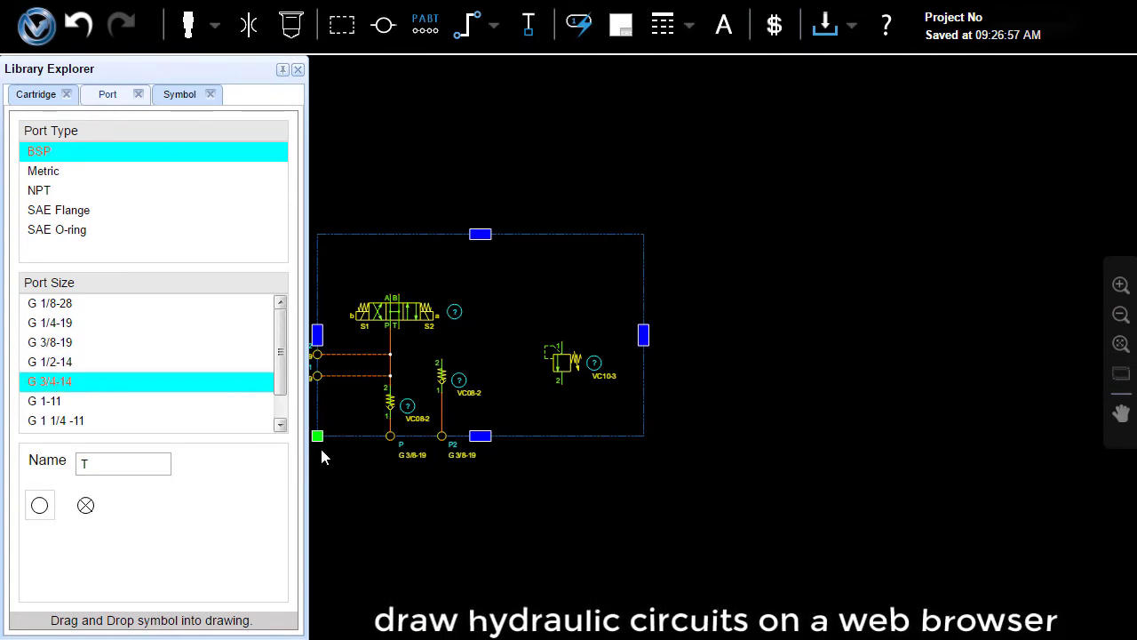
pyautogui.moveTo(646, 419); pyautogui.dragTo(607, 400)
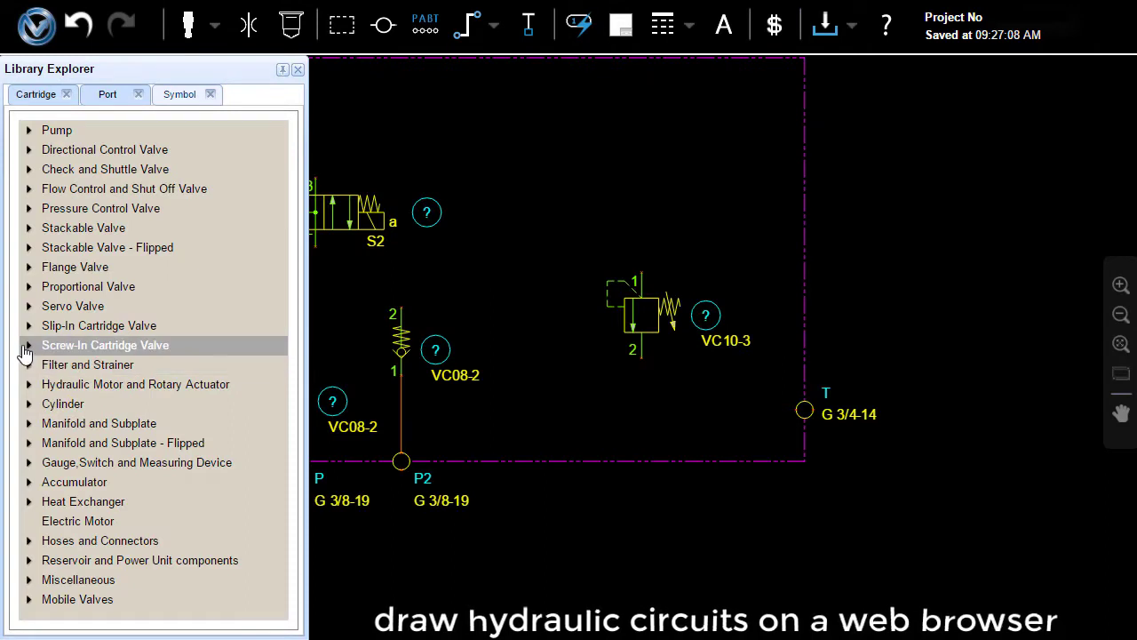
# Place 2-2 Way solenoid screw-in valve S1 left of VC10-3 and rotate it upright.
pyautogui.click(35, 349)
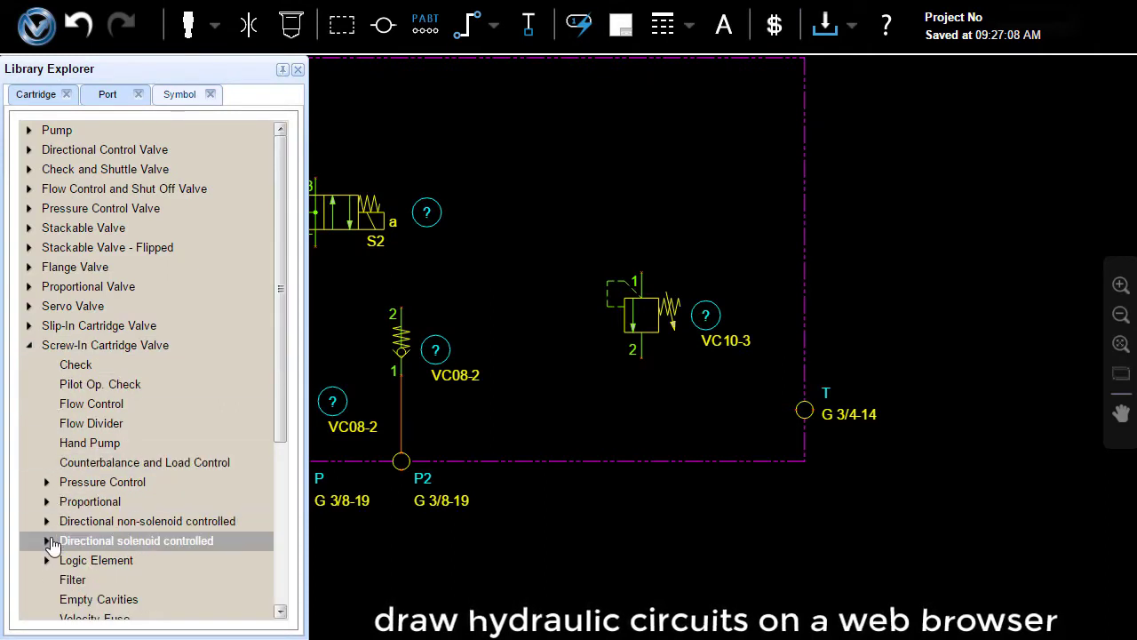
pyautogui.click(51, 544)
pyautogui.click(96, 560)
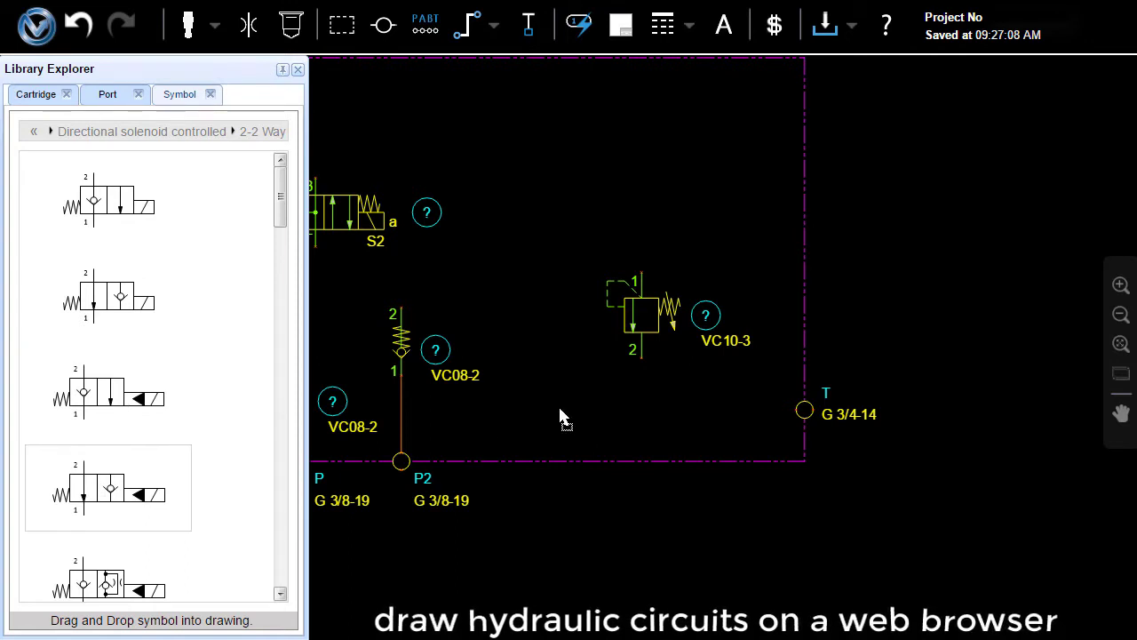
pyautogui.moveTo(559, 417); pyautogui.dragTo(560, 409)
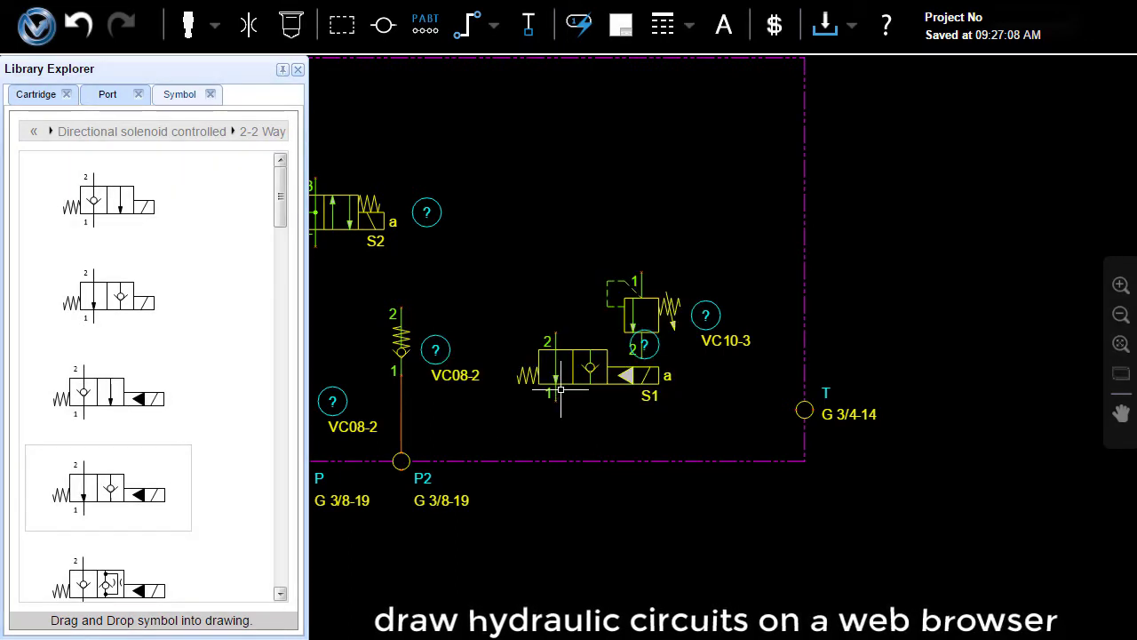
pyautogui.rightClick(554, 383)
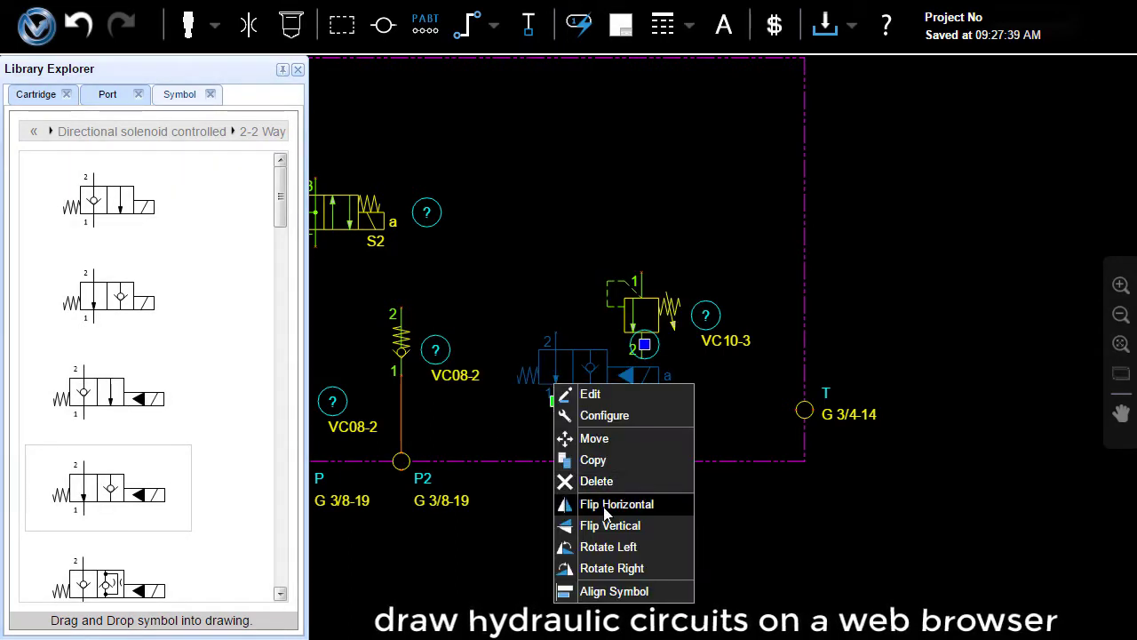
pyautogui.click(583, 546)
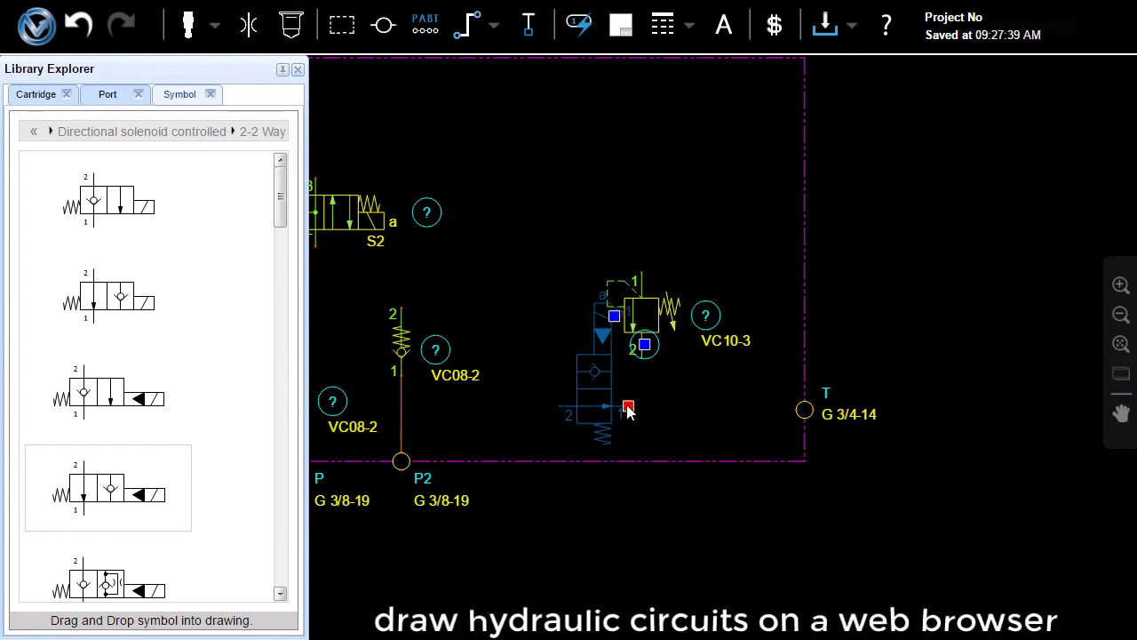
pyautogui.click(575, 391)
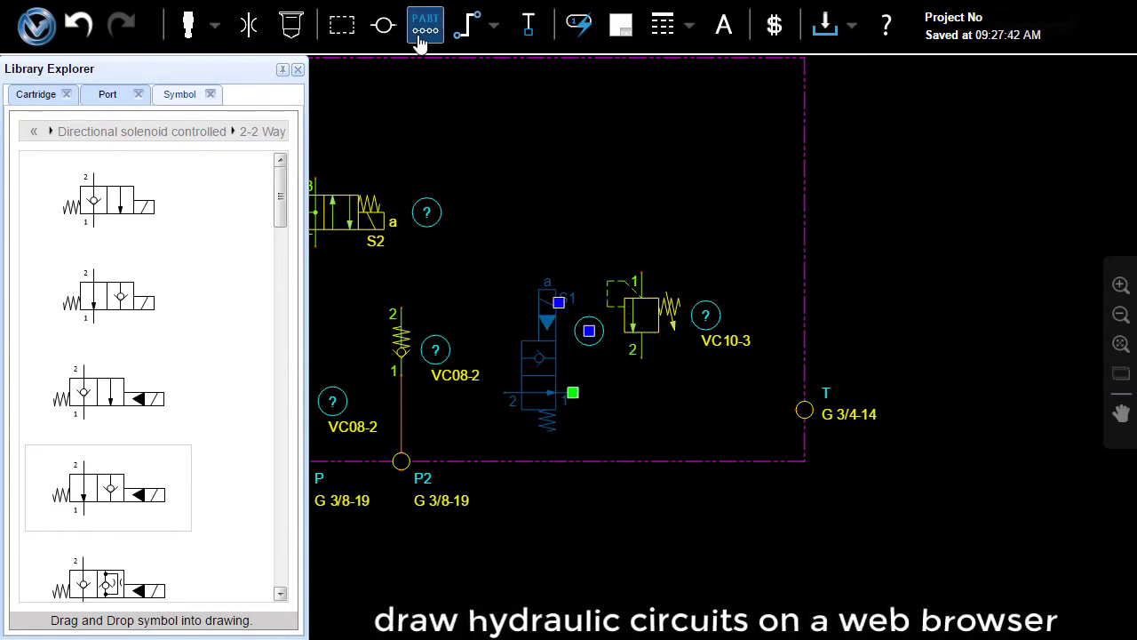
# Connect S1's port 1 to tank port T with a tank line.
pyautogui.click(489, 35)
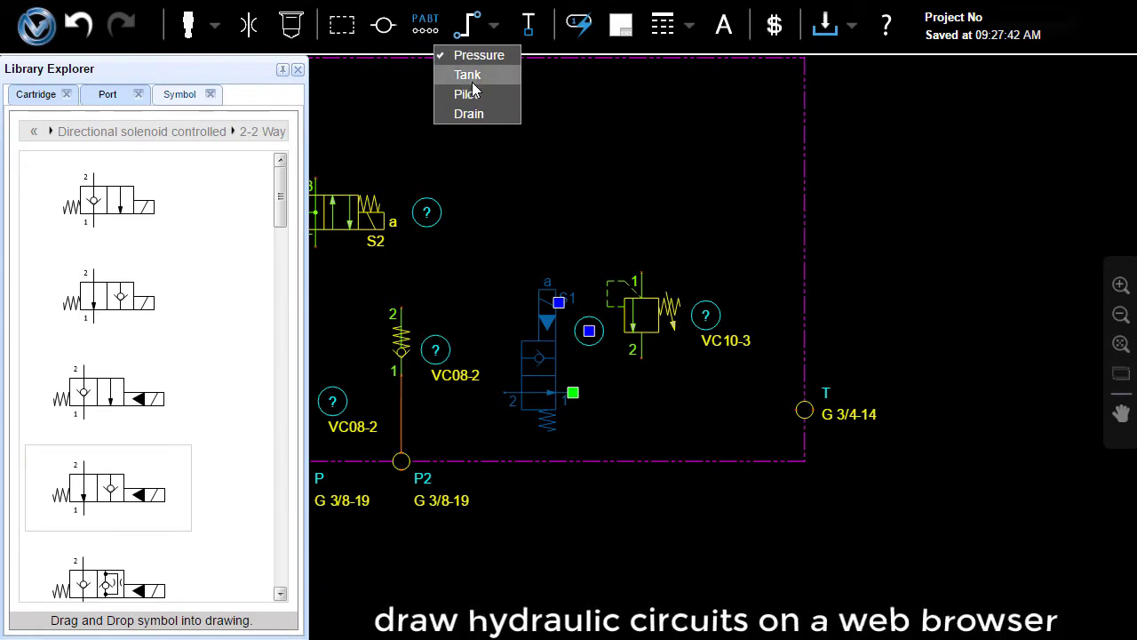
pyautogui.click(469, 78)
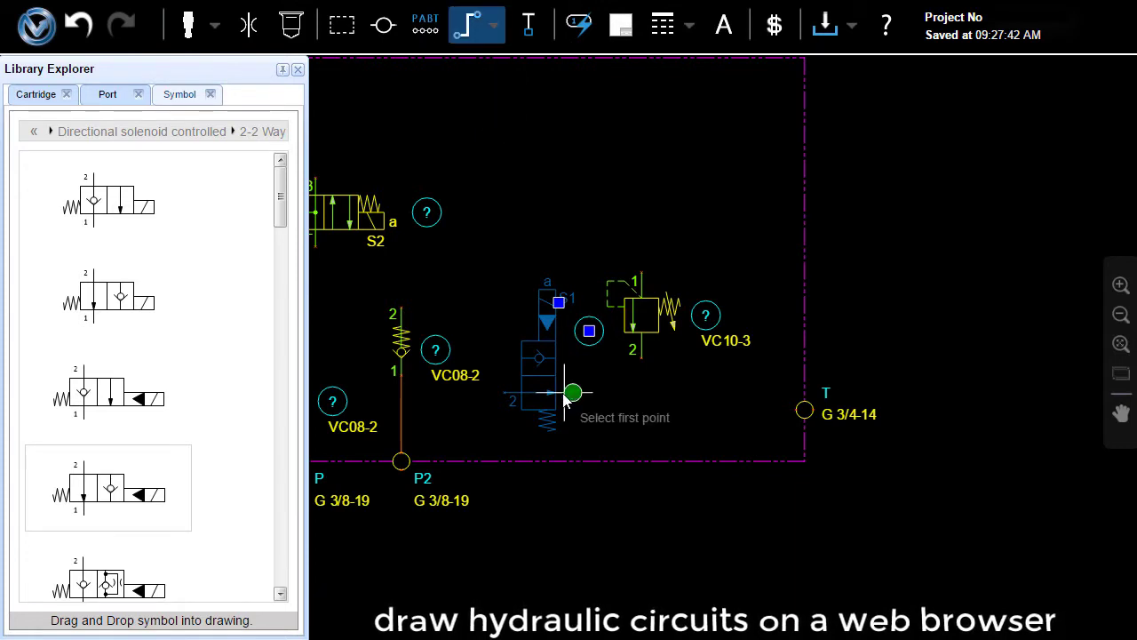
pyautogui.click(796, 410)
pyautogui.scroll(4, 796, 411)
pyautogui.press('Escape')
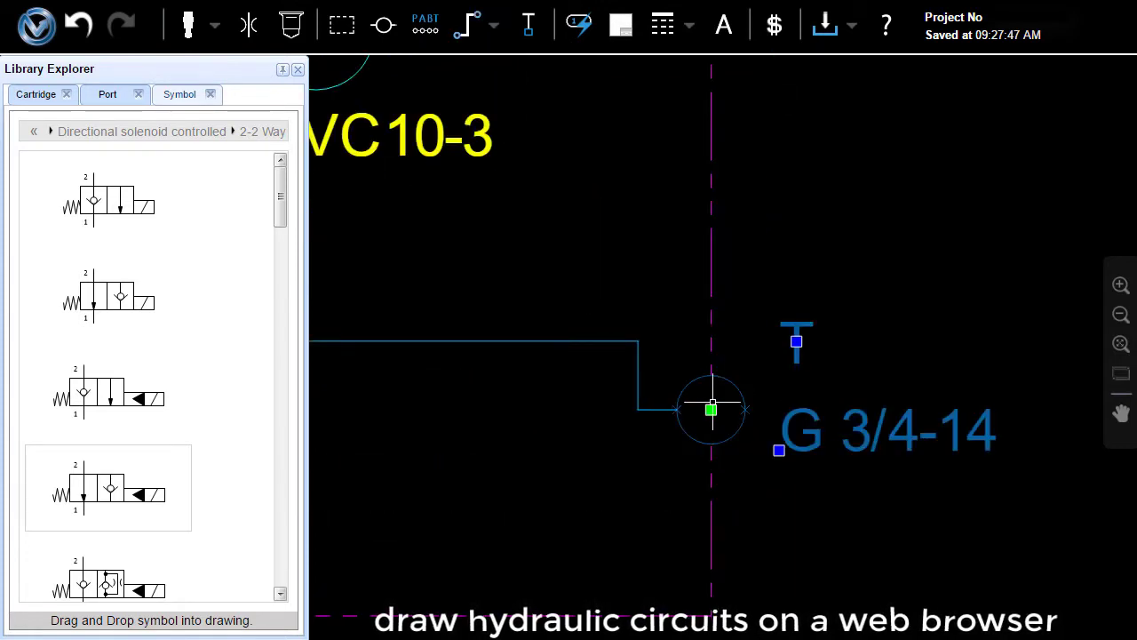
pyautogui.scroll(-4, 714, 397)
pyautogui.moveTo(597, 363); pyautogui.dragTo(827, 391, button='middle')
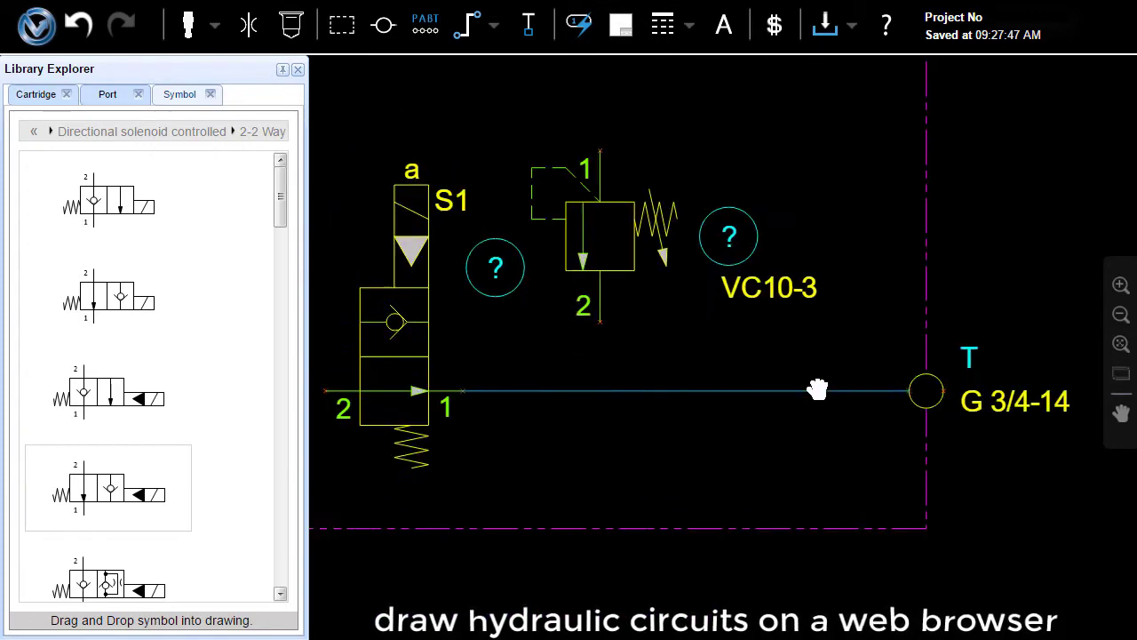
pyautogui.scroll(-2, 732, 338)
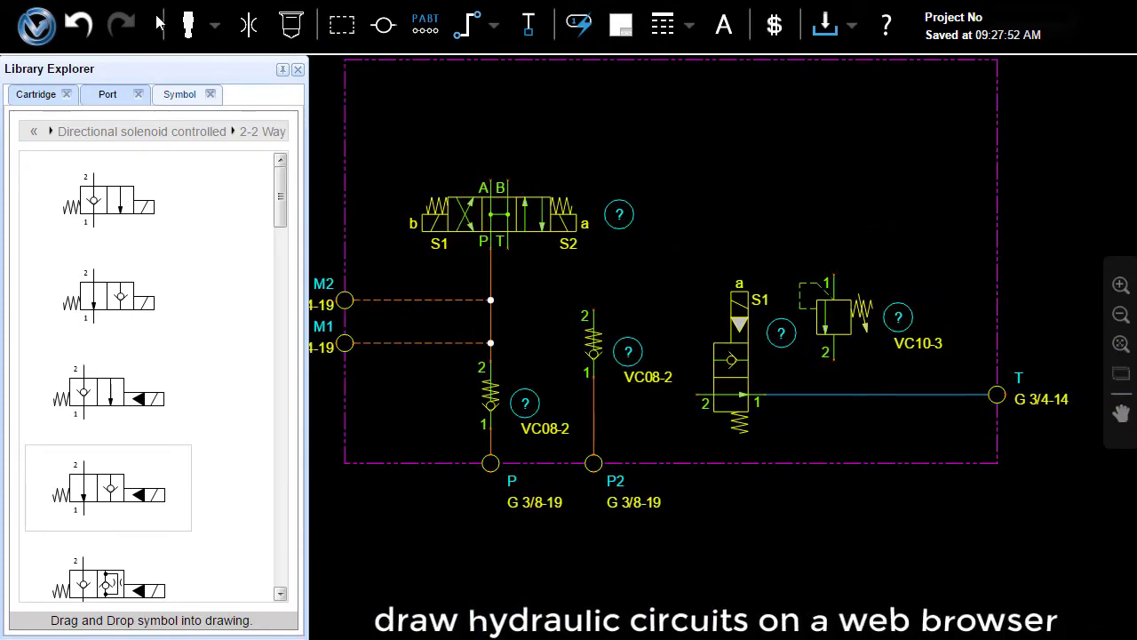
# Connect S1's port 2 to the P2 line and make that line a pressure line.
pyautogui.click(247, 24)
pyautogui.click(698, 394)
pyautogui.click(593, 394)
pyautogui.press('Escape')
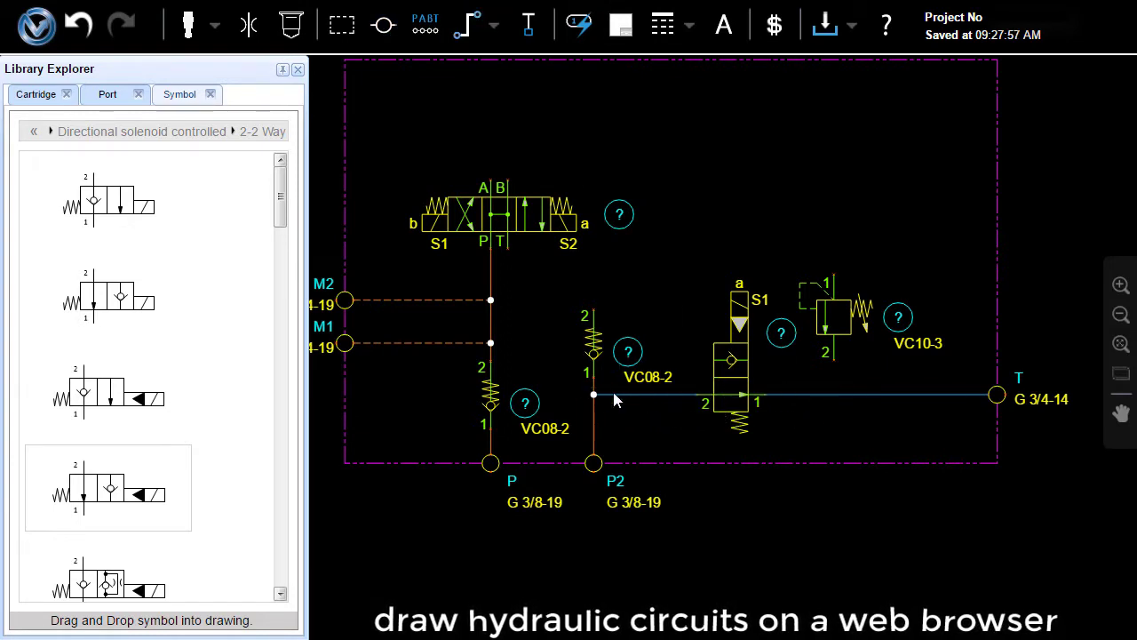
pyautogui.rightClick(614, 394)
pyautogui.click(804, 423)
pyautogui.moveTo(672, 317); pyautogui.dragTo(511, 391, button='middle')
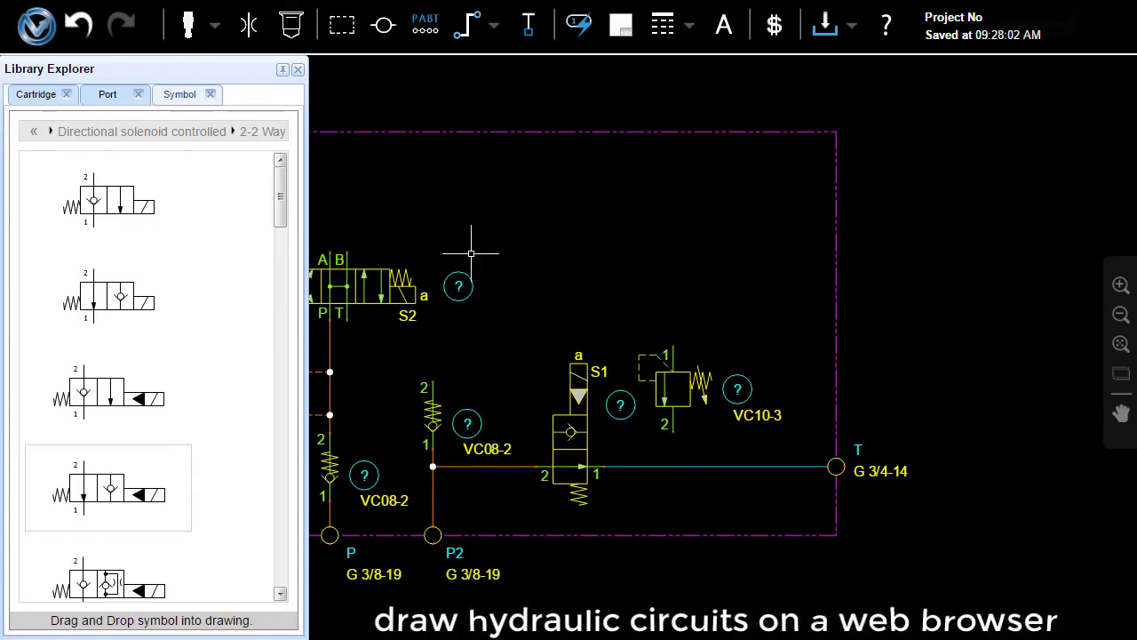
# Join VC10-3 port 2 to the tank line below with a tank line.
pyautogui.click(494, 27)
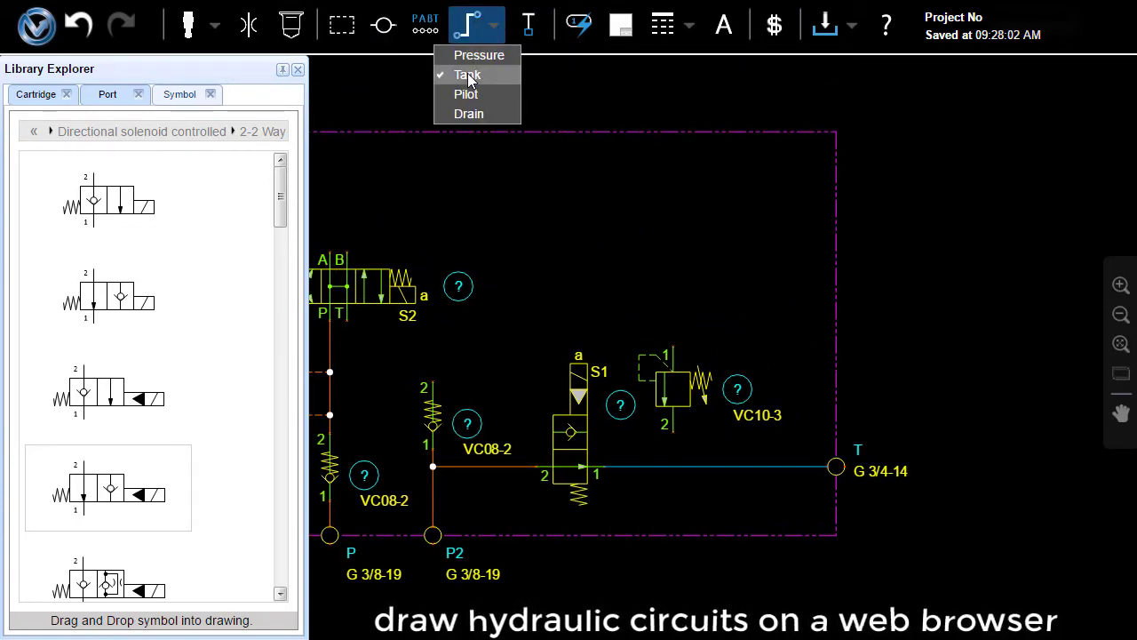
pyautogui.click(469, 75)
pyautogui.click(673, 432)
pyautogui.click(673, 467)
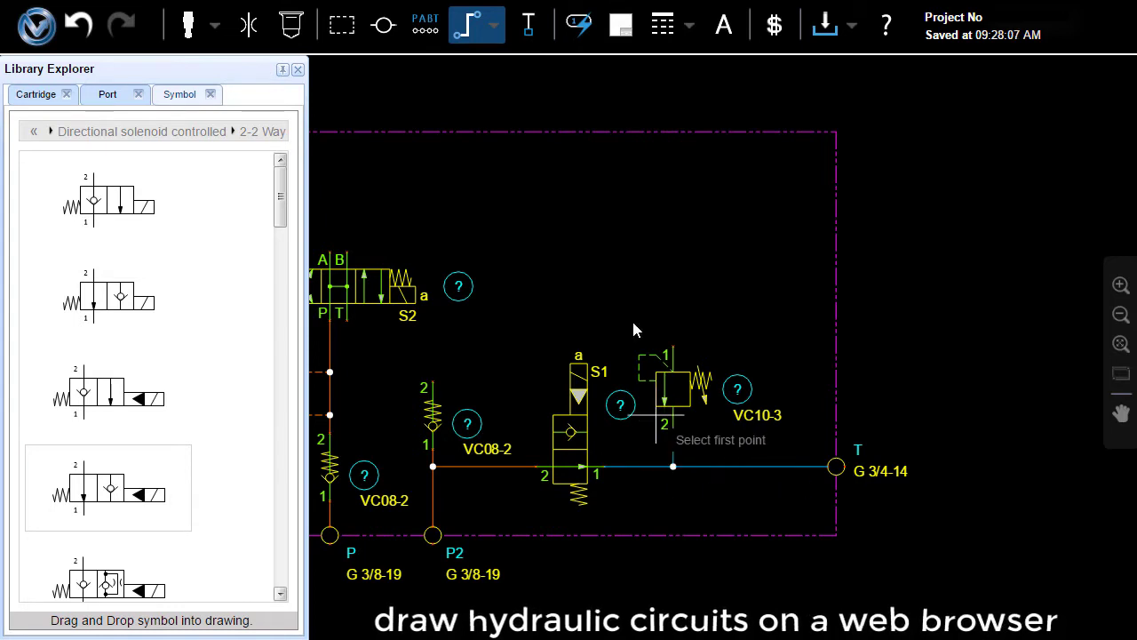
# Pipe VC10-3 port 1 to the P line and upper VC08-2 port 2 to the top pressure line.
pyautogui.click(494, 26)
pyautogui.click(469, 51)
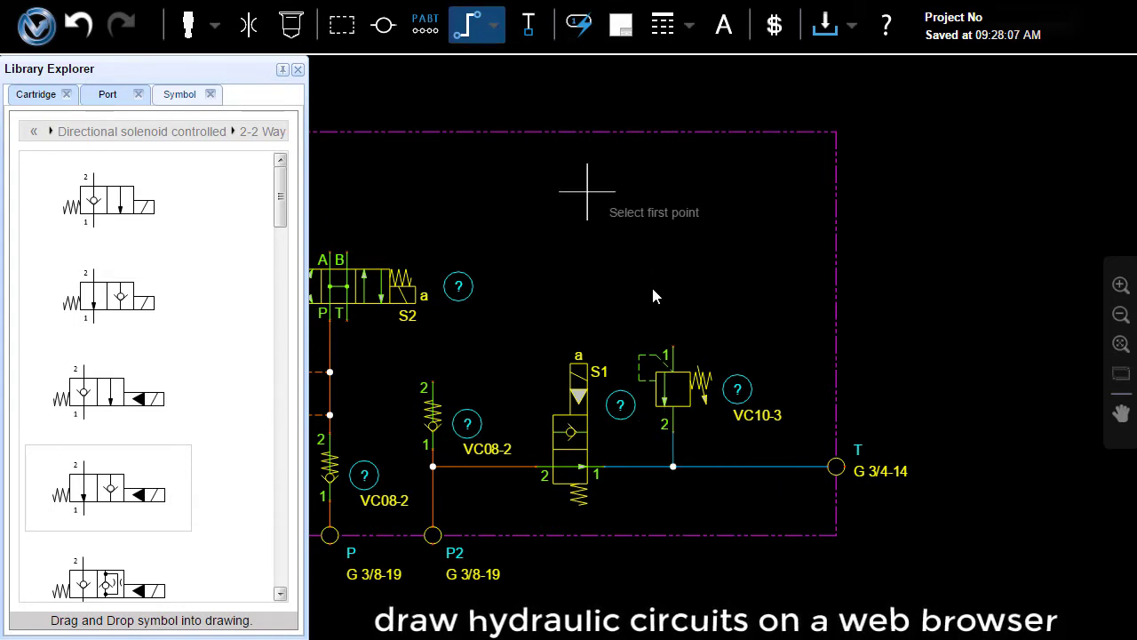
pyautogui.moveTo(615, 317); pyautogui.dragTo(871, 325, button='middle')
pyautogui.scroll(3, 909, 328)
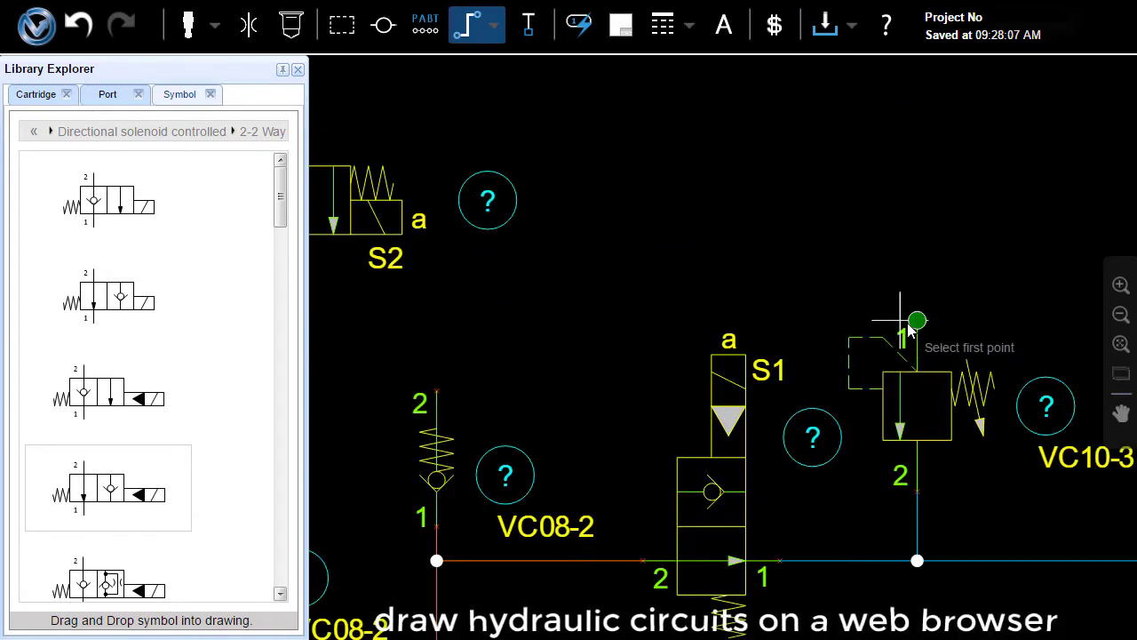
pyautogui.click(916, 320)
pyautogui.moveTo(703, 299); pyautogui.dragTo(555, 255, button='middle')
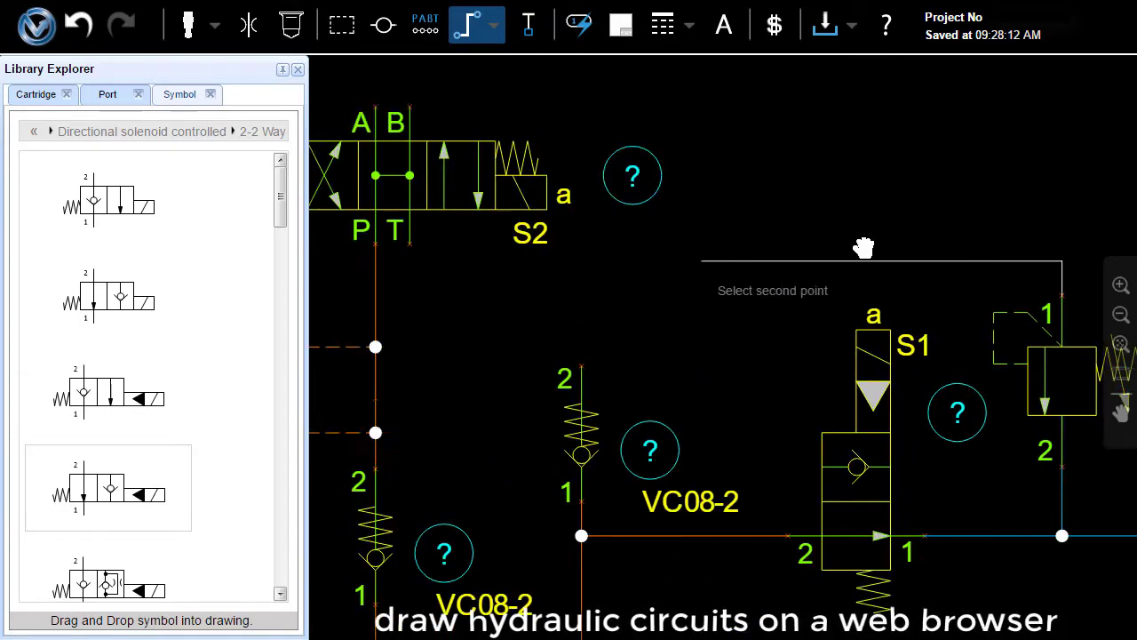
pyautogui.click(540, 243)
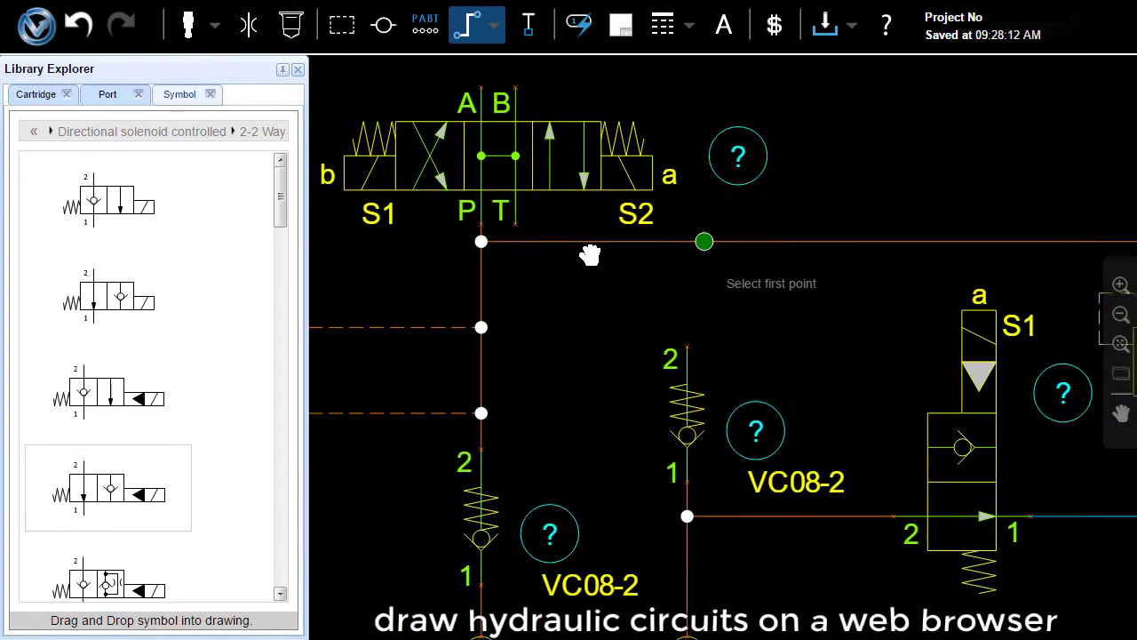
pyautogui.moveTo(792, 317); pyautogui.dragTo(545, 317, button='middle')
pyautogui.click(446, 335)
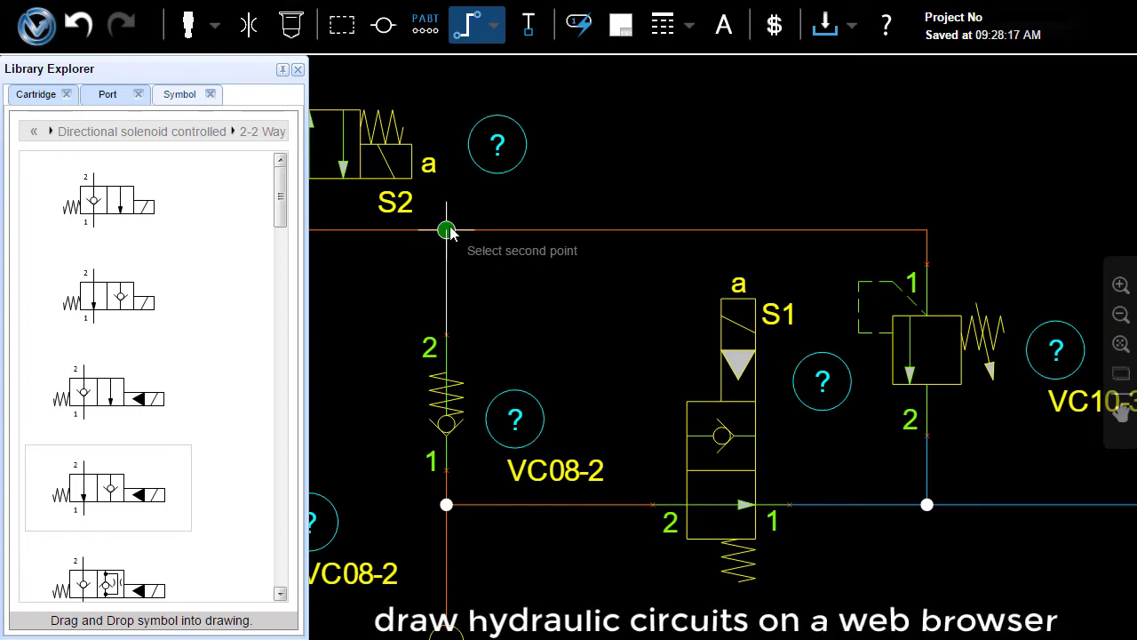
pyautogui.click(447, 231)
# Move the 4/3 directional valve up slightly.
pyautogui.moveTo(678, 294); pyautogui.dragTo(719, 396, button='middle')
pyautogui.press('Escape')
pyautogui.click(525, 256)
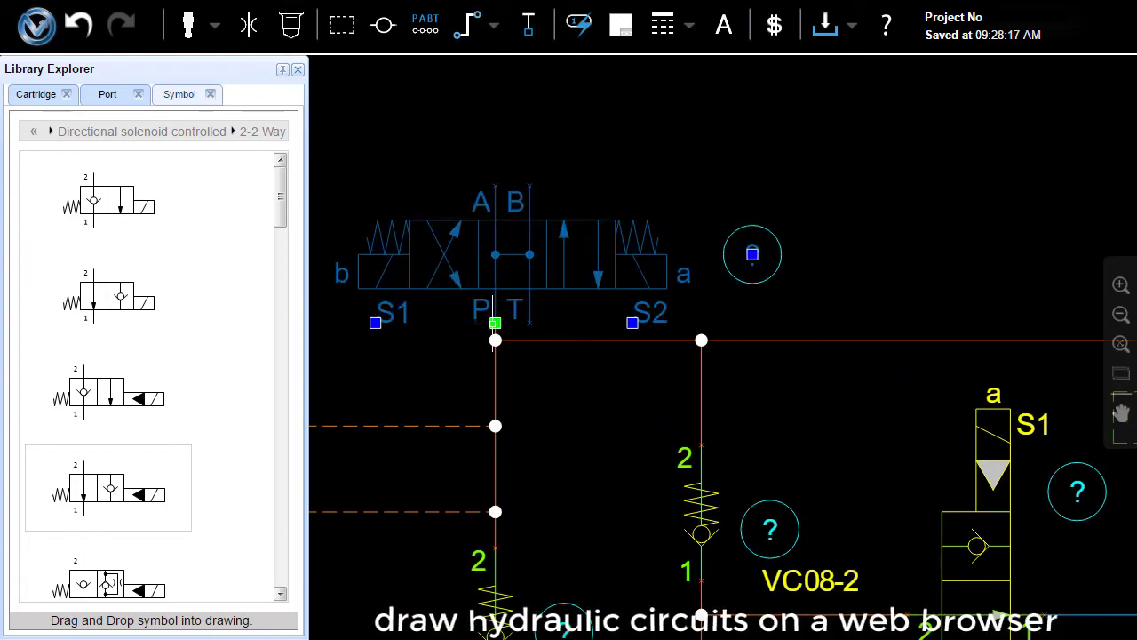
pyautogui.moveTo(496, 329); pyautogui.dragTo(496, 290)
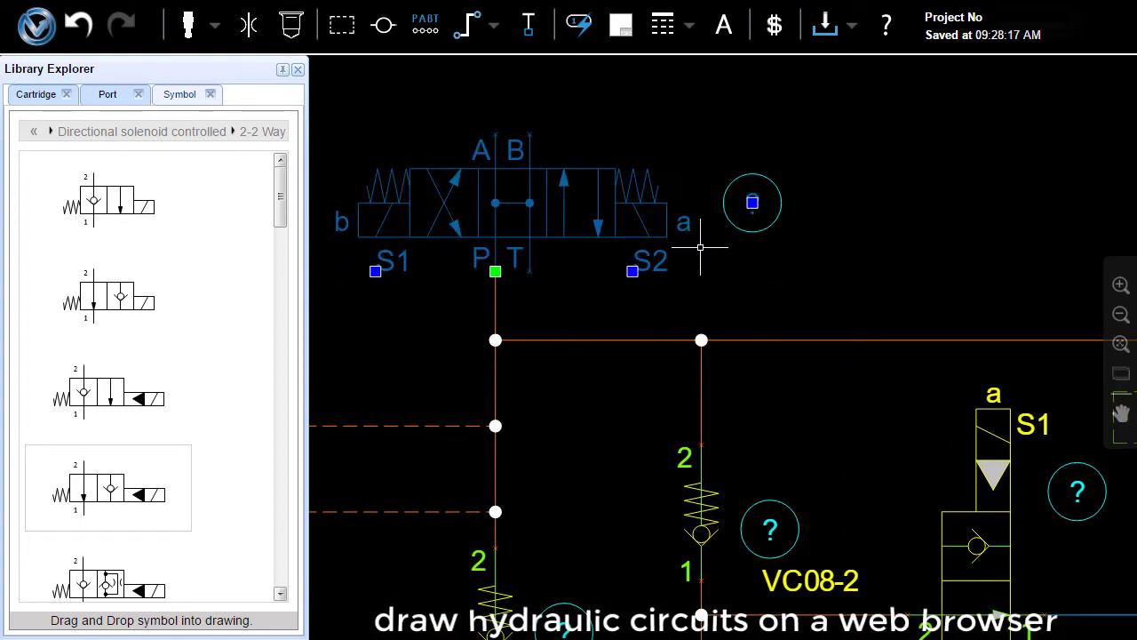
pyautogui.scroll(-3, 698, 246)
pyautogui.moveTo(705, 251); pyautogui.dragTo(521, 260, button='middle')
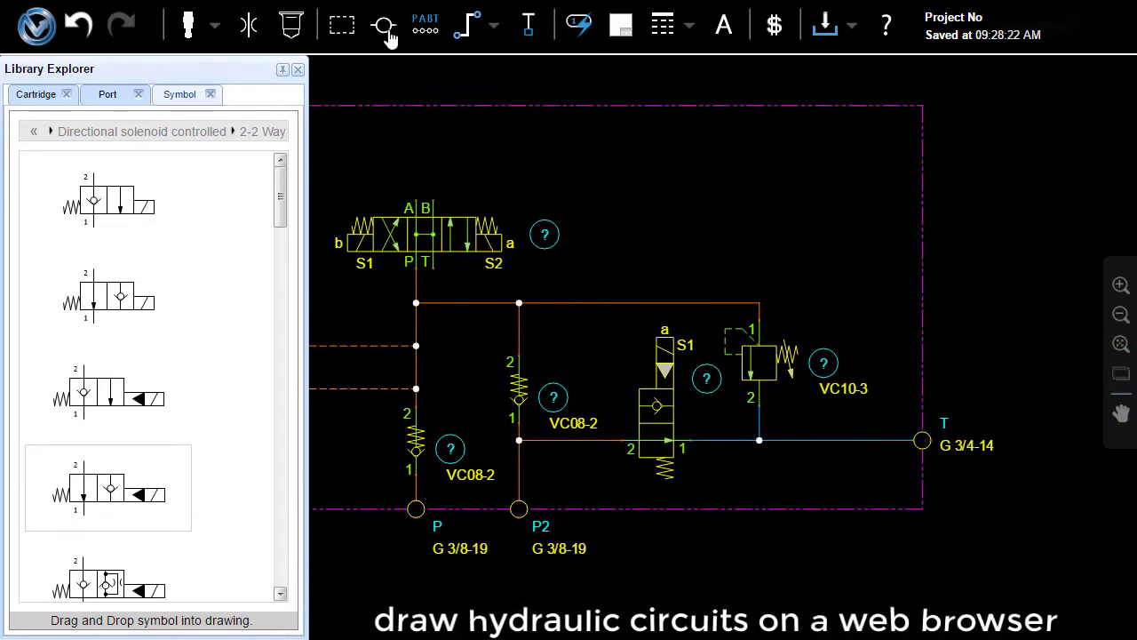
# Draw a tank return line from the main valve's T port to port T.
pyautogui.click(478, 30)
pyautogui.click(495, 33)
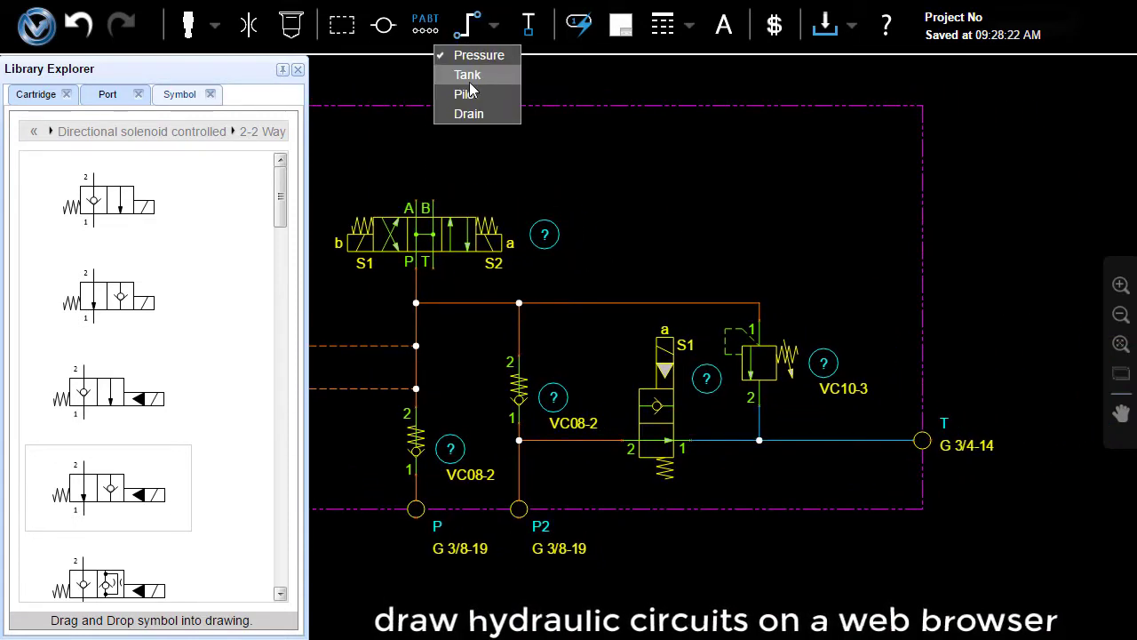
pyautogui.click(471, 76)
pyautogui.click(417, 284)
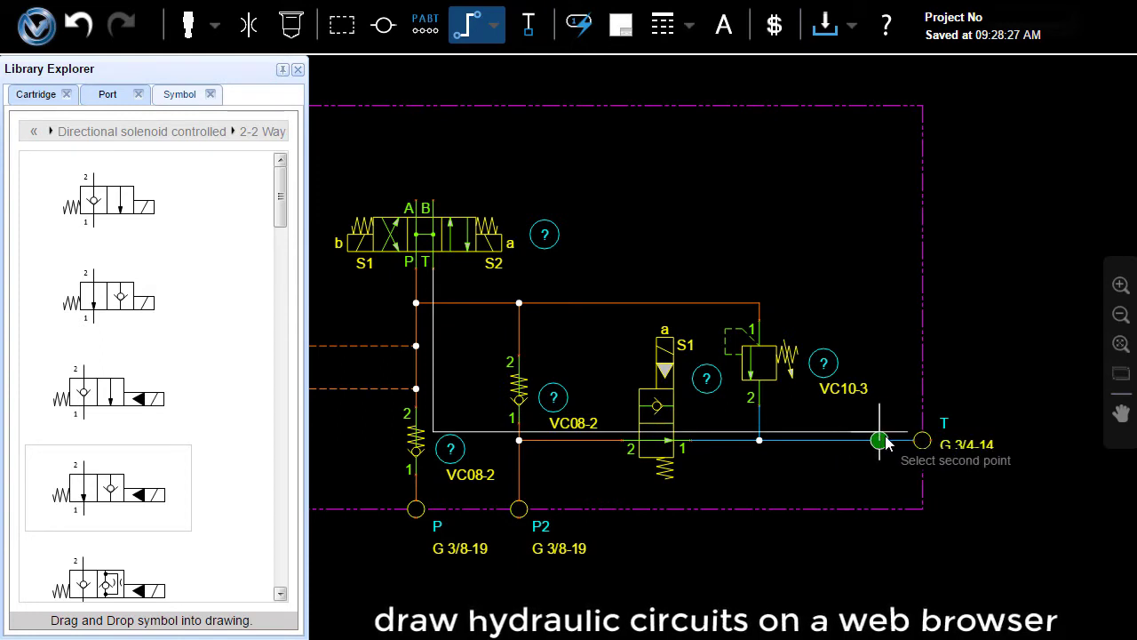
pyautogui.click(845, 440)
pyautogui.press('Escape')
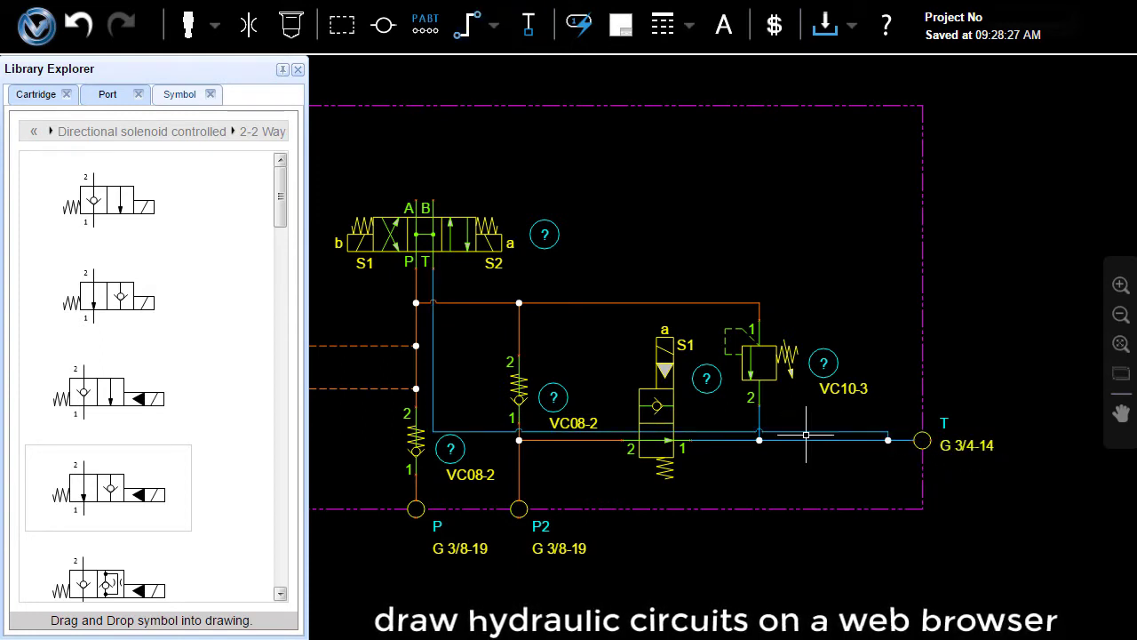
# Raise the blue return line above the pressure lines.
pyautogui.click(805, 434)
pyautogui.moveTo(640, 431); pyautogui.dragTo(639, 258)
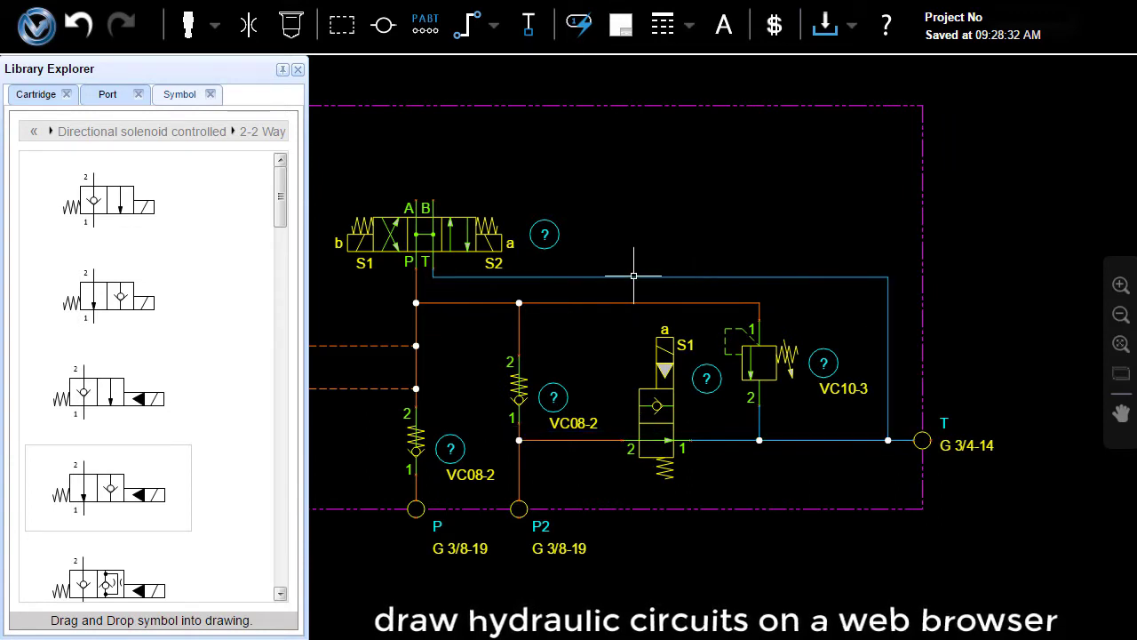
pyautogui.moveTo(575, 205); pyautogui.dragTo(749, 338, button='middle')
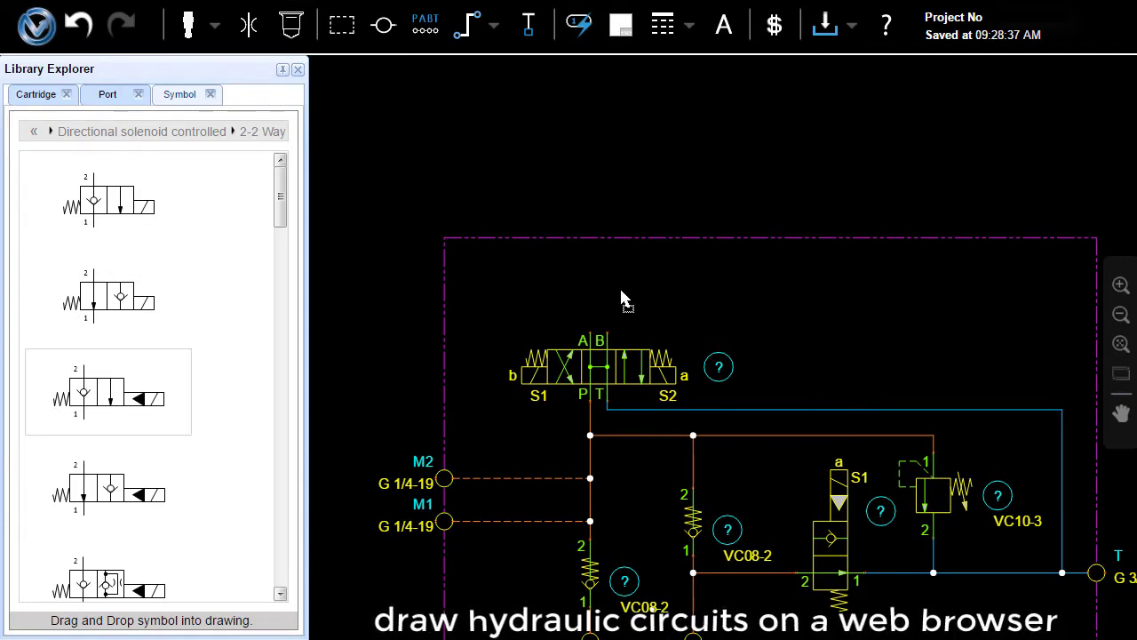
# Place a 2-2 way solenoid valve above the main valve.
pyautogui.moveTo(588, 284)
pyautogui.mouseDown()
pyautogui.moveTo(695, 228)
pyautogui.moveTo(770, 161)
pyautogui.mouseUp()
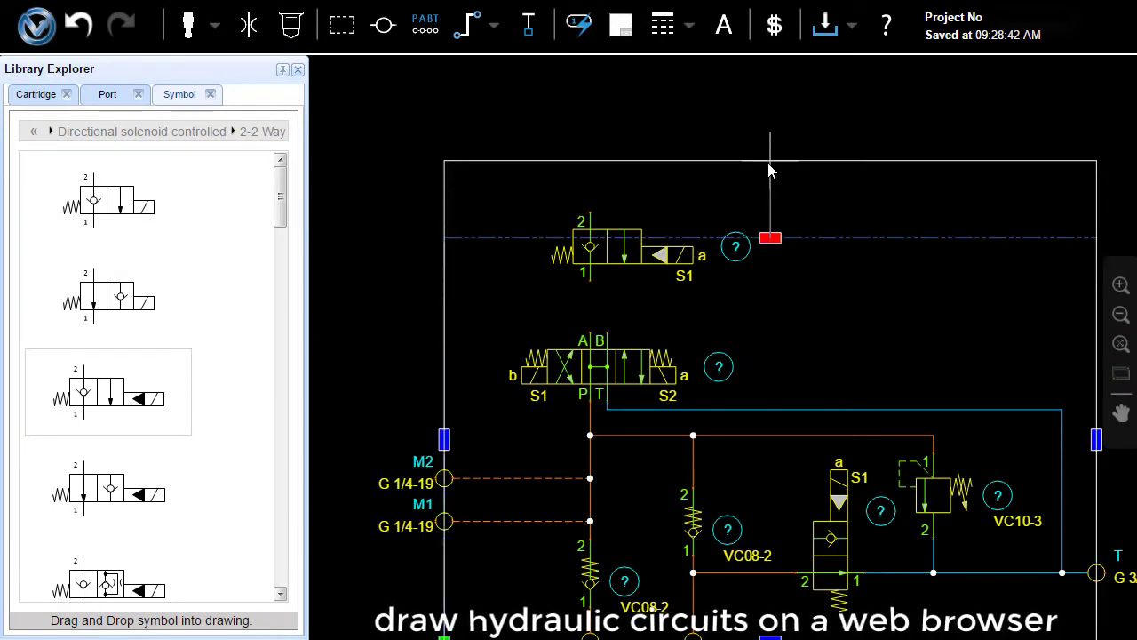
pyautogui.click(591, 271)
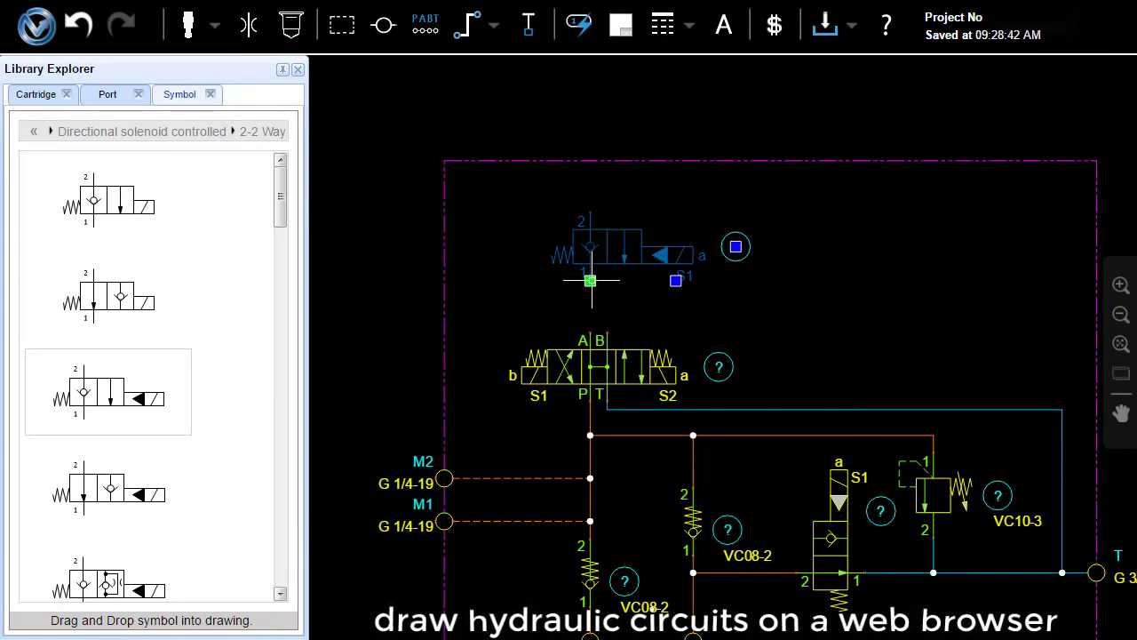
pyautogui.moveTo(590, 281); pyautogui.dragTo(590, 297)
# Pipe the new valve's port 1 to the main valve's port A as a pressure line.
pyautogui.click(468, 25)
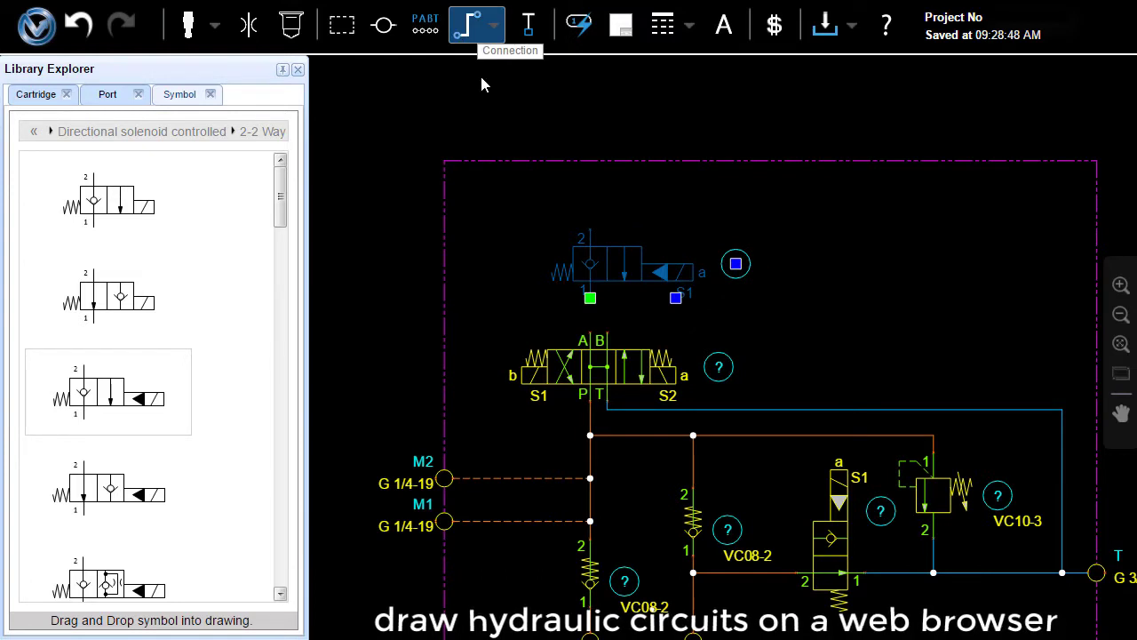
pyautogui.click(590, 297)
pyautogui.click(590, 338)
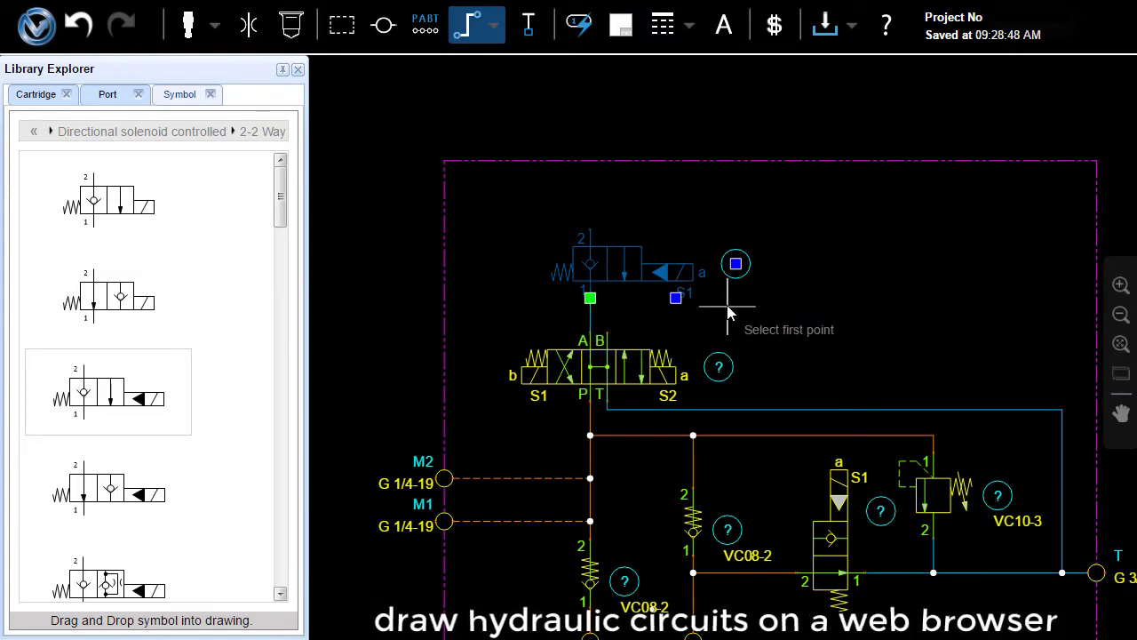
pyautogui.moveTo(724, 320); pyautogui.dragTo(632, 316, button='middle')
pyautogui.press('Escape')
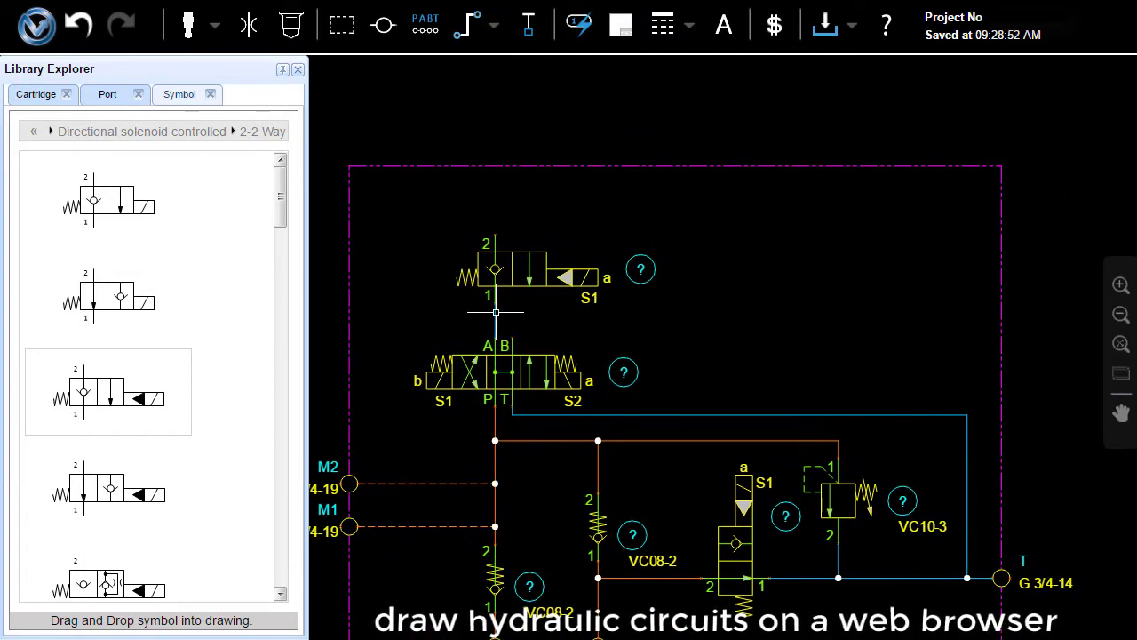
pyautogui.rightClick(495, 312)
pyautogui.click(685, 344)
# Place a second 2-2 way valve to the right and line it up.
pyautogui.moveTo(738, 279); pyautogui.dragTo(623, 332, button='middle')
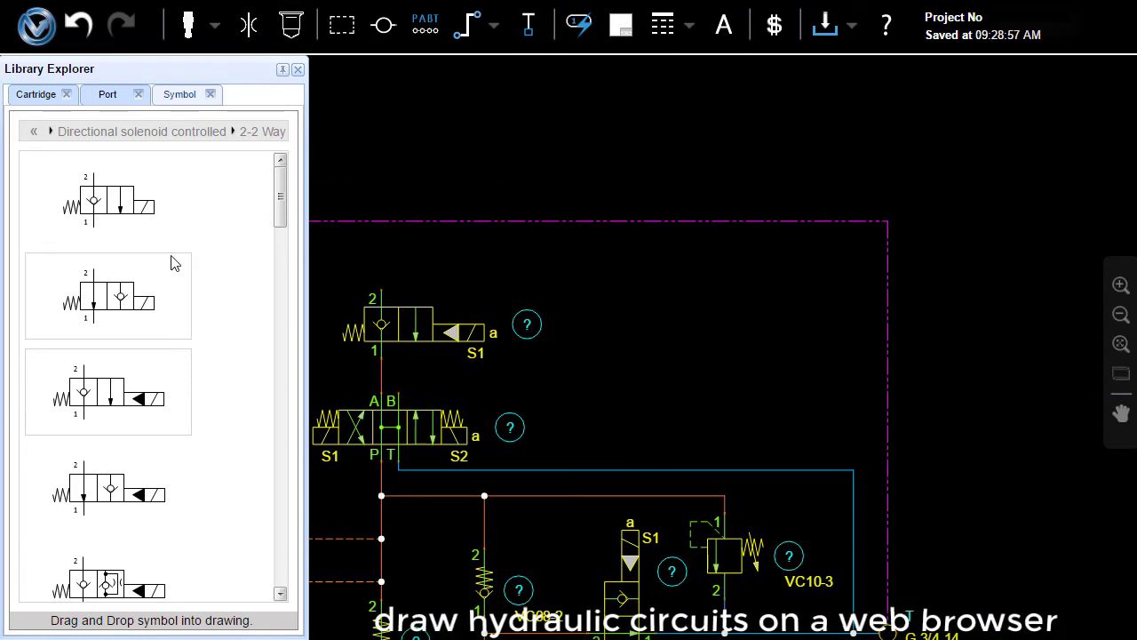
pyautogui.moveTo(285, 187); pyautogui.dragTo(285, 357)
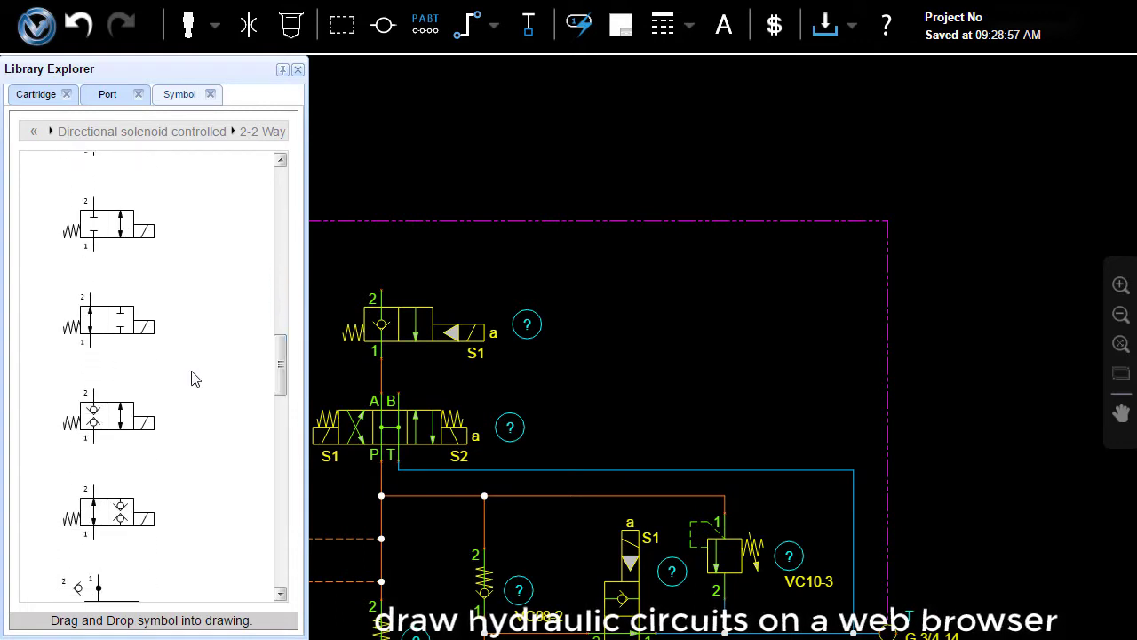
pyautogui.moveTo(655, 341); pyautogui.dragTo(660, 345)
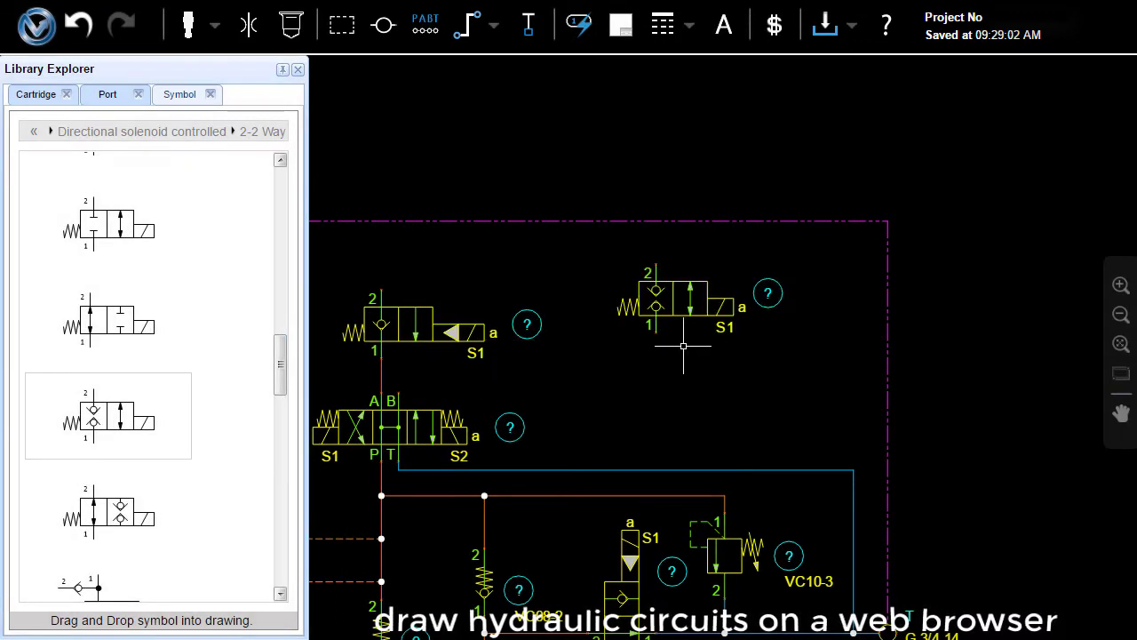
pyautogui.click(654, 332)
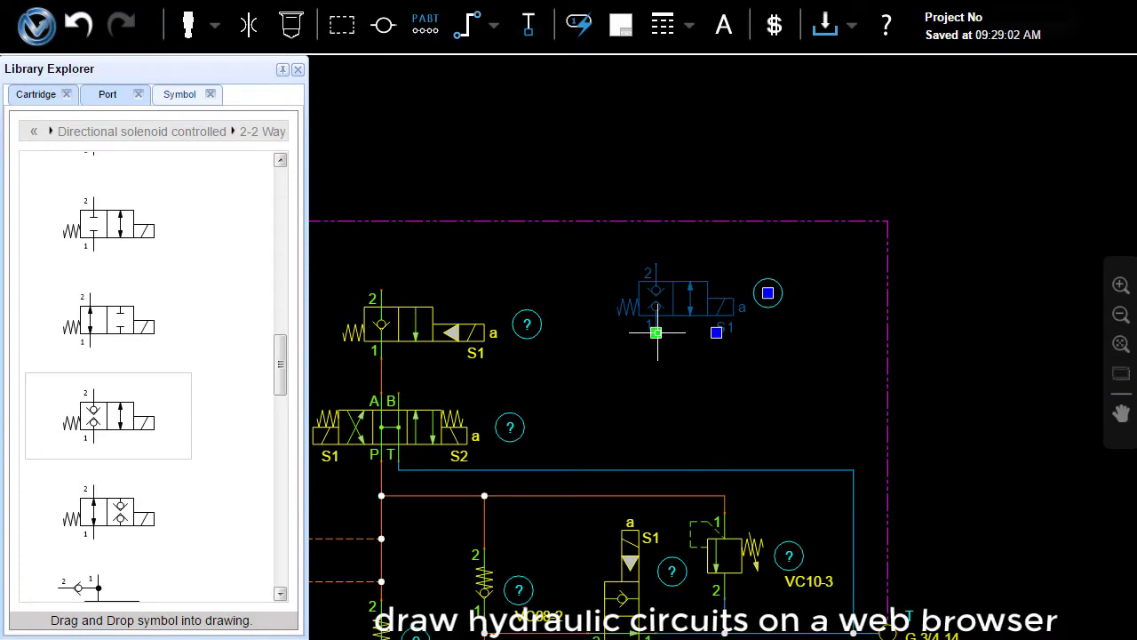
pyautogui.moveTo(657, 333); pyautogui.dragTo(629, 353)
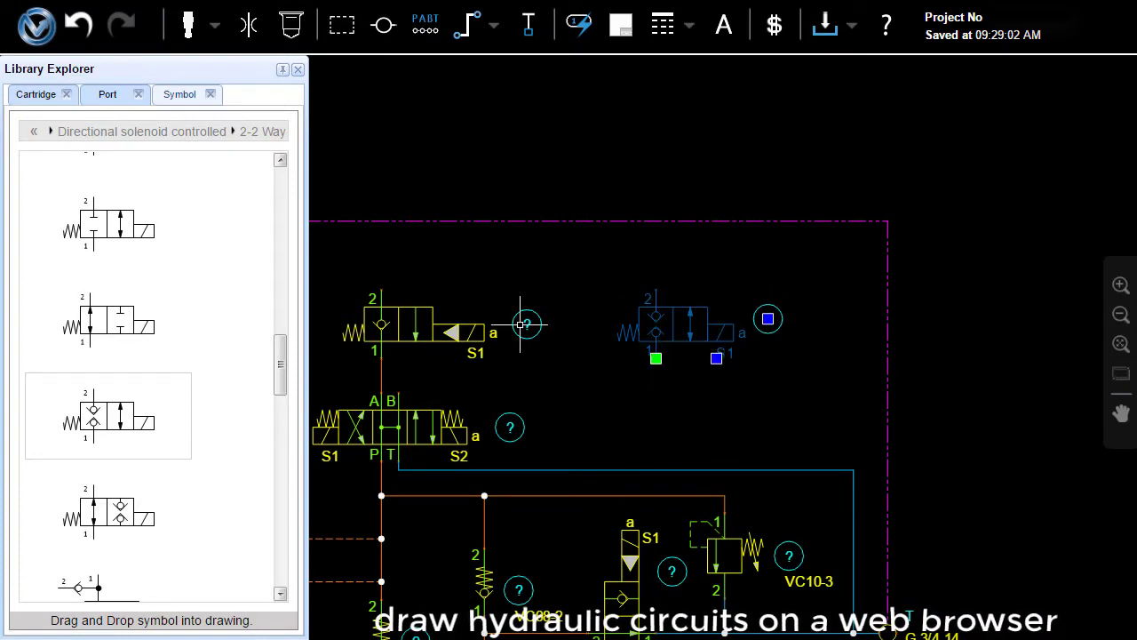
# Choose BSP G 1/2-14 as the port type in the port library.
pyautogui.click(115, 101)
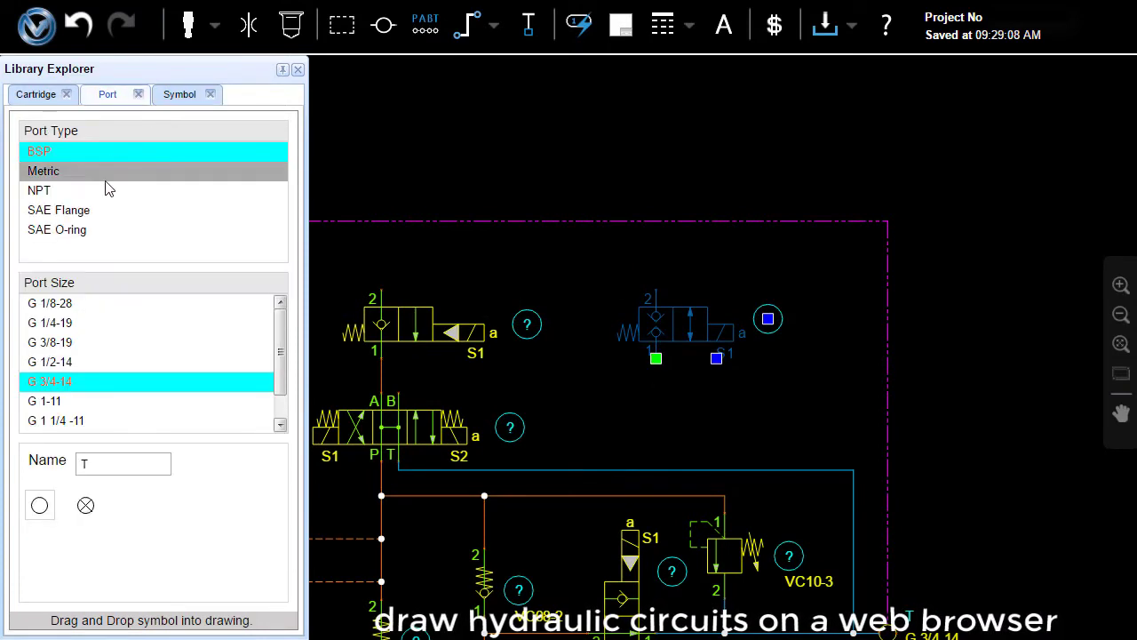
pyautogui.click(63, 345)
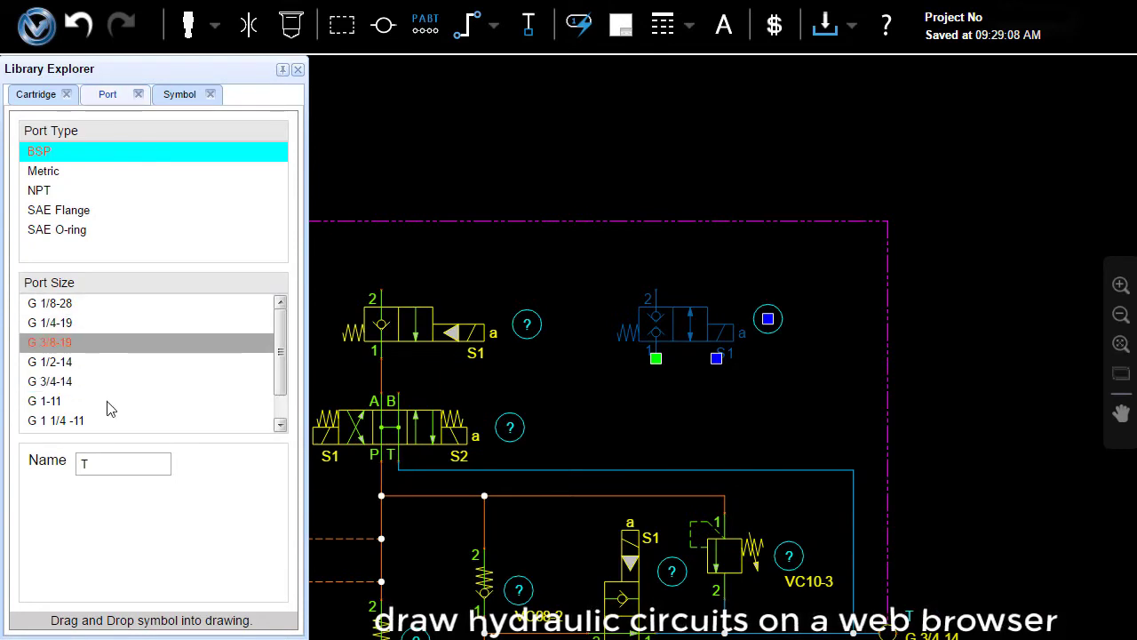
pyautogui.click(68, 361)
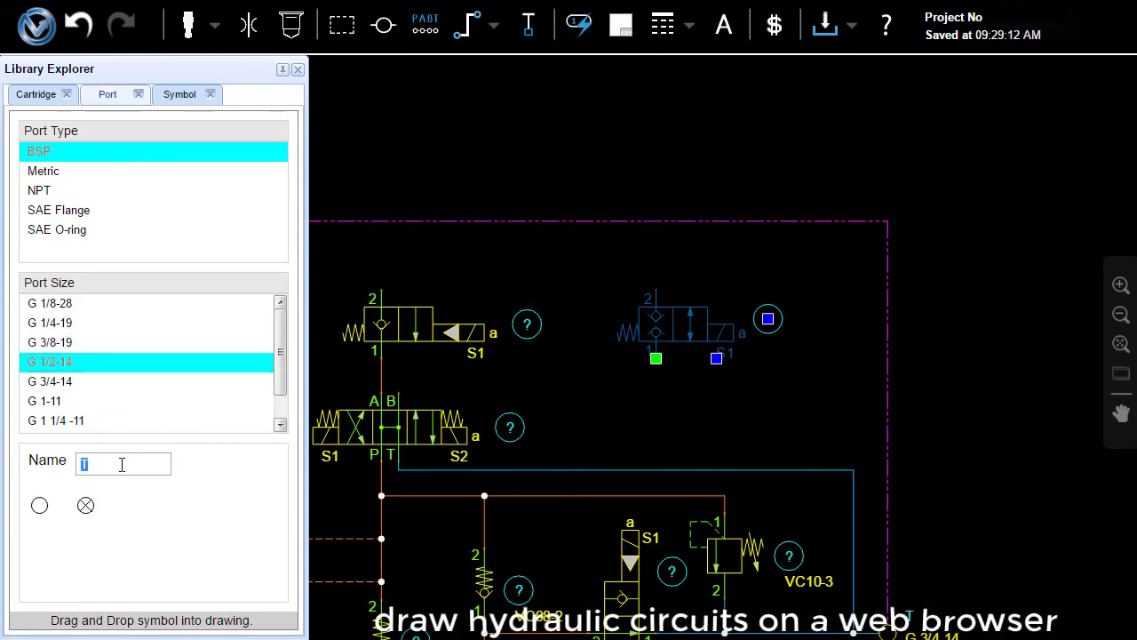
pyautogui.write('B1')
pyautogui.click(321, 279)
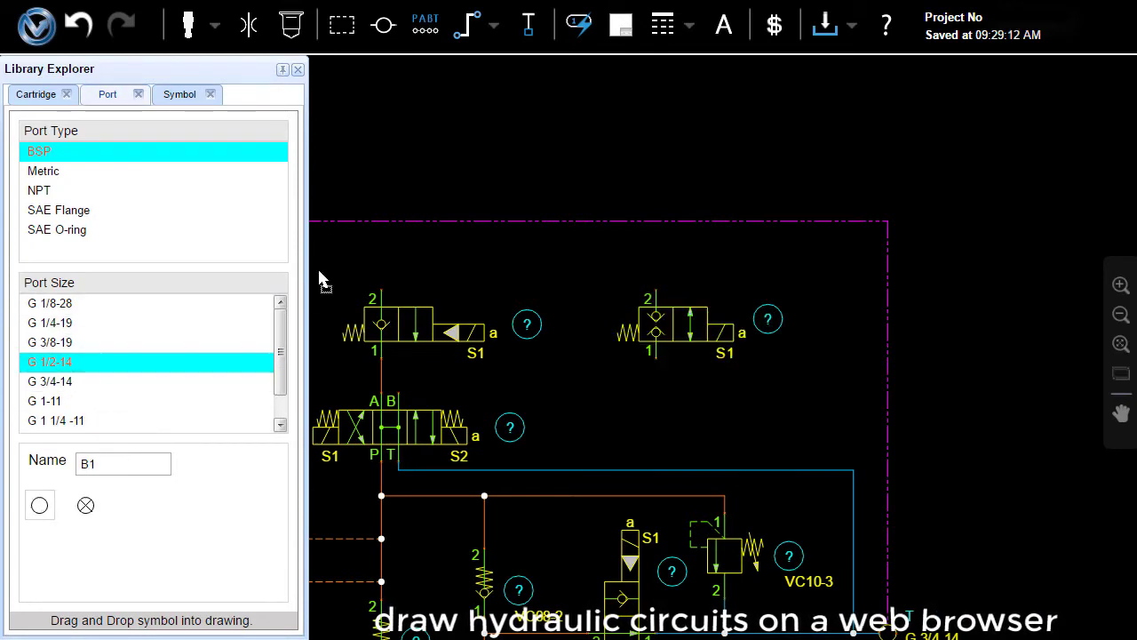
# Place ports B1, B2, A2 and A1 along the manifold's top boundary.
pyautogui.moveTo(380, 229); pyautogui.dragTo(381, 224)
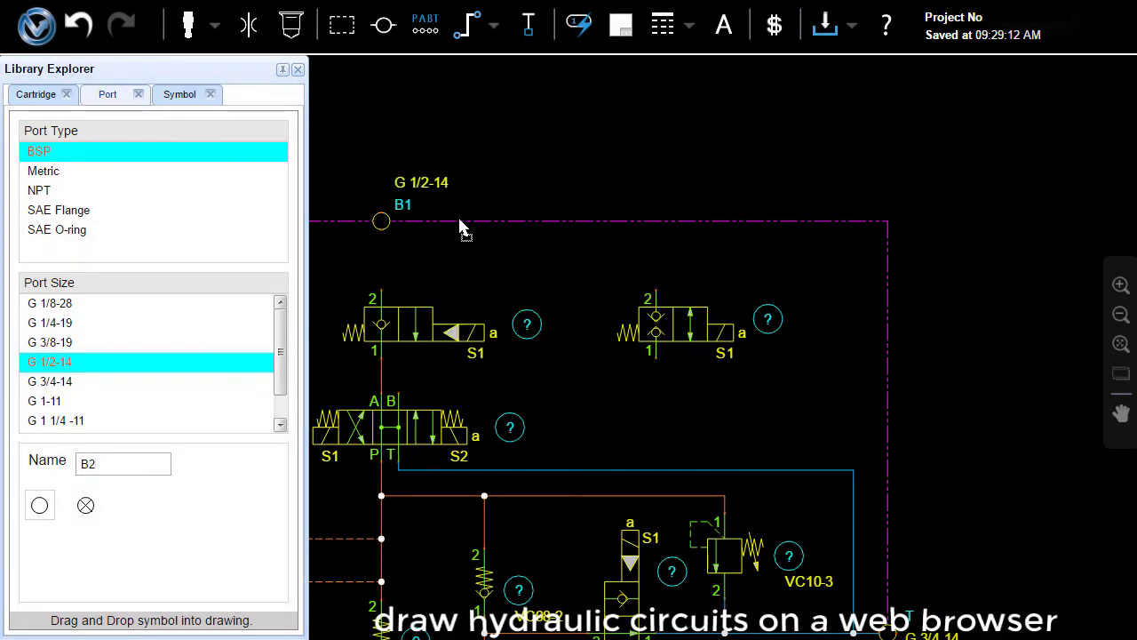
pyautogui.moveTo(462, 224); pyautogui.dragTo(458, 223)
pyautogui.doubleClick(109, 469)
pyautogui.write('A')
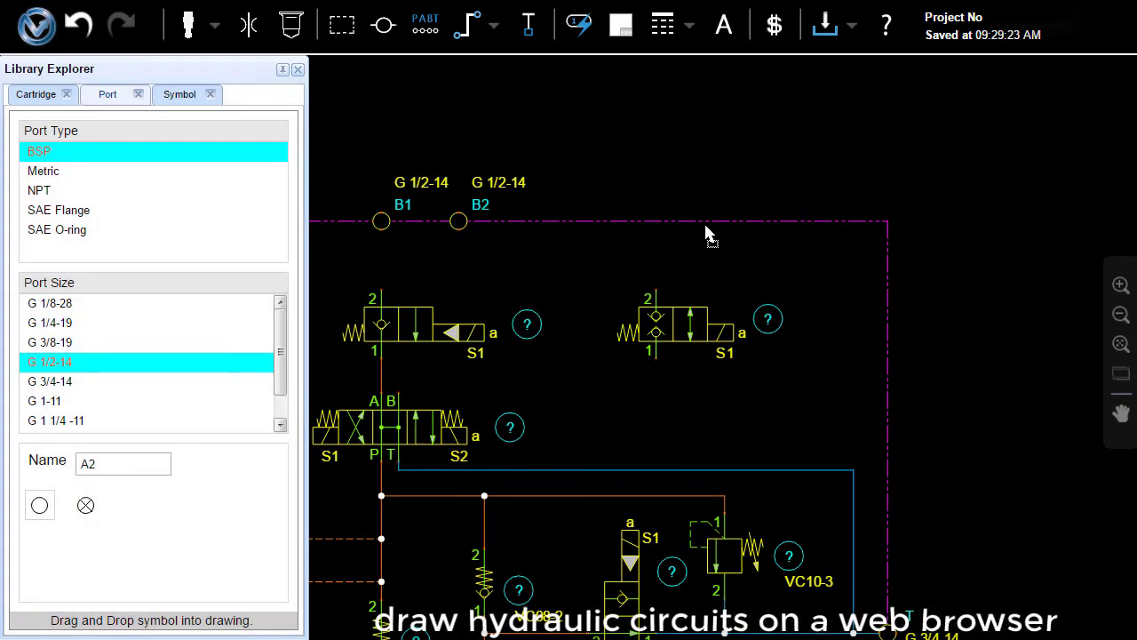
pyautogui.moveTo(702, 255); pyautogui.dragTo(759, 224)
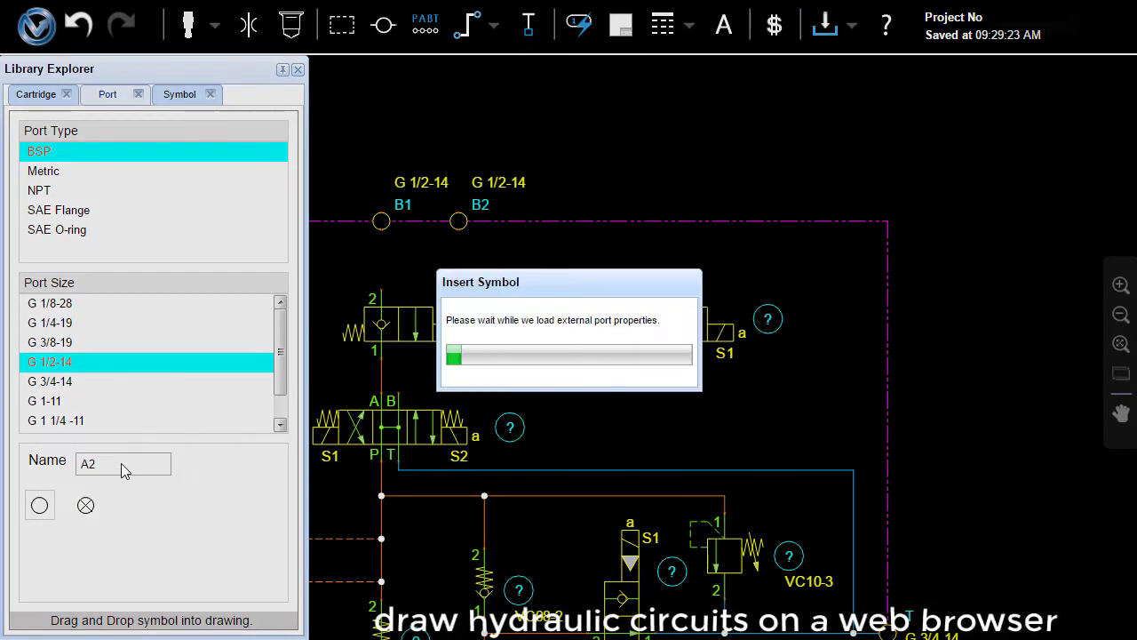
pyautogui.doubleClick(121, 463)
pyautogui.write('1')
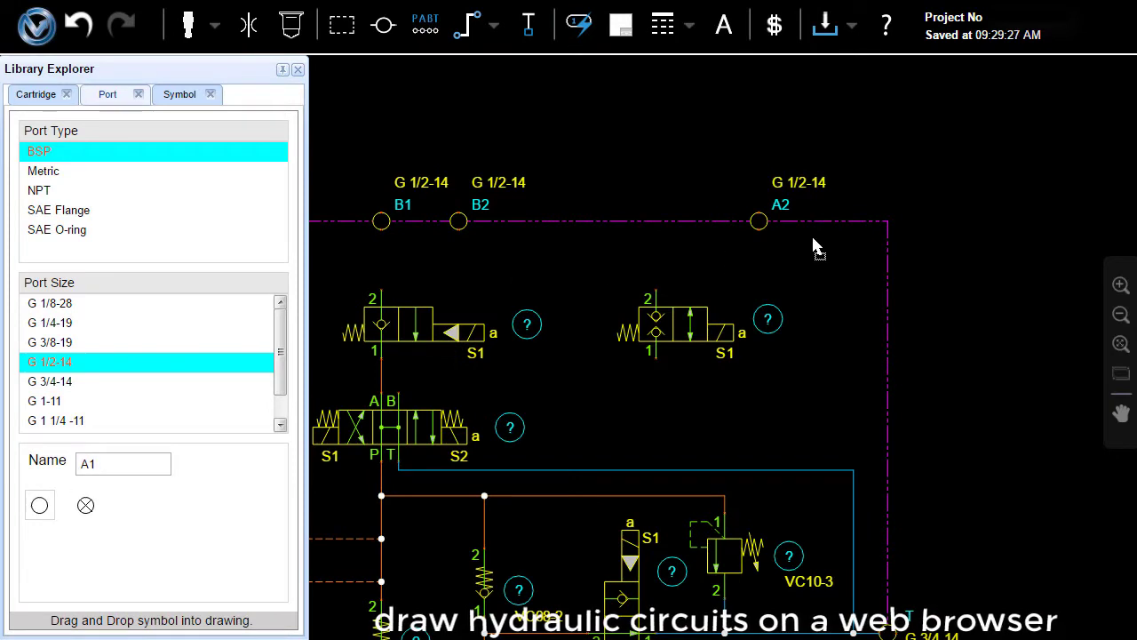
pyautogui.moveTo(837, 230); pyautogui.dragTo(836, 224)
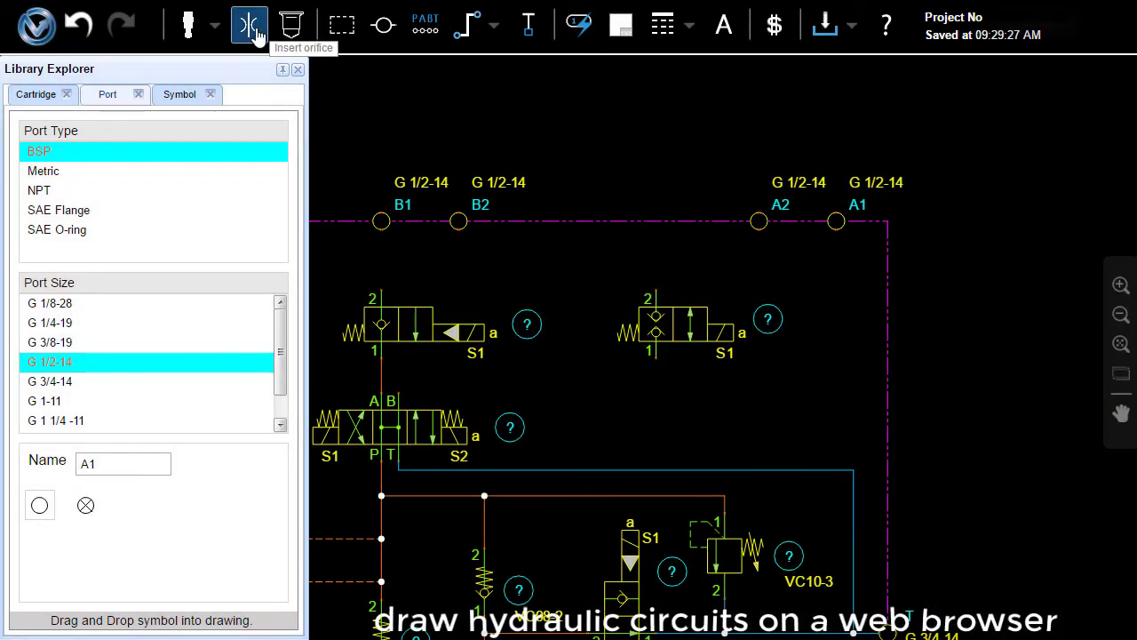
# Route port A1 to the main valve's B port and join A2 onto that pipe.
pyautogui.click(464, 25)
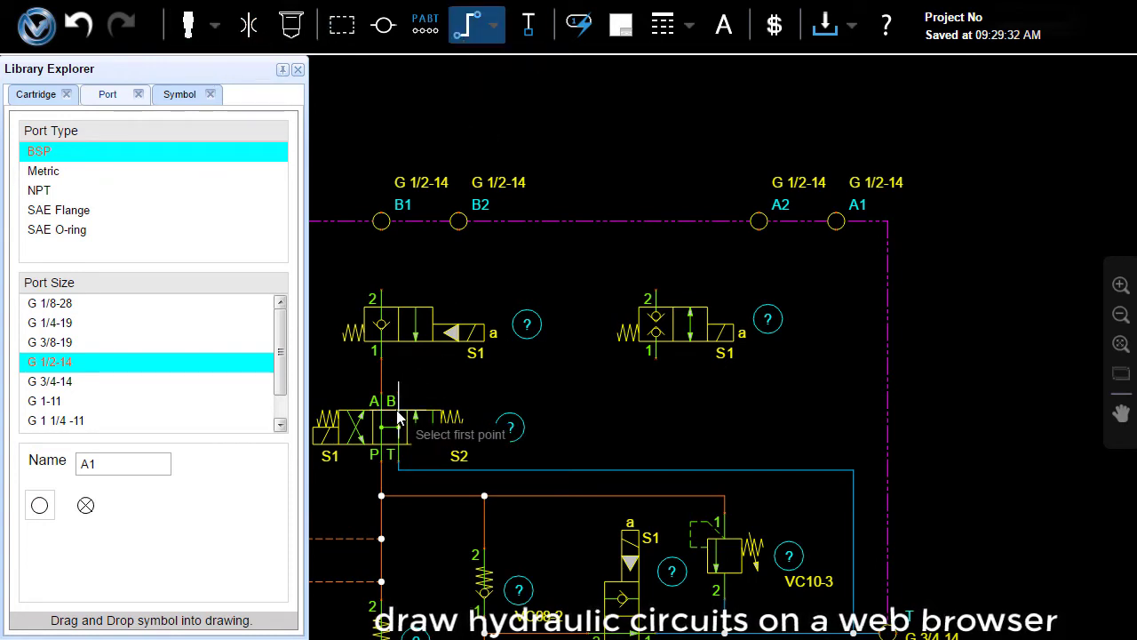
pyautogui.click(836, 223)
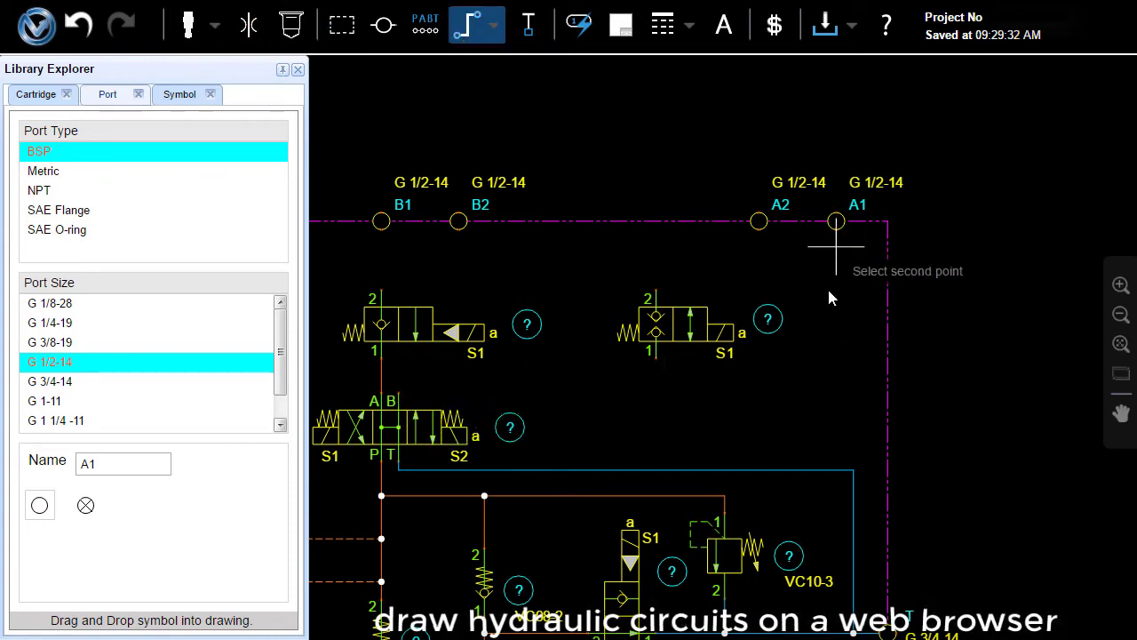
pyautogui.click(397, 391)
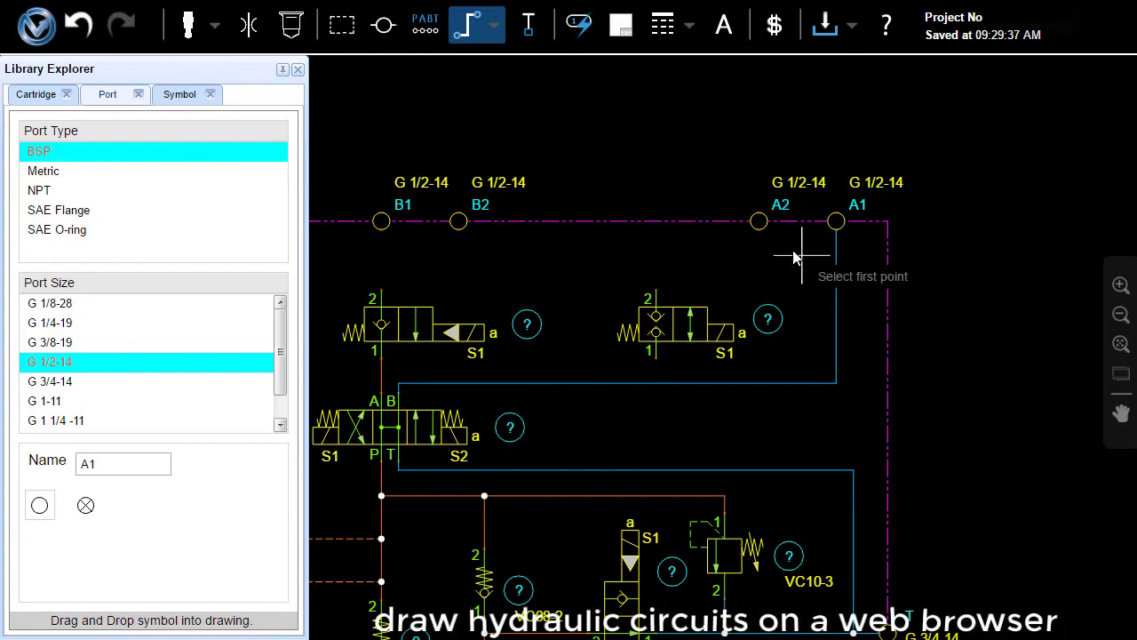
pyautogui.click(758, 221)
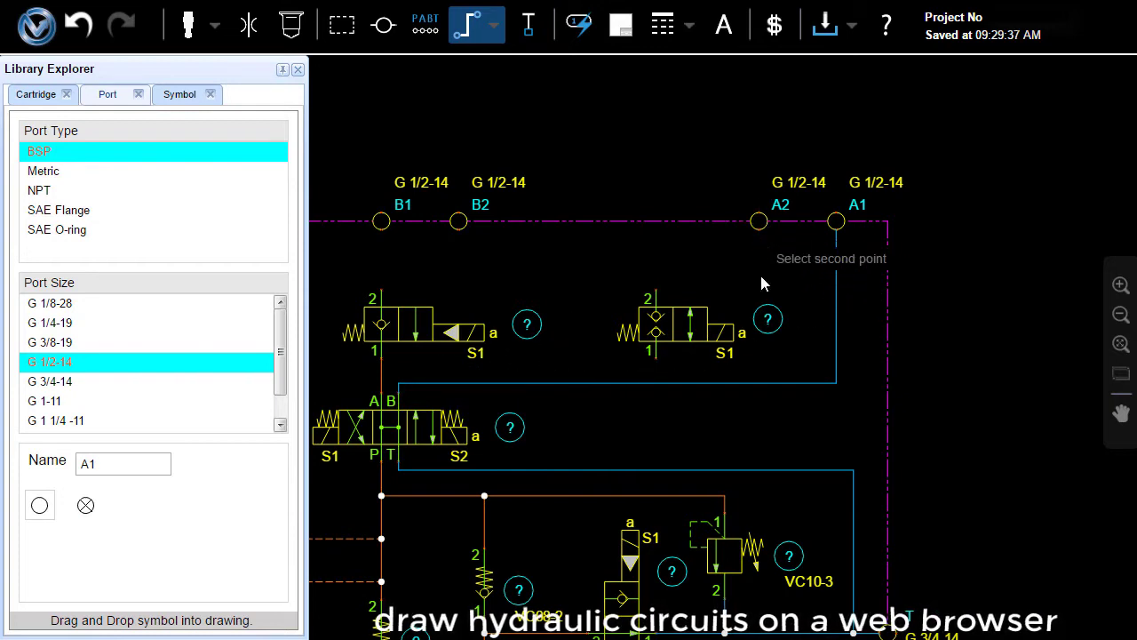
pyautogui.click(759, 384)
pyautogui.press('Escape')
# Make the A1 and A2 lines tank lines.
pyautogui.click(836, 333)
pyautogui.rightClick(836, 333)
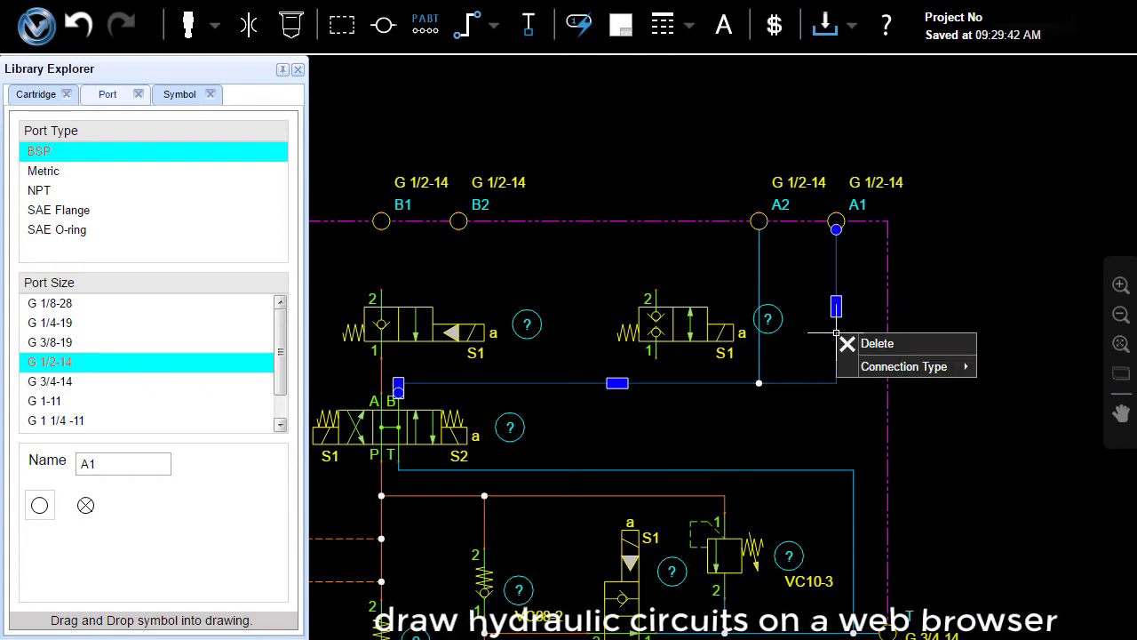
pyautogui.click(1020, 383)
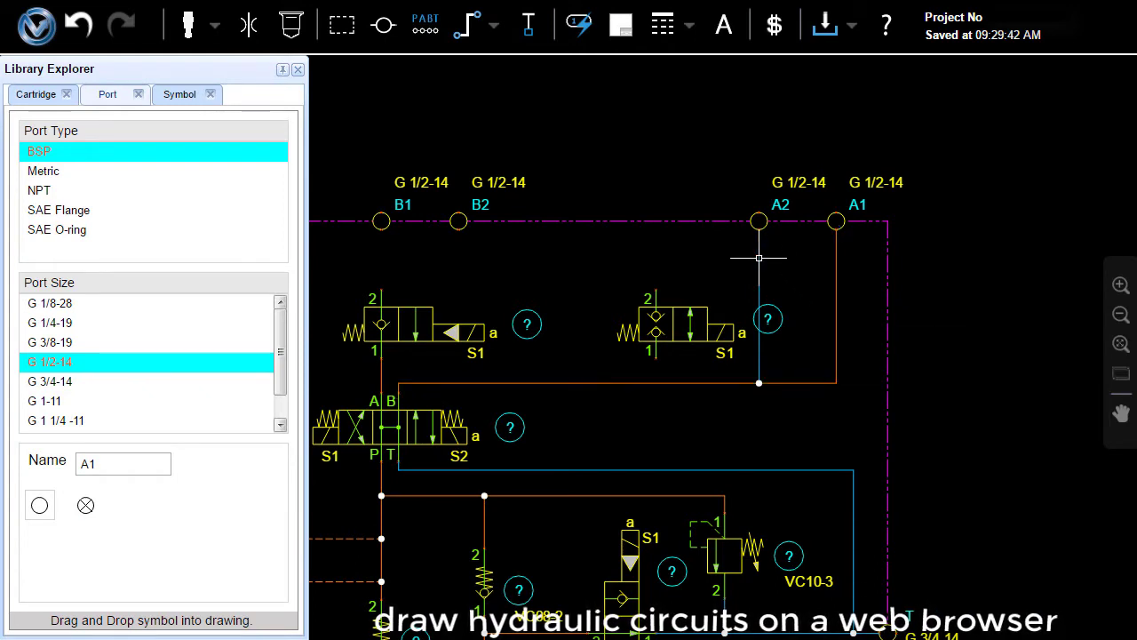
pyautogui.rightClick(759, 258)
pyautogui.click(930, 309)
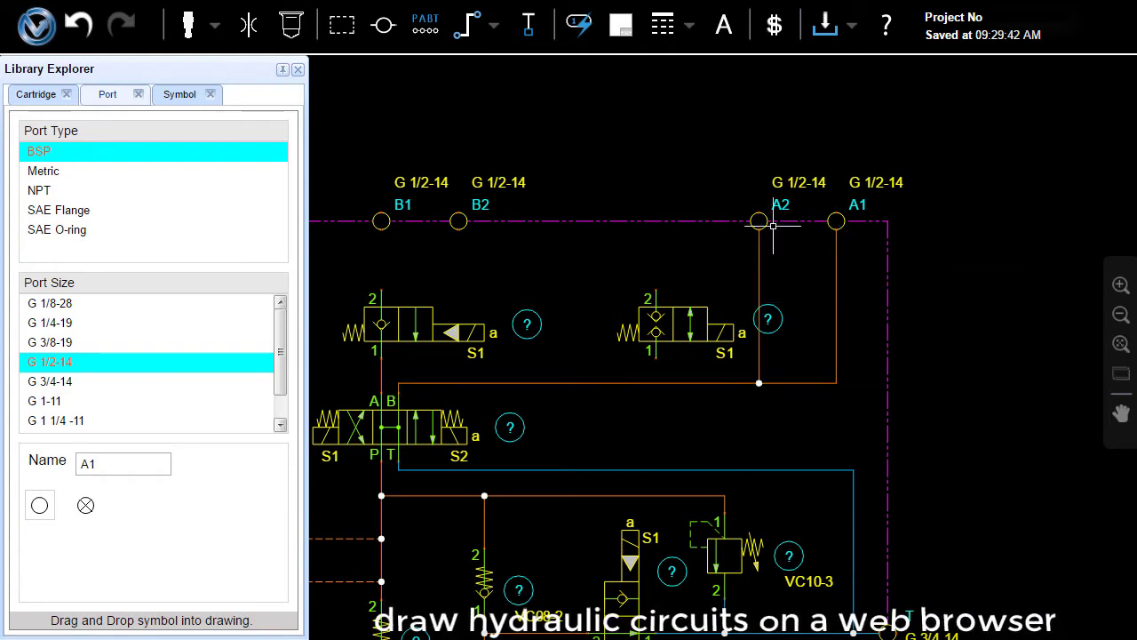
# Connect ports B1 and B2 to the right 2-2 valve's port 2.
pyautogui.click(493, 25)
pyautogui.click(484, 74)
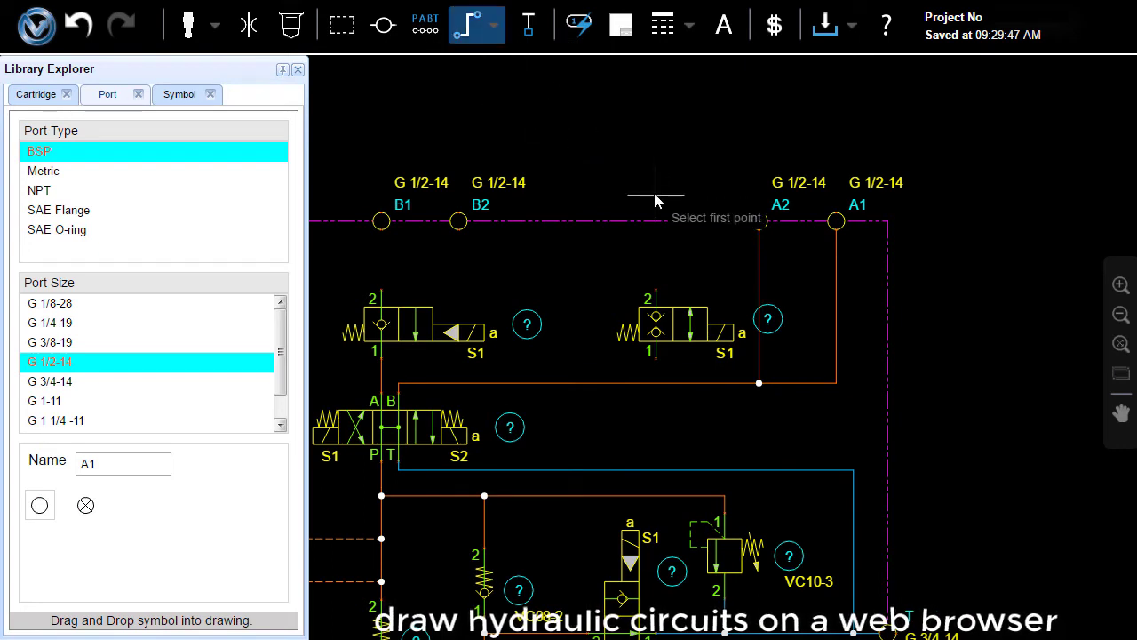
pyautogui.click(381, 228)
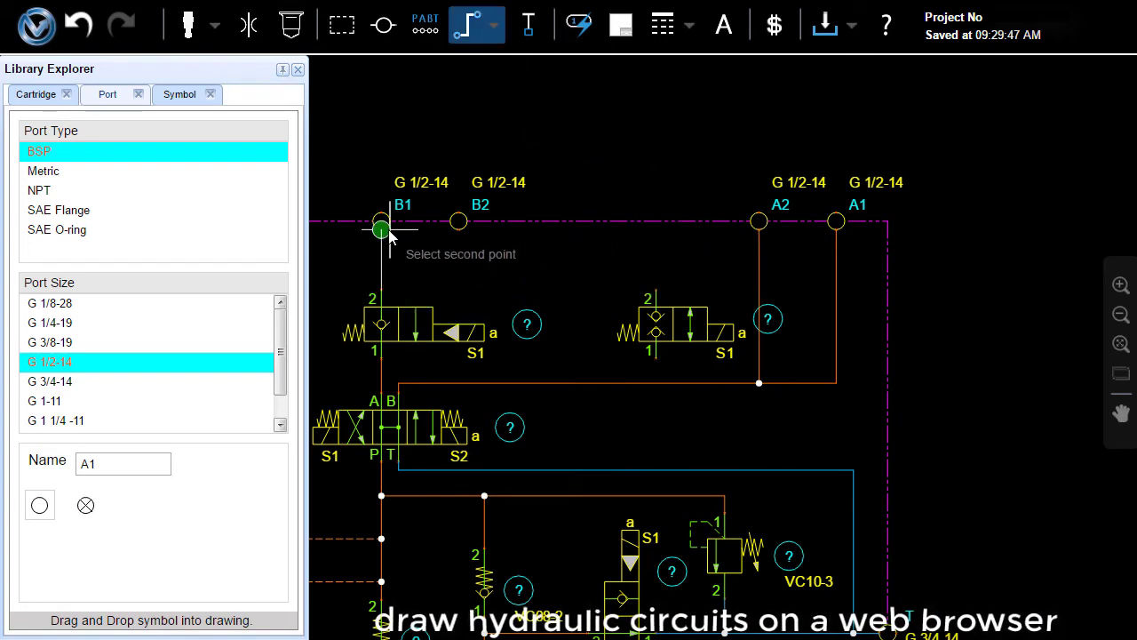
pyautogui.click(656, 290)
pyautogui.click(458, 224)
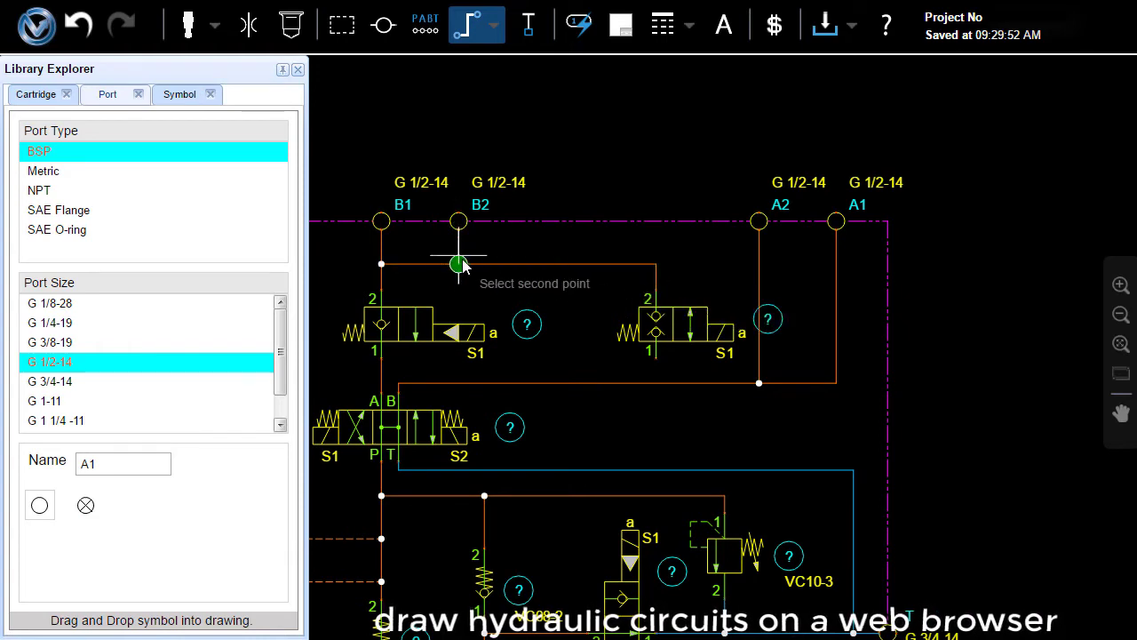
pyautogui.click(656, 383)
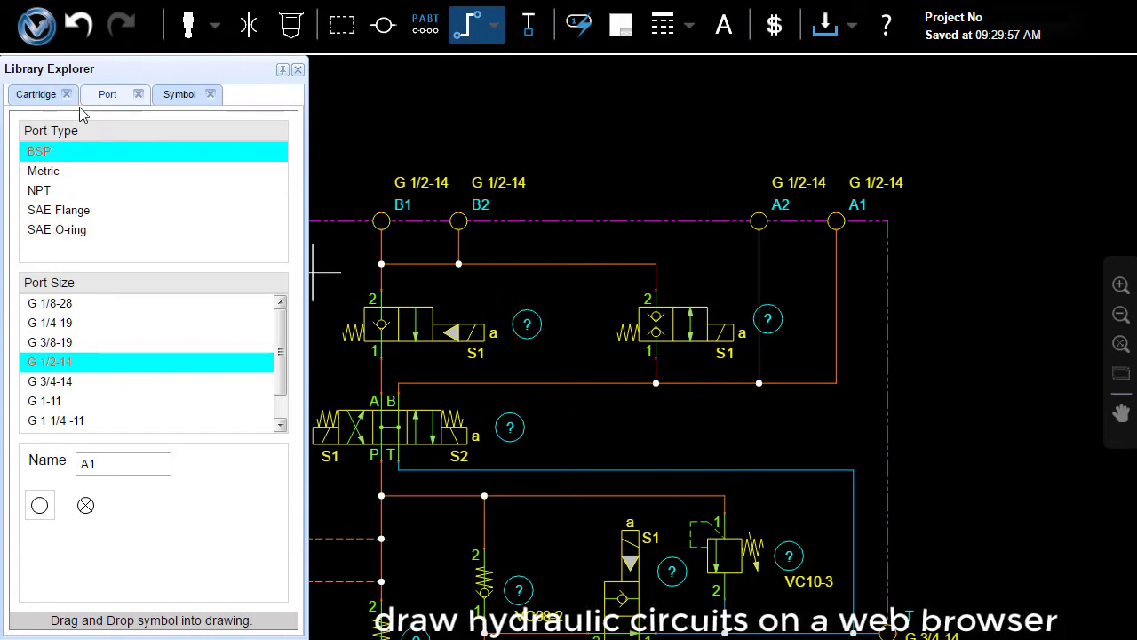
# Browse the cartridge library to the Pressure Control > Relief models.
pyautogui.click(37, 95)
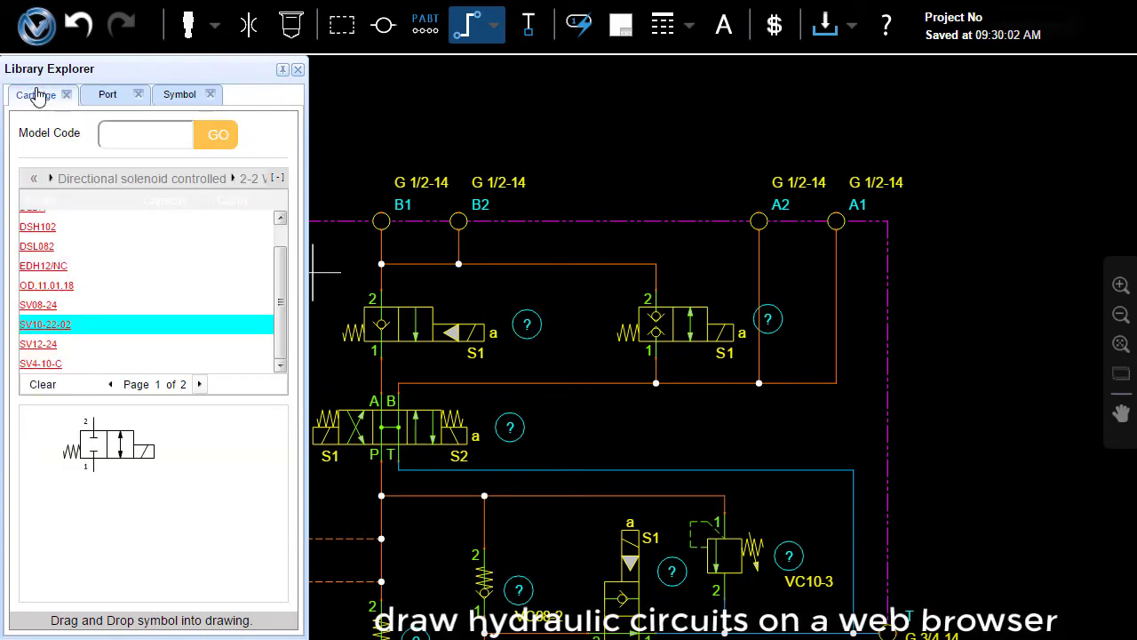
pyautogui.click(35, 181)
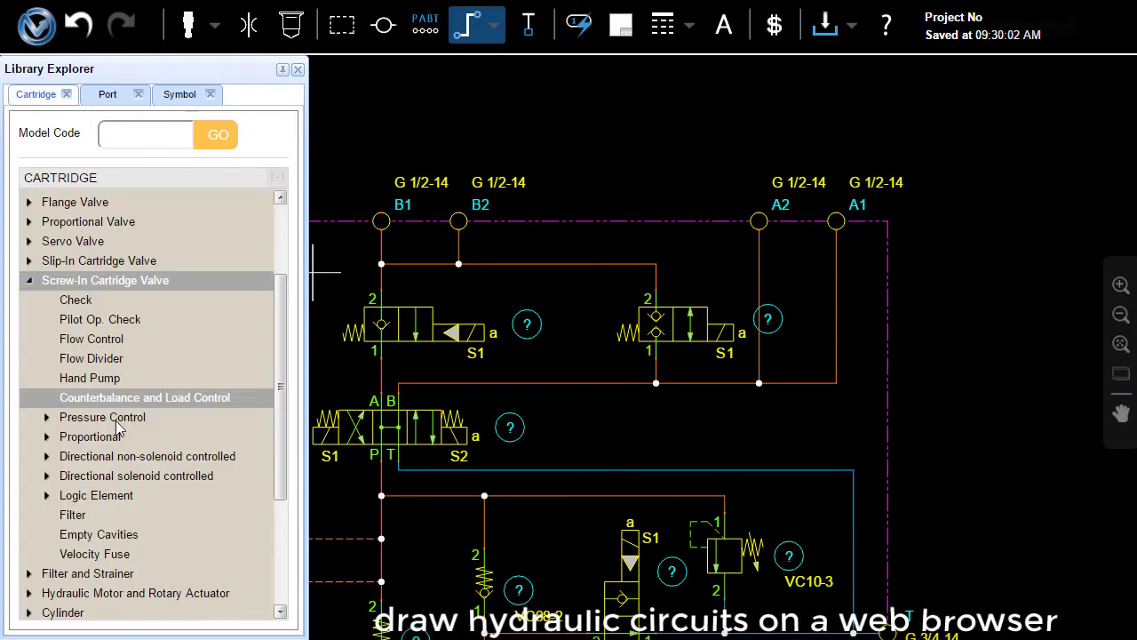
pyautogui.click(47, 417)
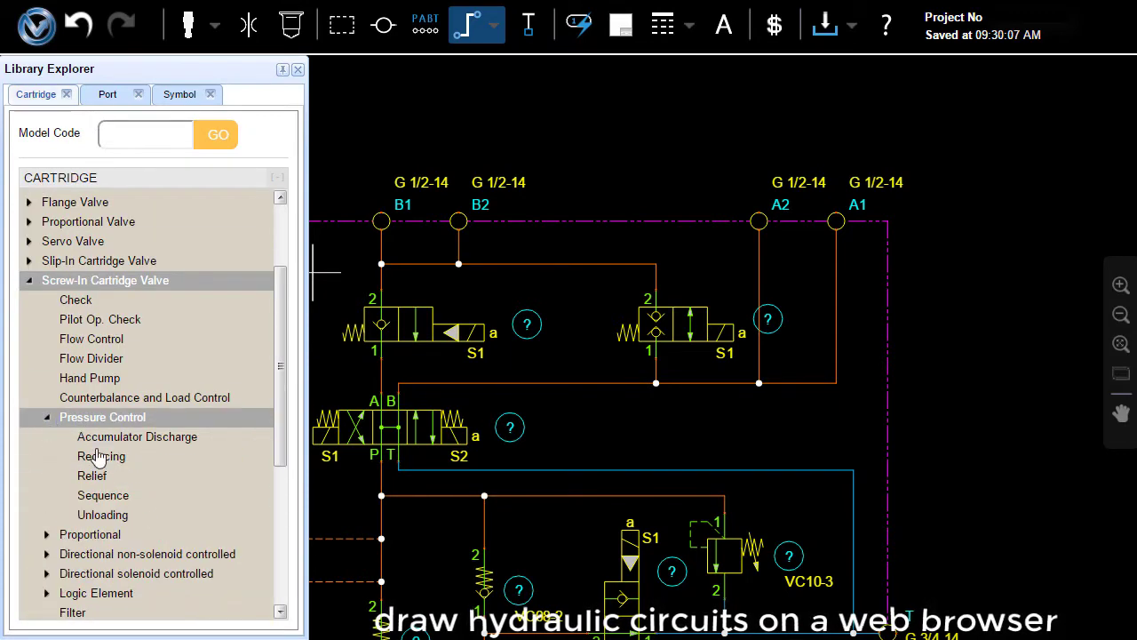
pyautogui.click(94, 476)
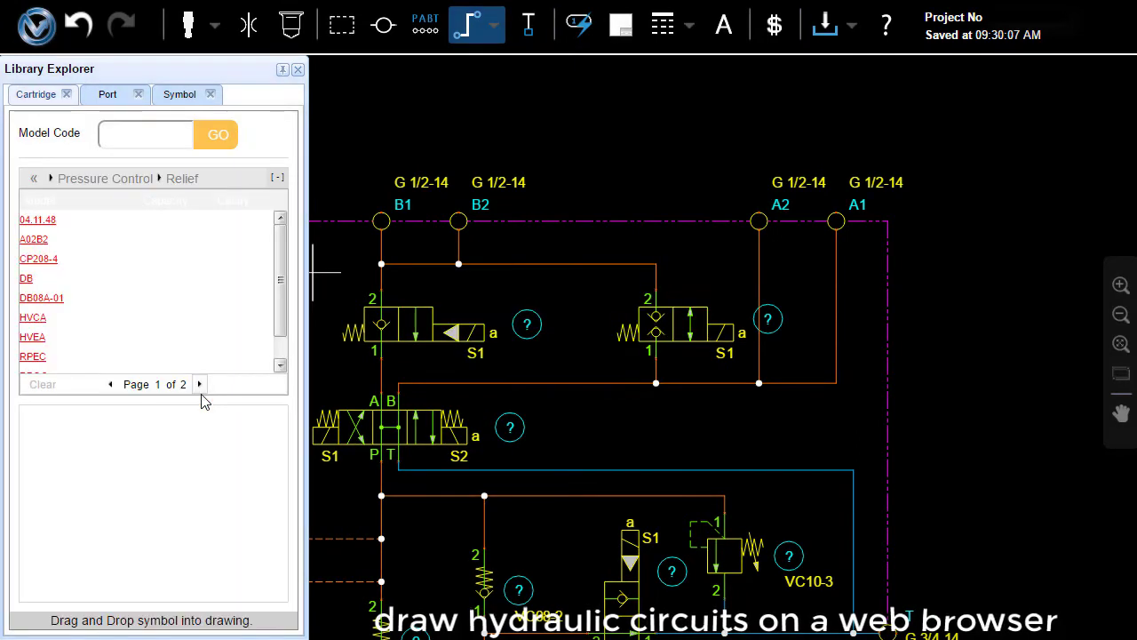
pyautogui.click(240, 219)
# Place the RV10-10 relief valve from page 2 between the upper valves.
pyautogui.scroll(-1, 280, 276)
pyautogui.scroll(-1, 281, 275)
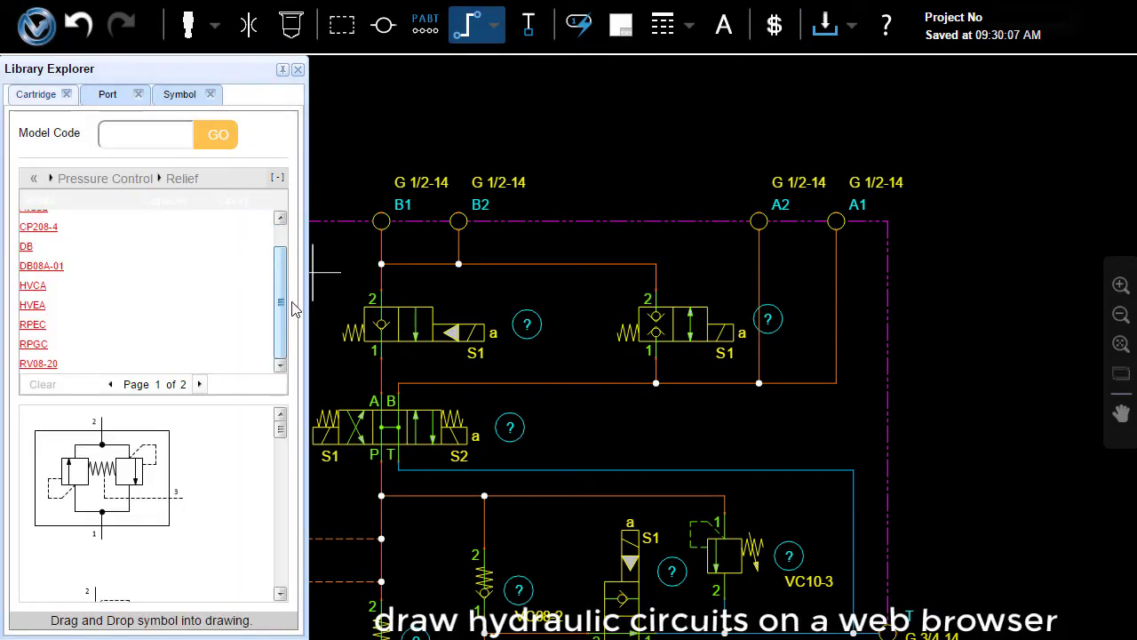
pyautogui.click(197, 385)
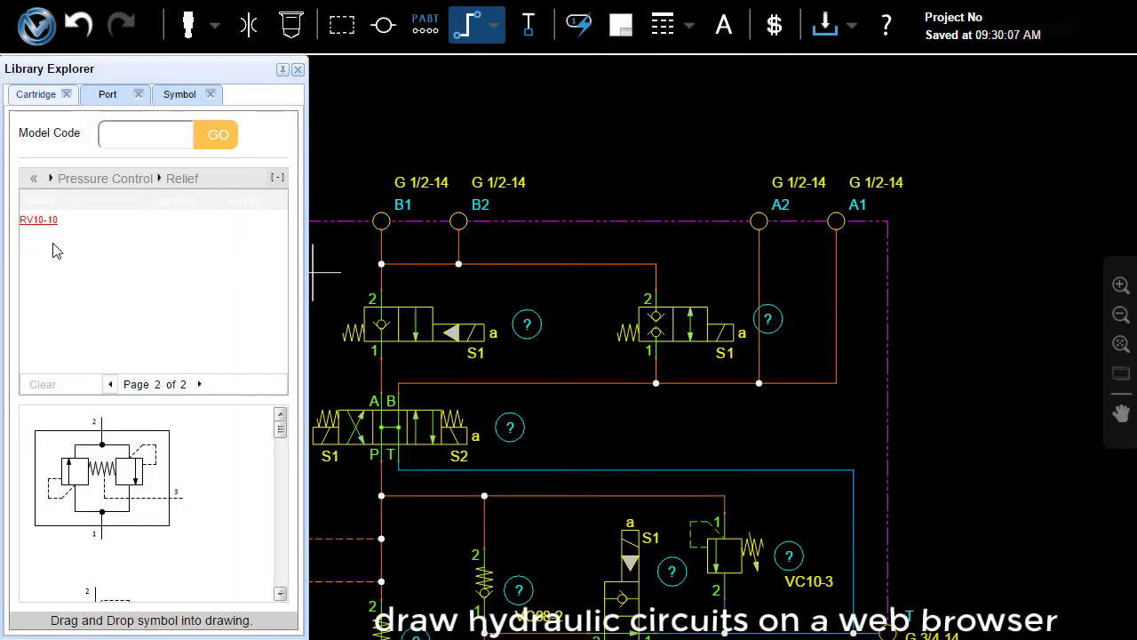
pyautogui.click(125, 220)
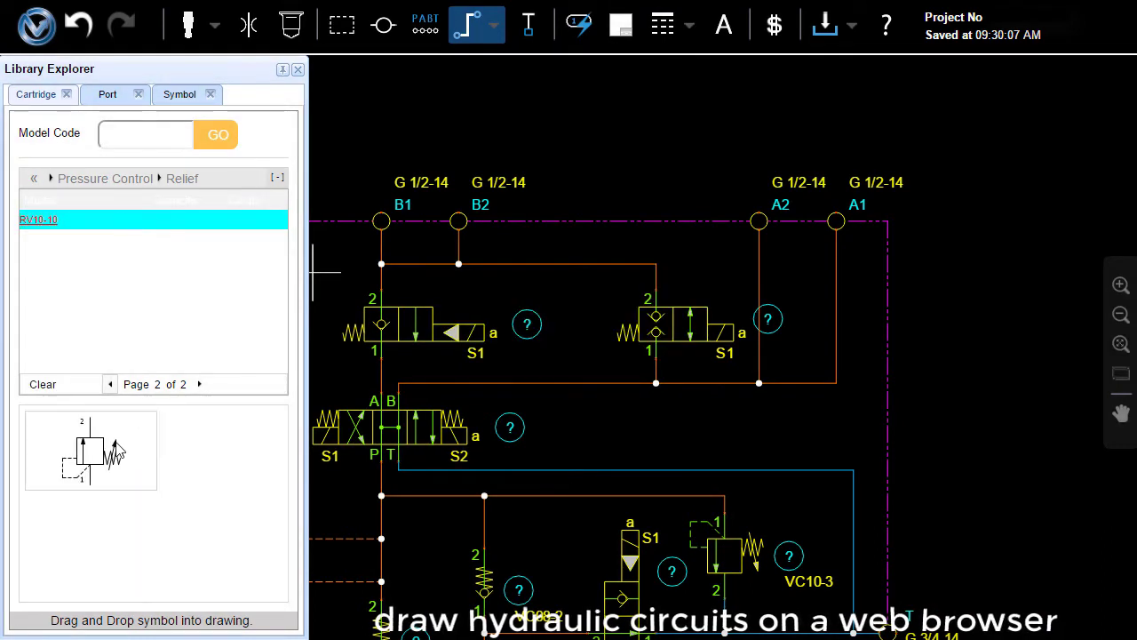
pyautogui.moveTo(89, 460); pyautogui.dragTo(595, 437)
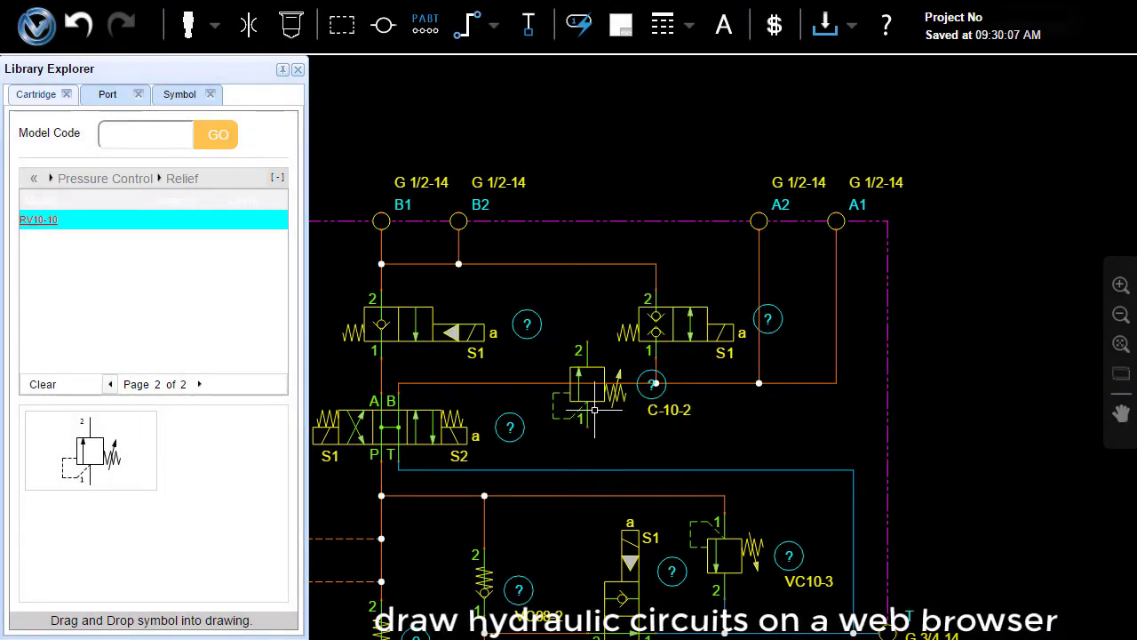
# Flip the relief valve vertically so port 2 faces down, and lower it.
pyautogui.click(594, 410)
pyautogui.rightClick(594, 410)
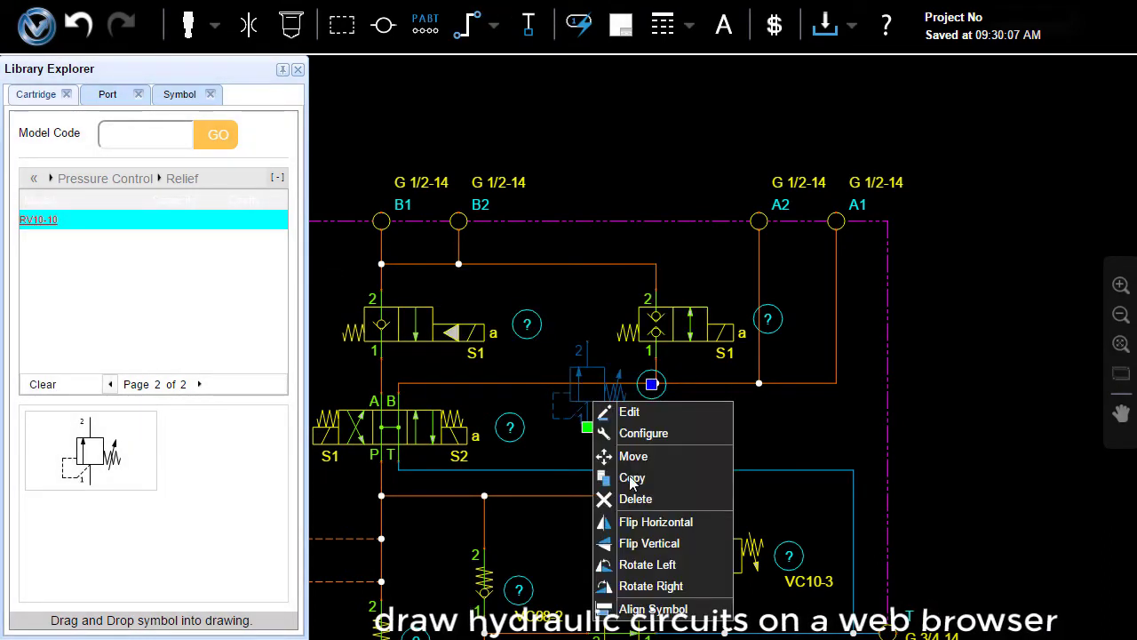
pyautogui.click(647, 541)
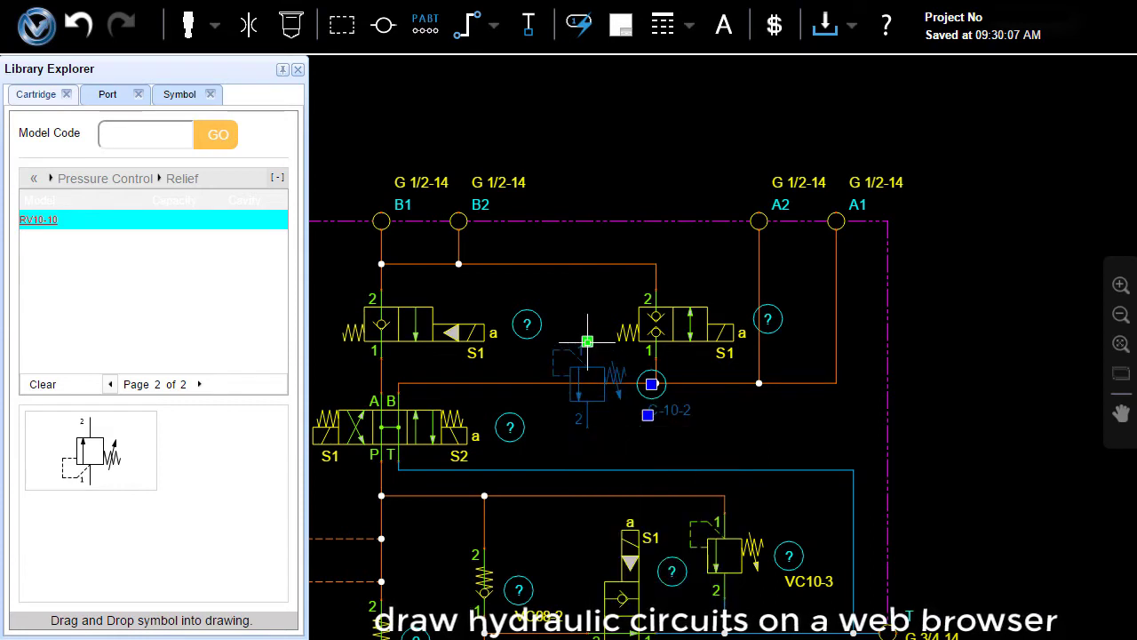
pyautogui.moveTo(588, 342)
pyautogui.mouseDown()
pyautogui.moveTo(578, 385)
pyautogui.moveTo(579, 373)
pyautogui.mouseUp()
# Connect the relief valve's port 2 to the blue tank line with a tank line.
pyautogui.click(493, 27)
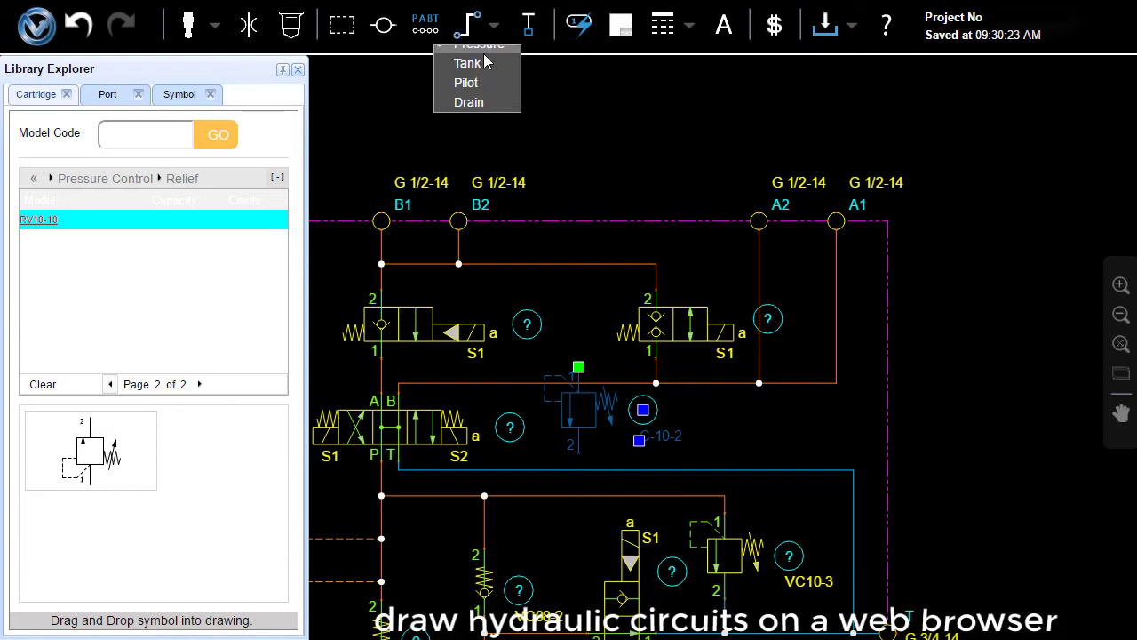
pyautogui.click(478, 74)
pyautogui.click(572, 468)
pyautogui.click(578, 471)
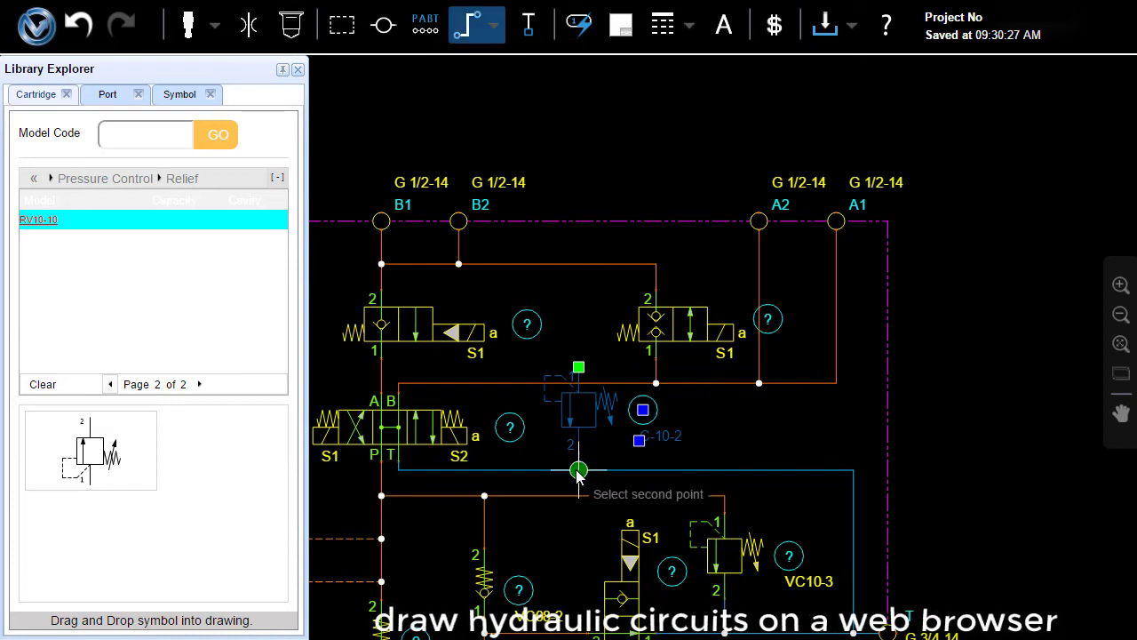
pyautogui.press('Escape')
# Move both upper S1 valves and the horizontal line beneath them up.
pyautogui.scroll(2, 682, 331)
pyautogui.click(663, 285)
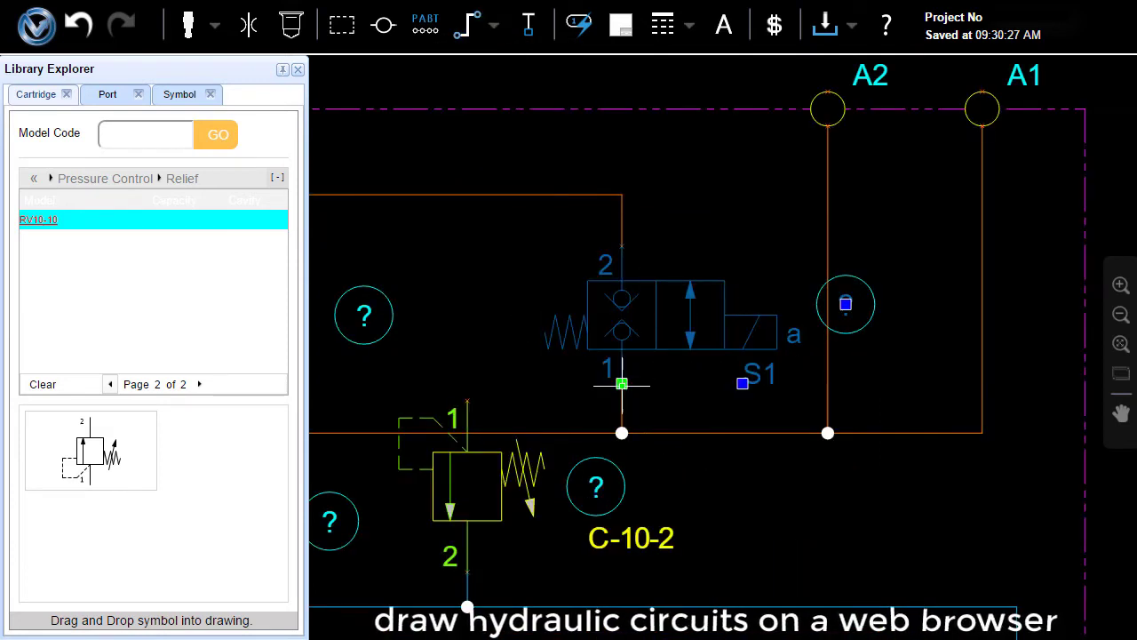
pyautogui.moveTo(622, 384); pyautogui.dragTo(622, 350)
pyautogui.click(741, 370)
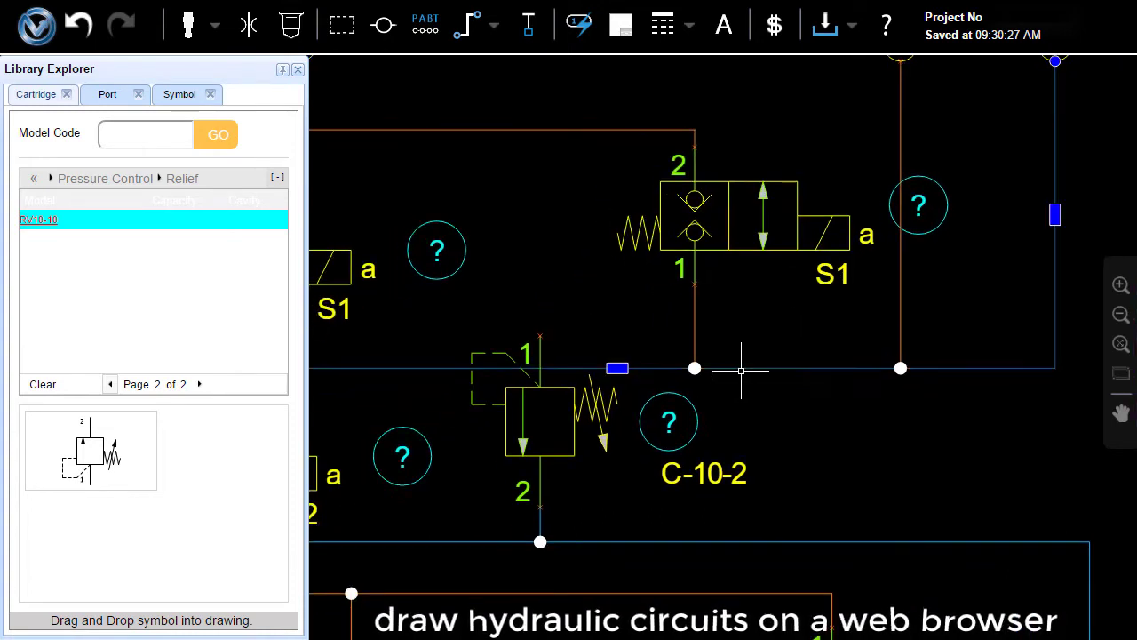
pyautogui.moveTo(616, 367)
pyautogui.mouseDown()
pyautogui.moveTo(617, 302)
pyautogui.moveTo(685, 348)
pyautogui.mouseUp()
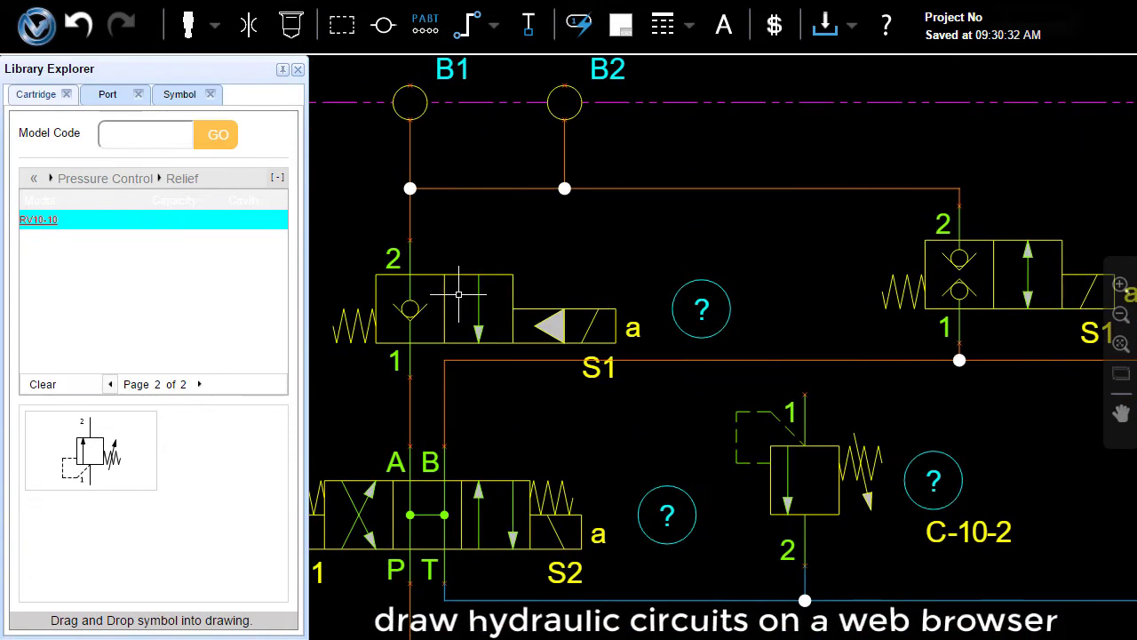
pyautogui.click(442, 274)
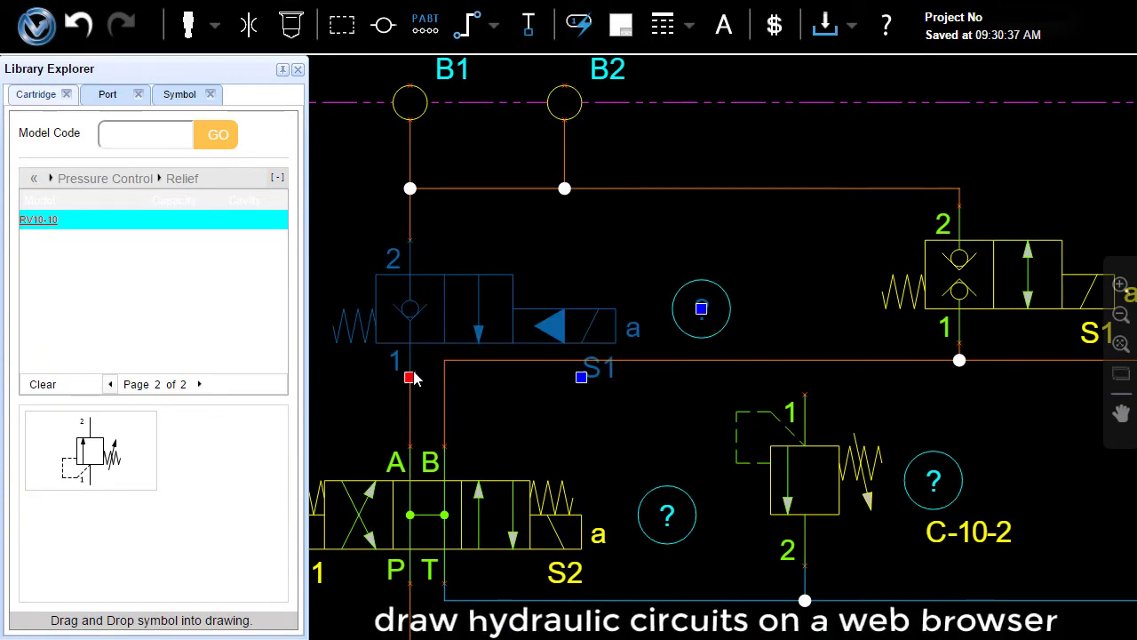
pyautogui.moveTo(414, 378); pyautogui.dragTo(418, 343)
# Pipe the relief valve's port 1 up to the orange pressure line.
pyautogui.moveTo(761, 337); pyautogui.dragTo(553, 348)
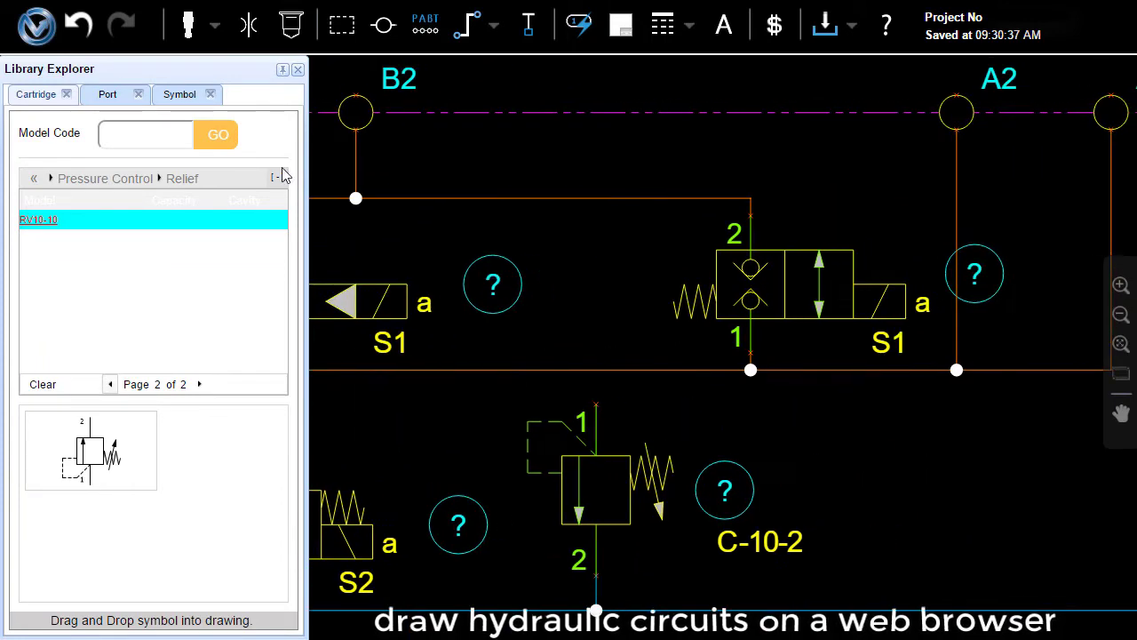
pyautogui.click(492, 28)
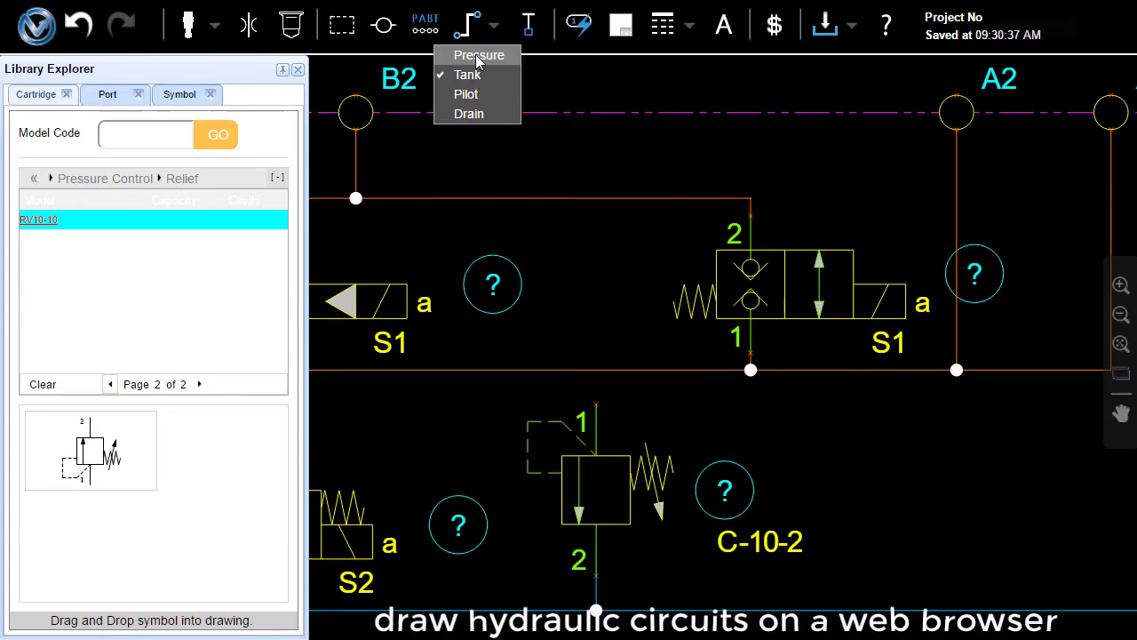
pyautogui.click(478, 56)
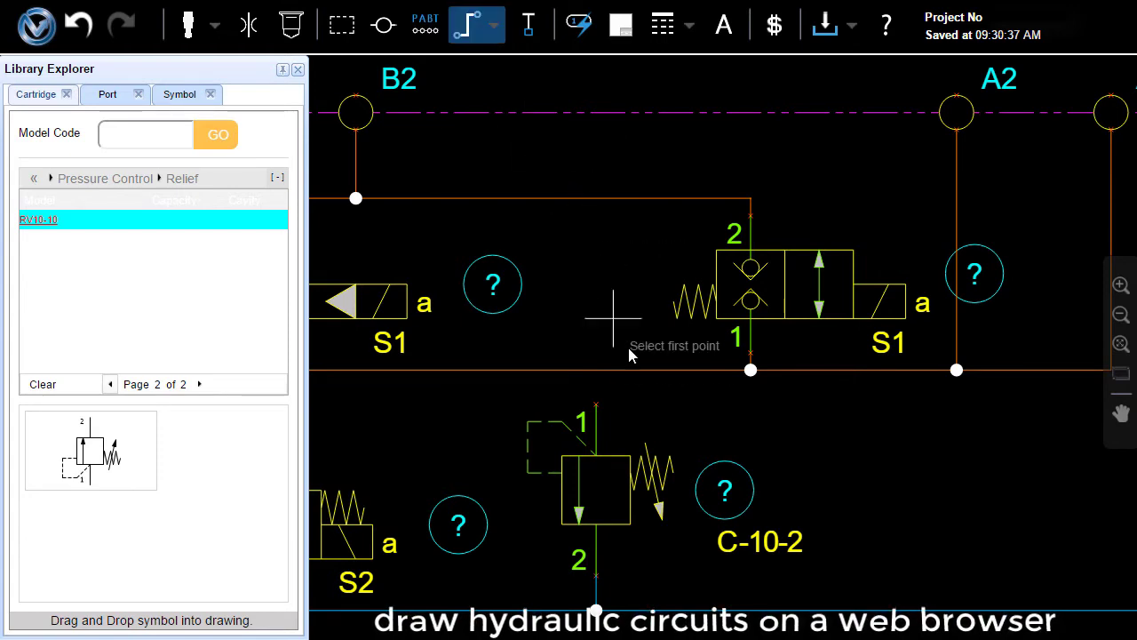
pyautogui.click(595, 404)
pyautogui.click(596, 197)
pyautogui.scroll(-3, 596, 197)
pyautogui.press('Escape')
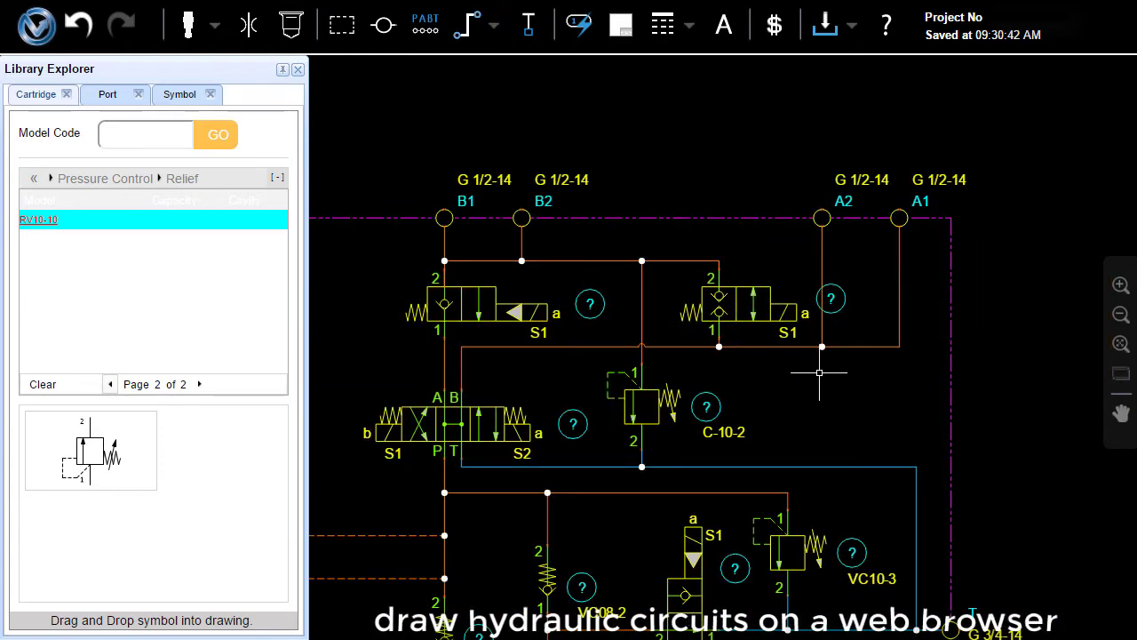
# Reassign item IDs so the valves are numbered 1A, 1B and 2–7.
pyautogui.click(749, 298)
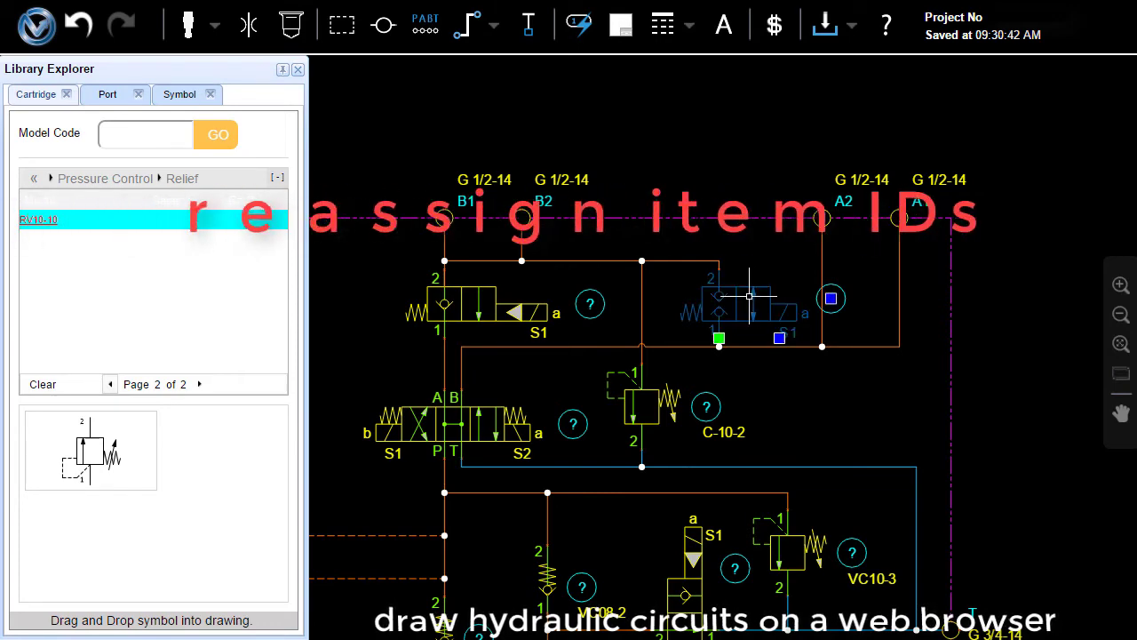
pyautogui.click(830, 298)
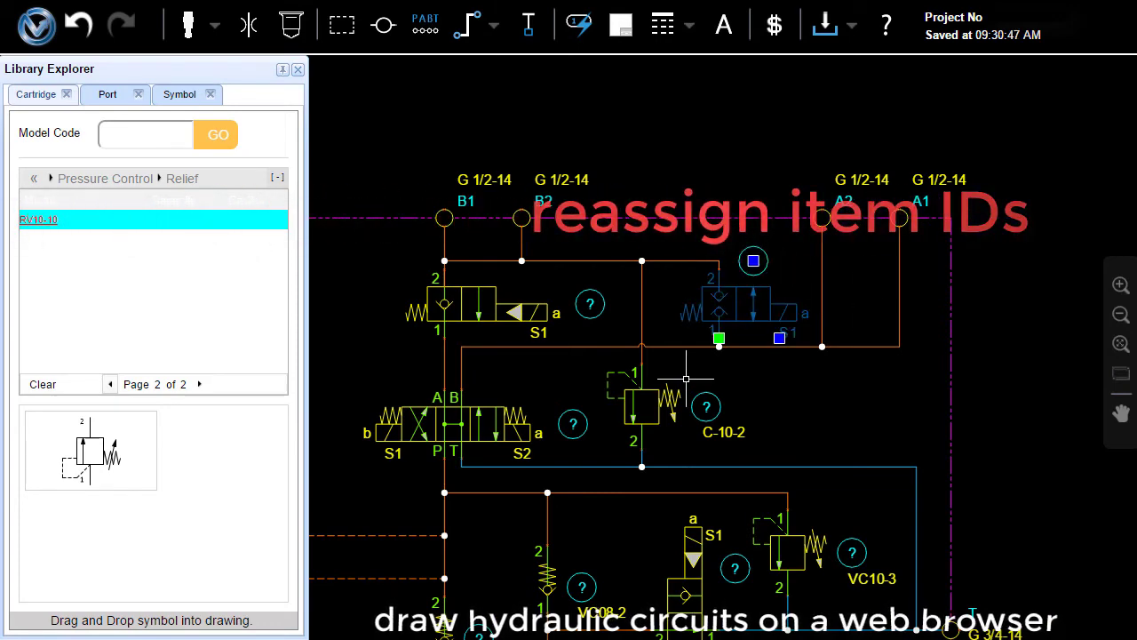
pyautogui.moveTo(791, 320); pyautogui.dragTo(863, 182)
pyautogui.click(578, 27)
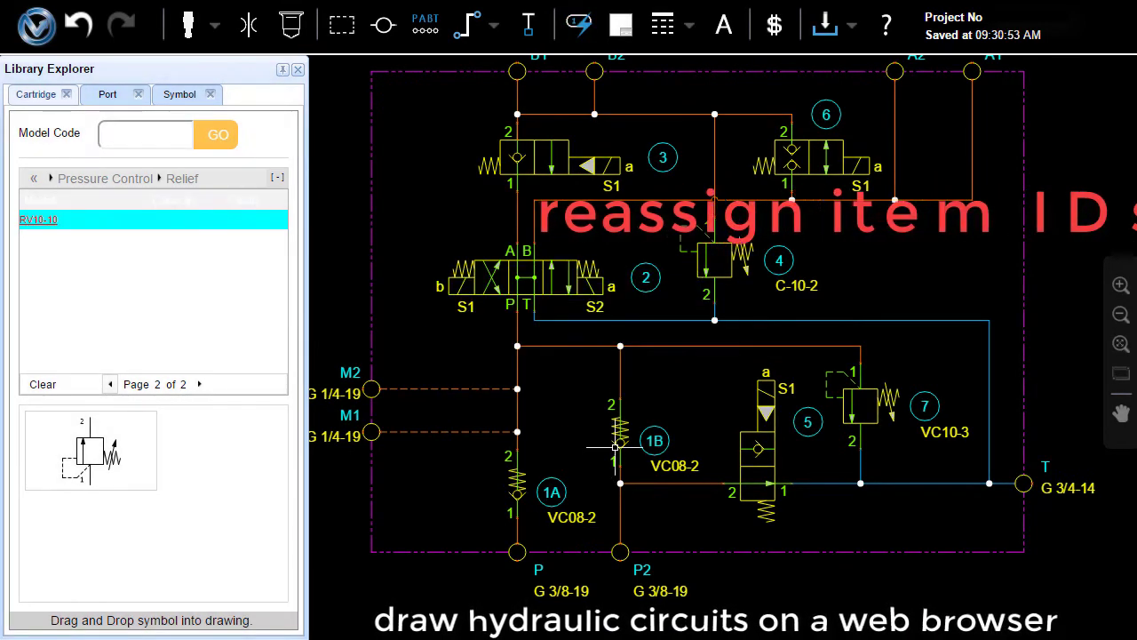
pyautogui.moveTo(715, 373); pyautogui.dragTo(712, 446)
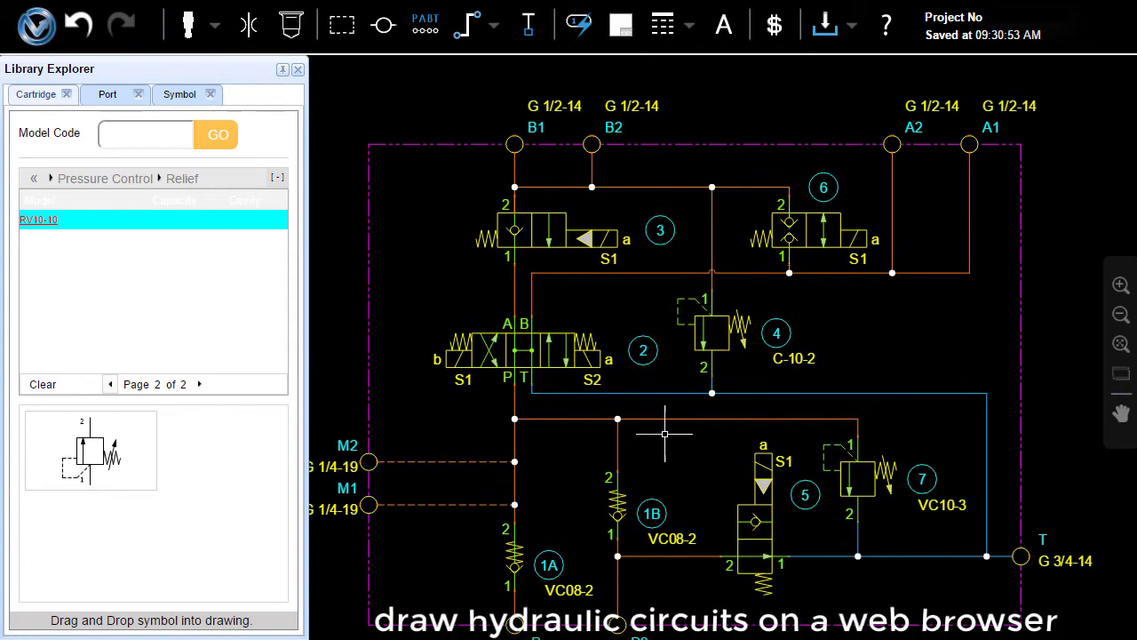
# Drag the manifold border's left edge inward toward the circuit.
pyautogui.click(369, 316)
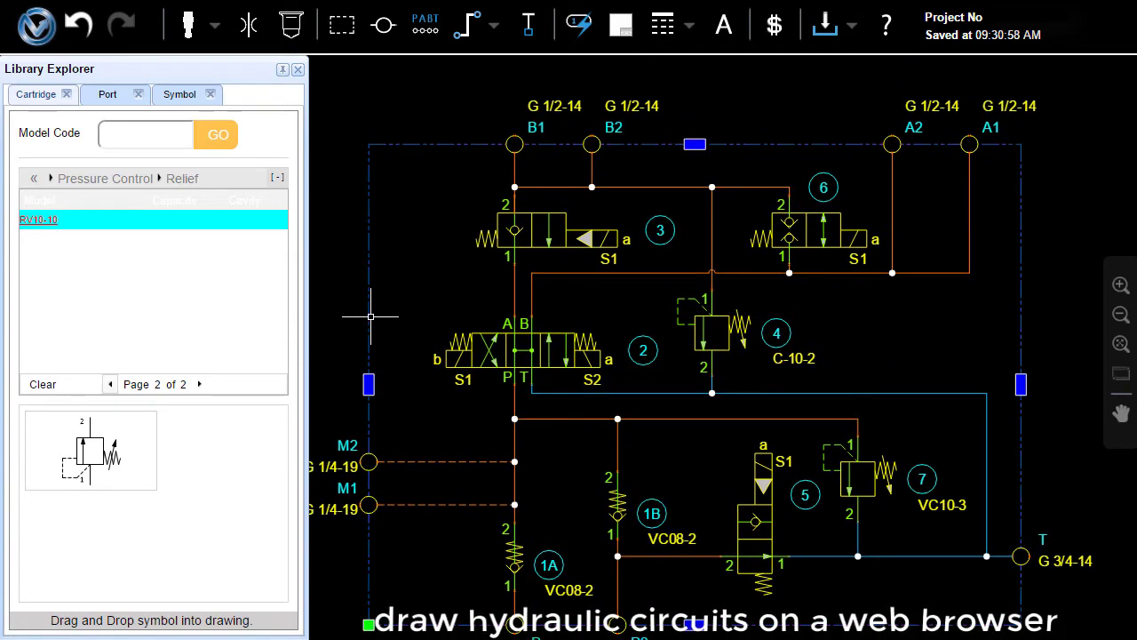
pyautogui.moveTo(367, 384); pyautogui.dragTo(420, 384)
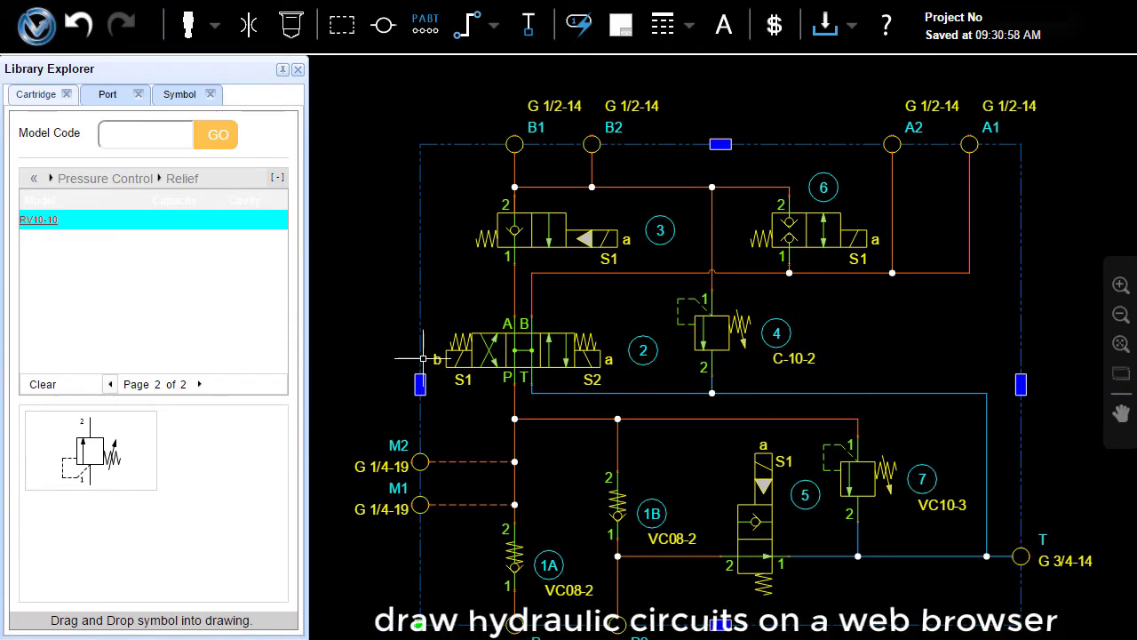
pyautogui.click(649, 315)
pyautogui.moveTo(723, 307); pyautogui.dragTo(704, 291)
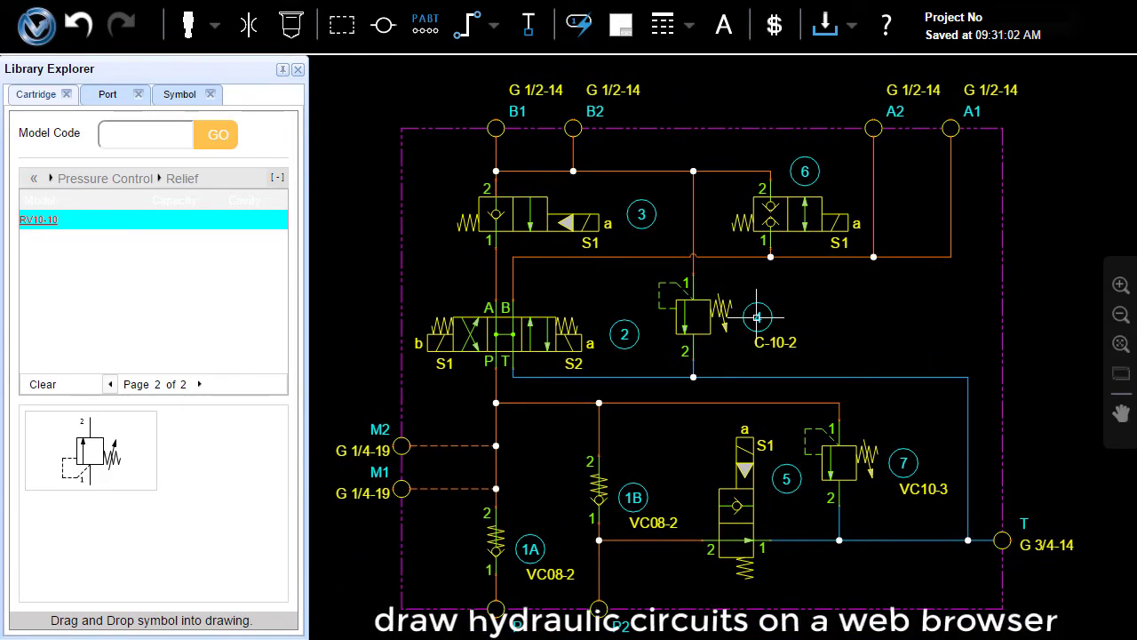
pyautogui.scroll(-3, 757, 316)
pyautogui.moveTo(879, 311); pyautogui.dragTo(794, 295)
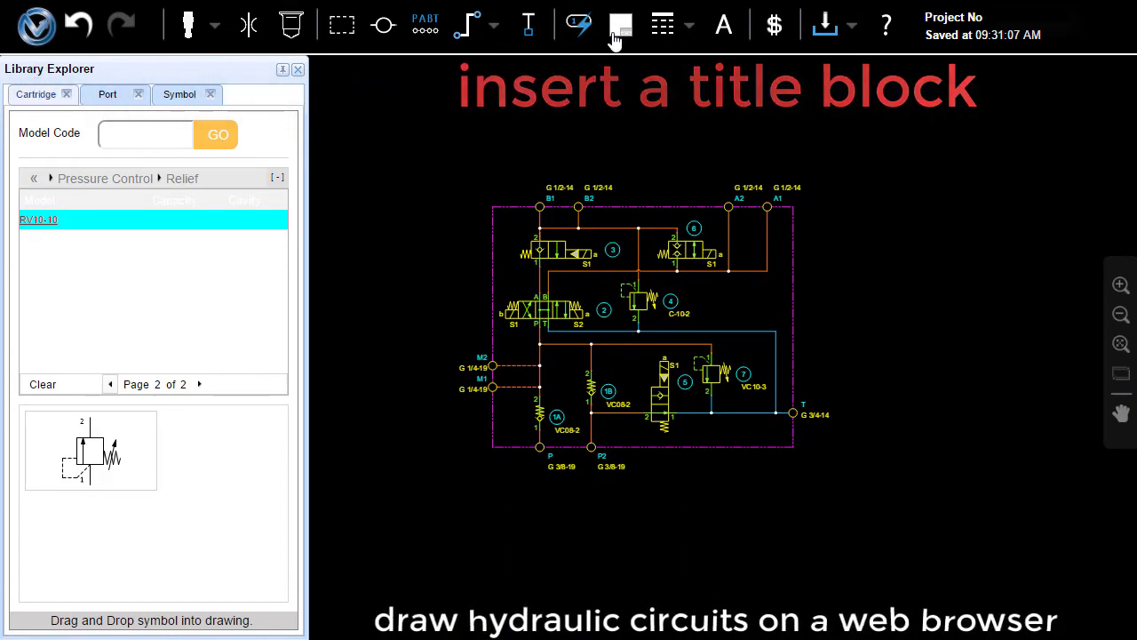
# Add a drawing sheet border with sheet size A.
pyautogui.click(619, 27)
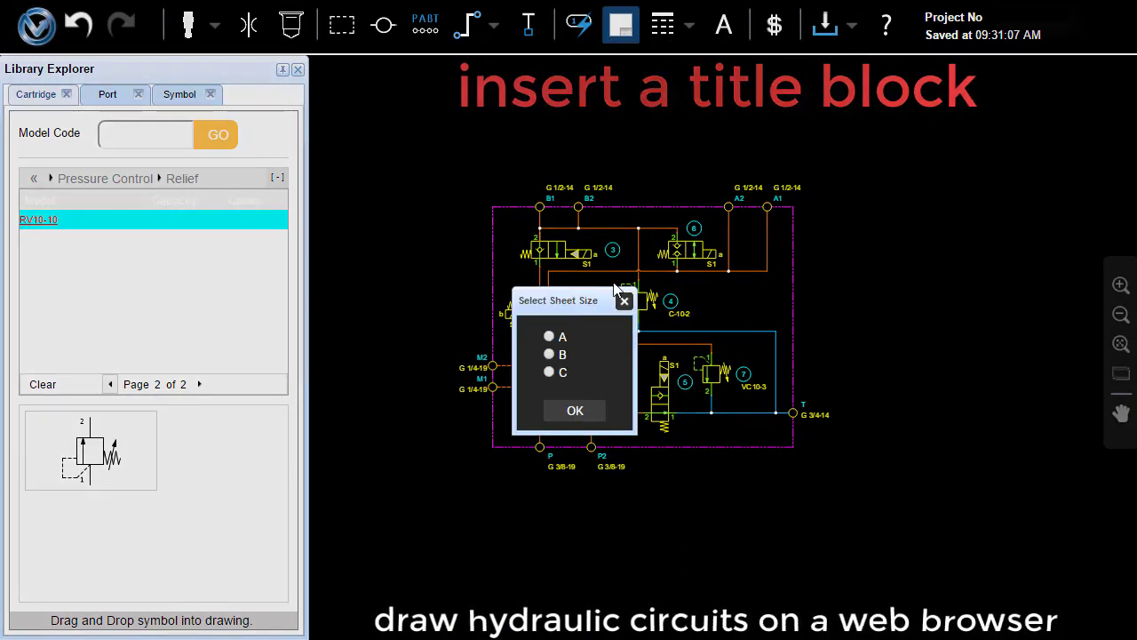
pyautogui.click(573, 409)
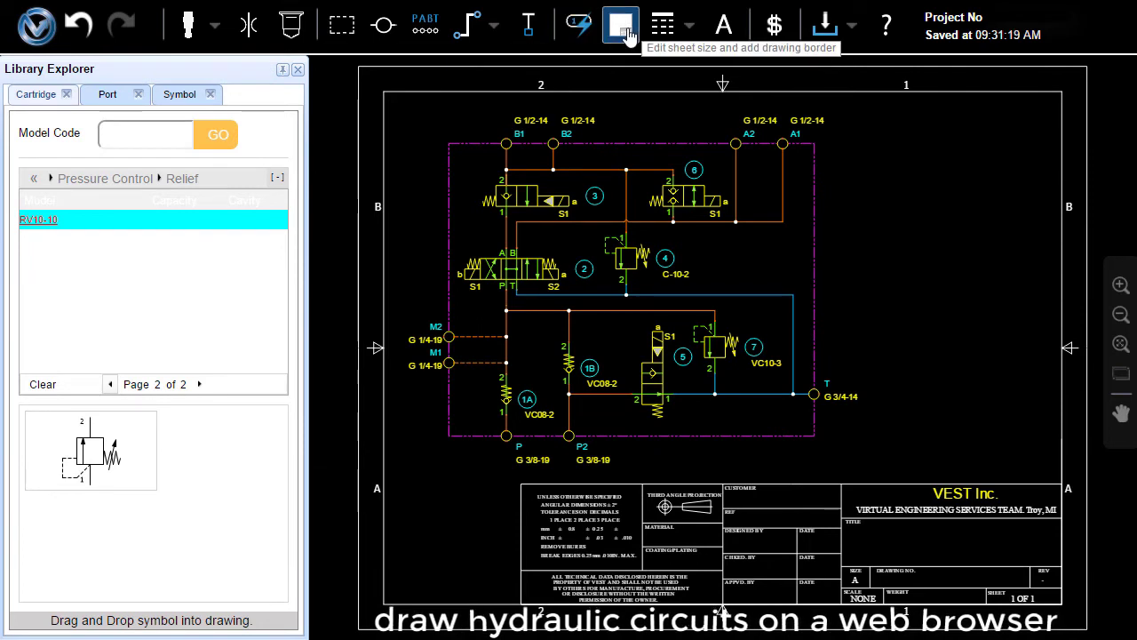
pyautogui.click(625, 32)
pyautogui.click(573, 409)
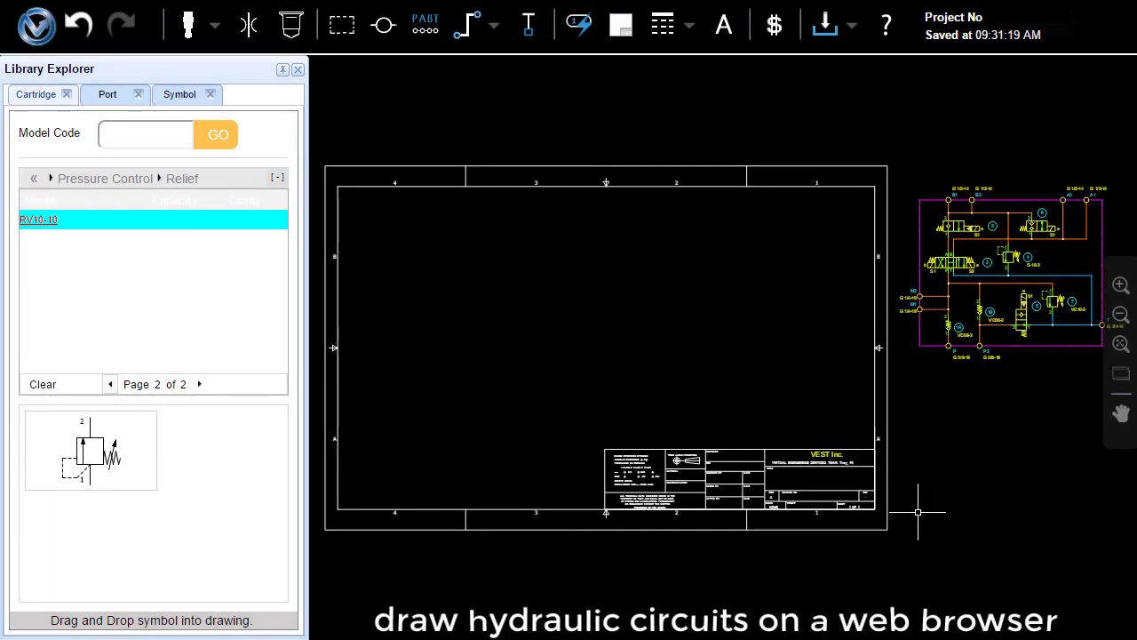
# Select the sheet border and grab its corner to reposition it.
pyautogui.click(887, 507)
pyautogui.click(875, 509)
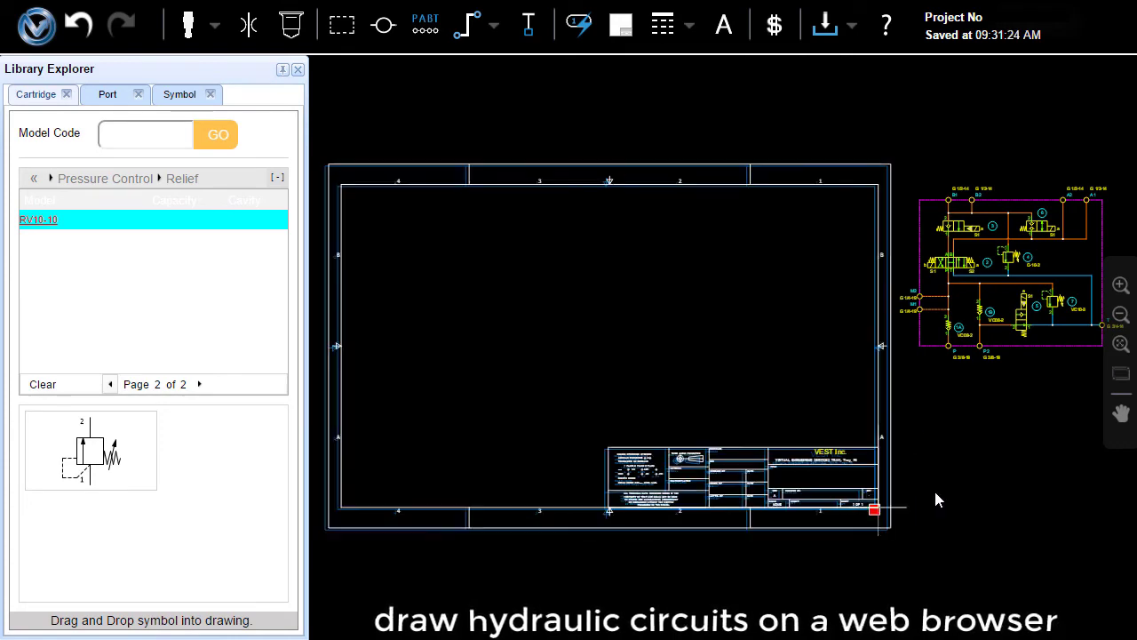
pyautogui.scroll(3, 936, 498)
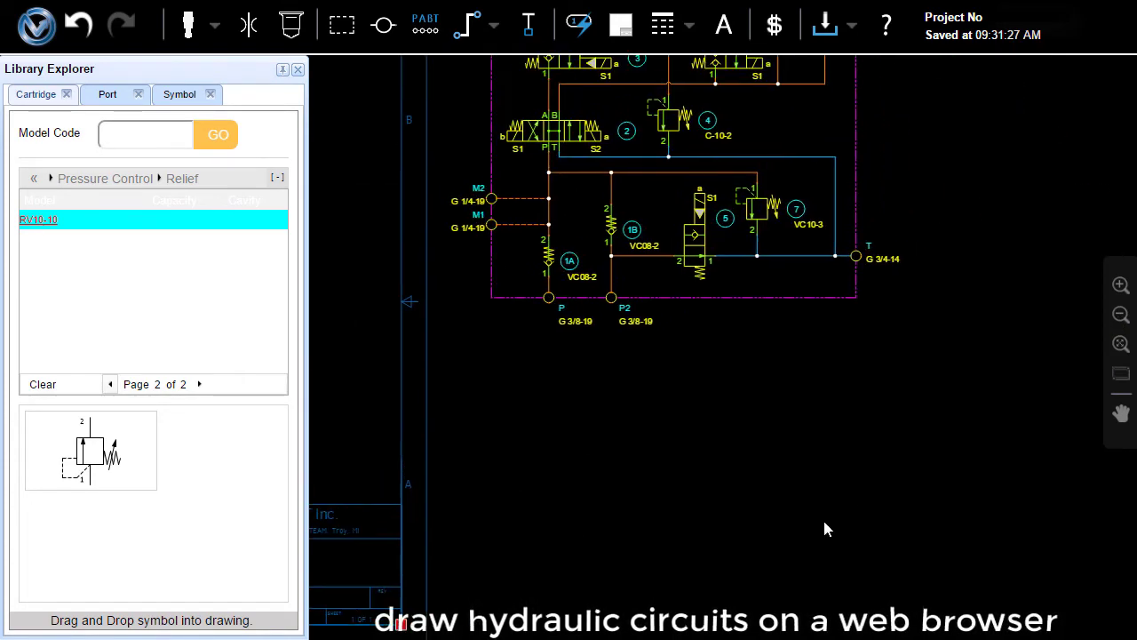
pyautogui.scroll(-3, 1002, 492)
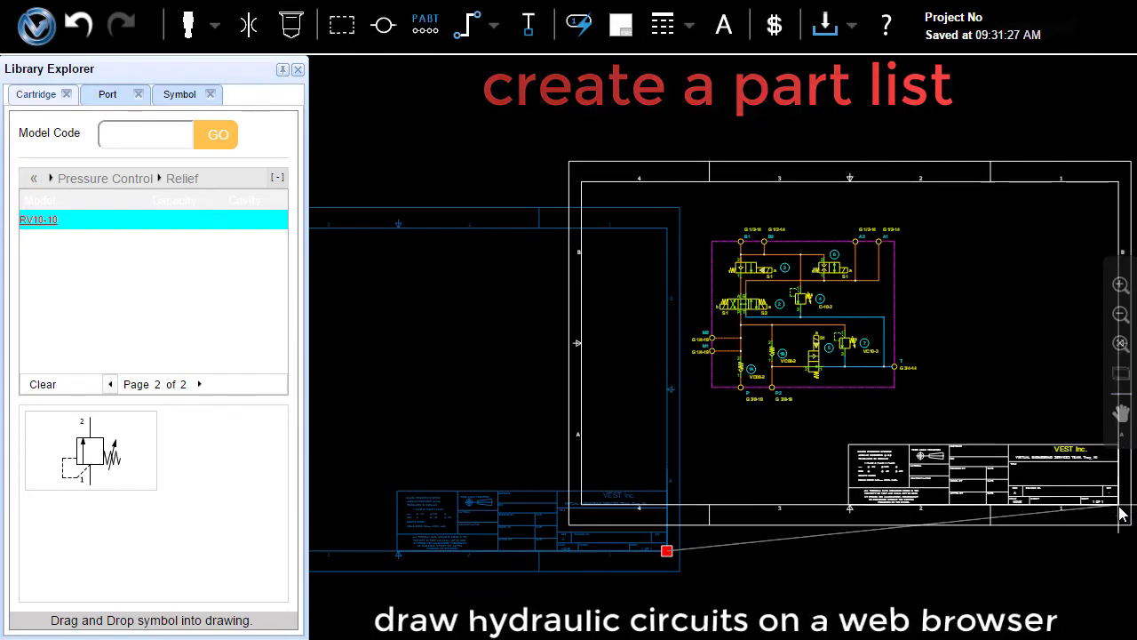
# Drop the sheet border and title block around the circuit and insert a parts list.
pyautogui.click(1122, 524)
pyautogui.moveTo(998, 399); pyautogui.dragTo(629, 399, button='middle')
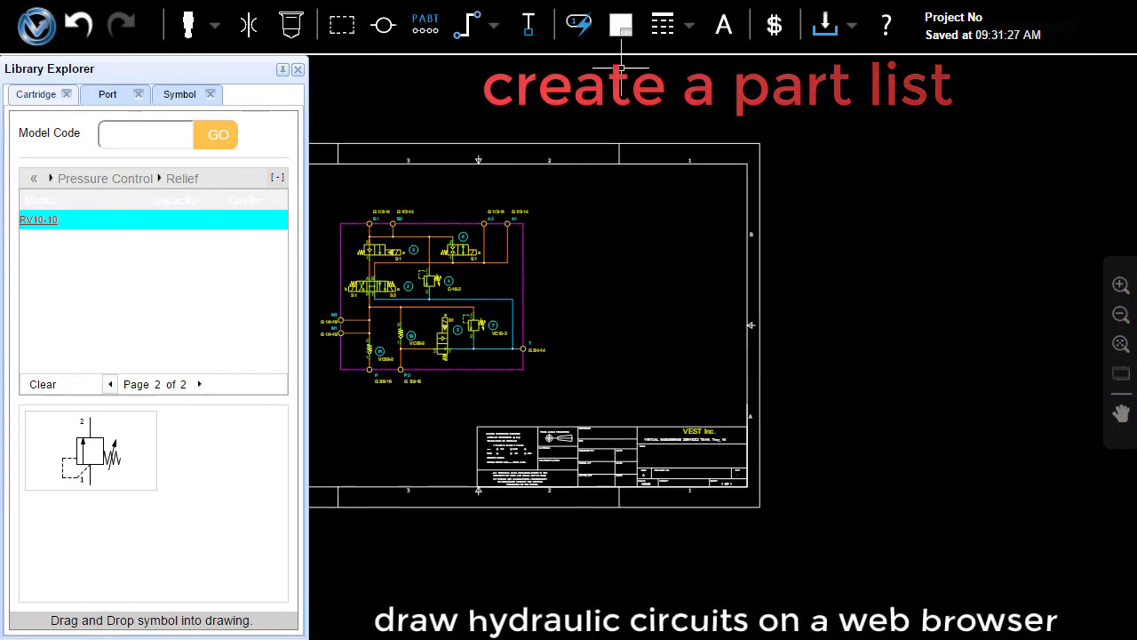
pyautogui.click(662, 40)
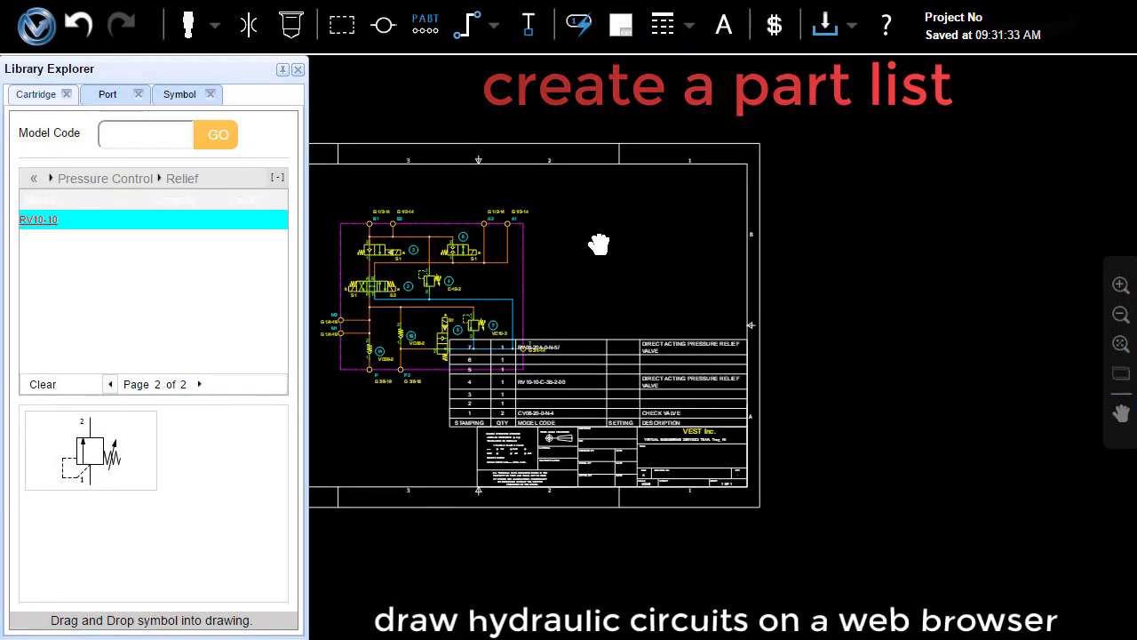
# Reposition the sheet, title block and parts list table so the list sits above the title block.
pyautogui.moveTo(598, 244); pyautogui.dragTo(712, 255, button='middle')
pyautogui.moveTo(947, 546); pyautogui.dragTo(824, 426)
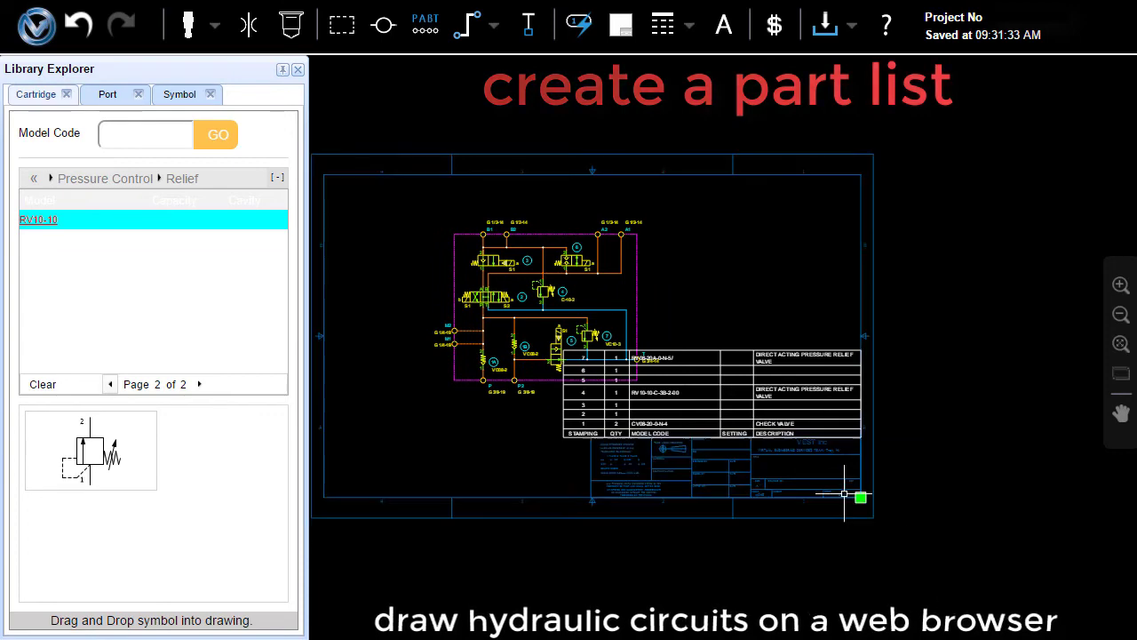
pyautogui.moveTo(868, 500); pyautogui.dragTo(947, 526)
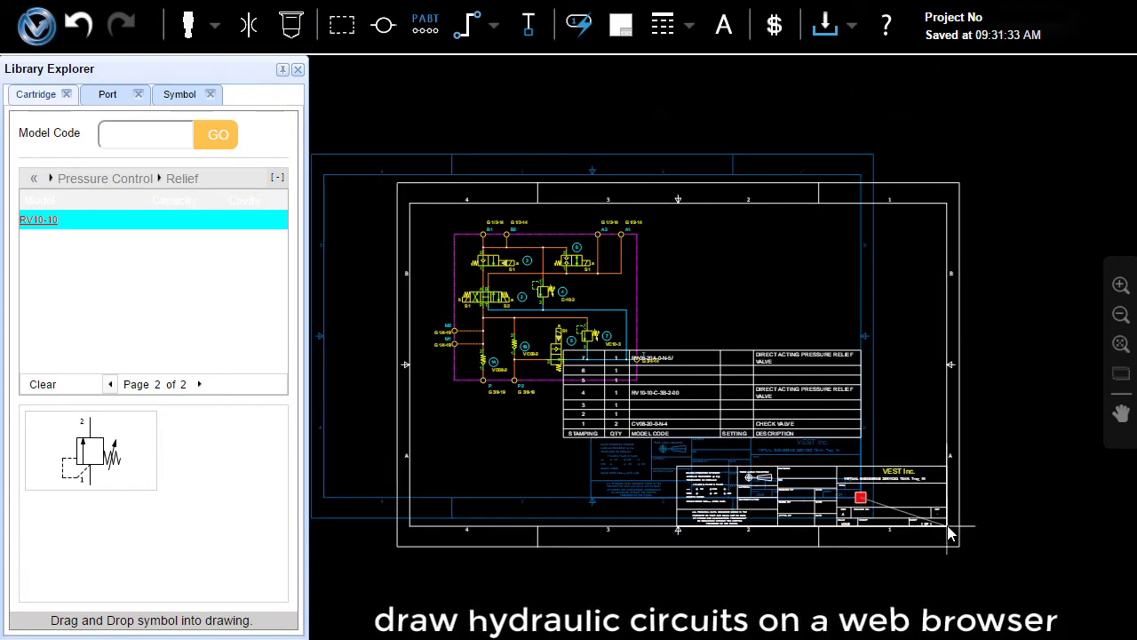
pyautogui.click(814, 401)
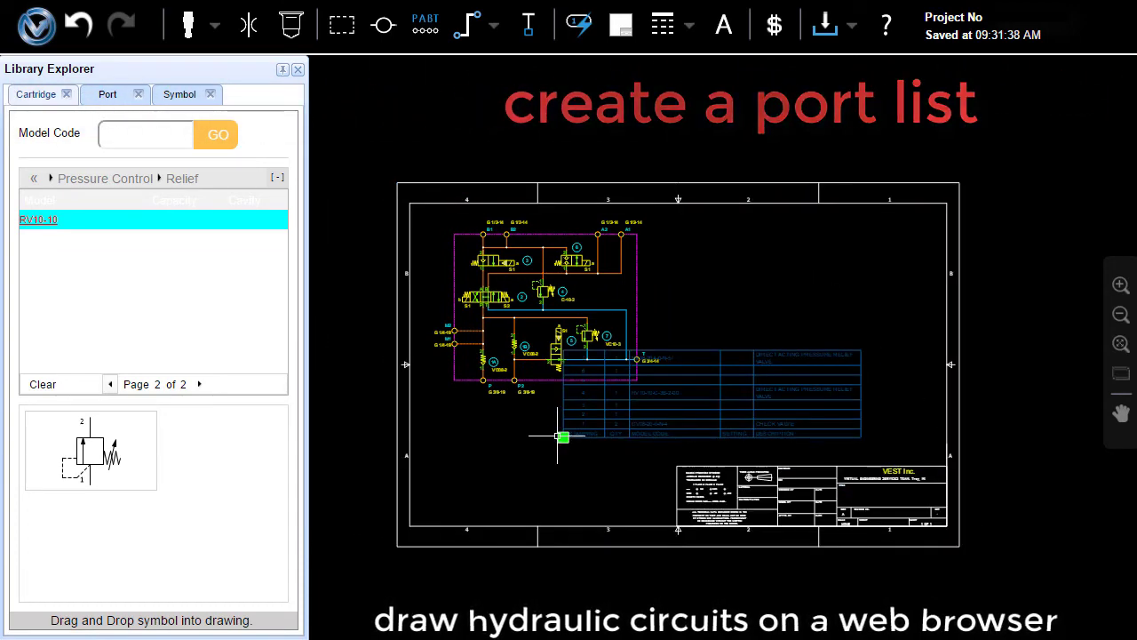
pyautogui.moveTo(561, 436); pyautogui.dragTo(648, 464)
# Add a port list giving each port's size in the sheet's upper right.
pyautogui.click(693, 32)
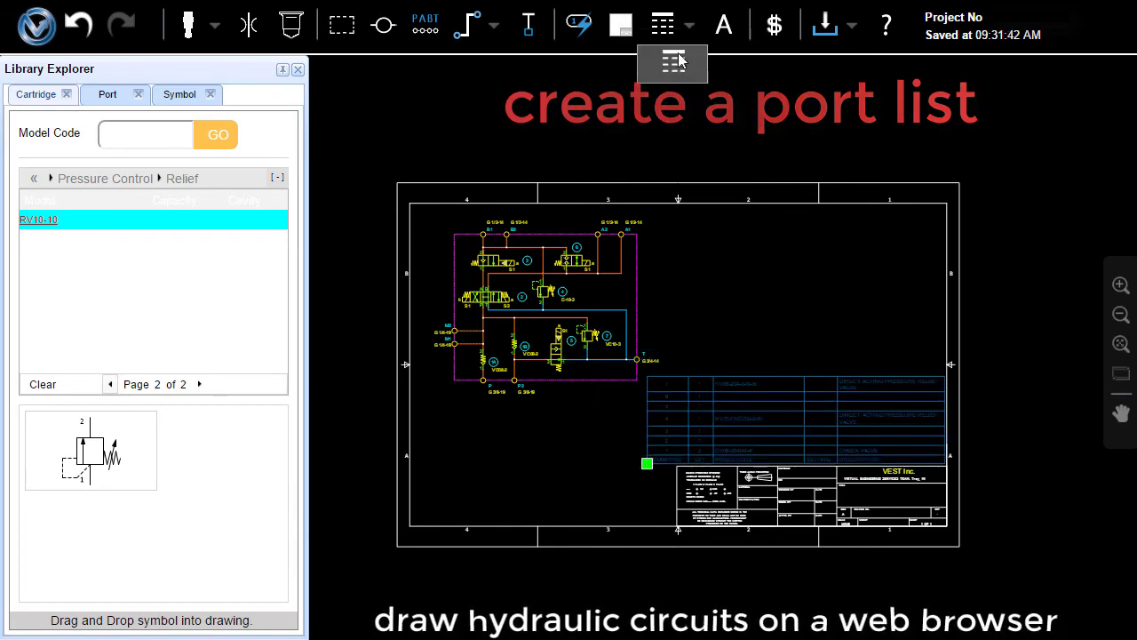
pyautogui.click(668, 73)
pyautogui.scroll(3, 762, 251)
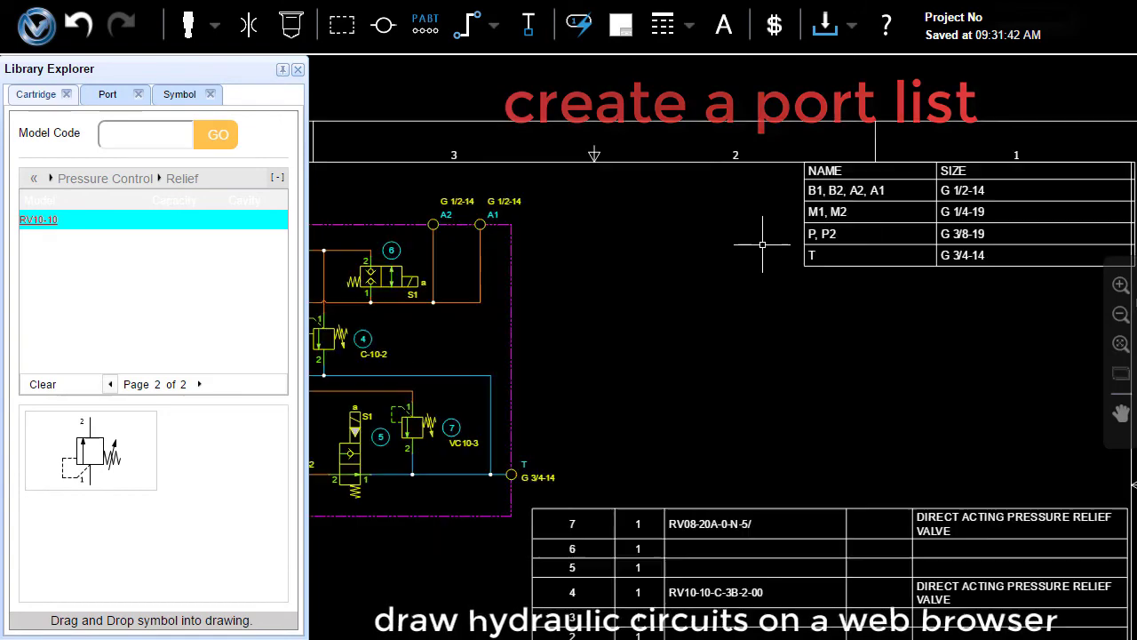
pyautogui.scroll(-1, 719, 293)
pyautogui.scroll(-4, 574, 363)
pyautogui.scroll(-1, 815, 313)
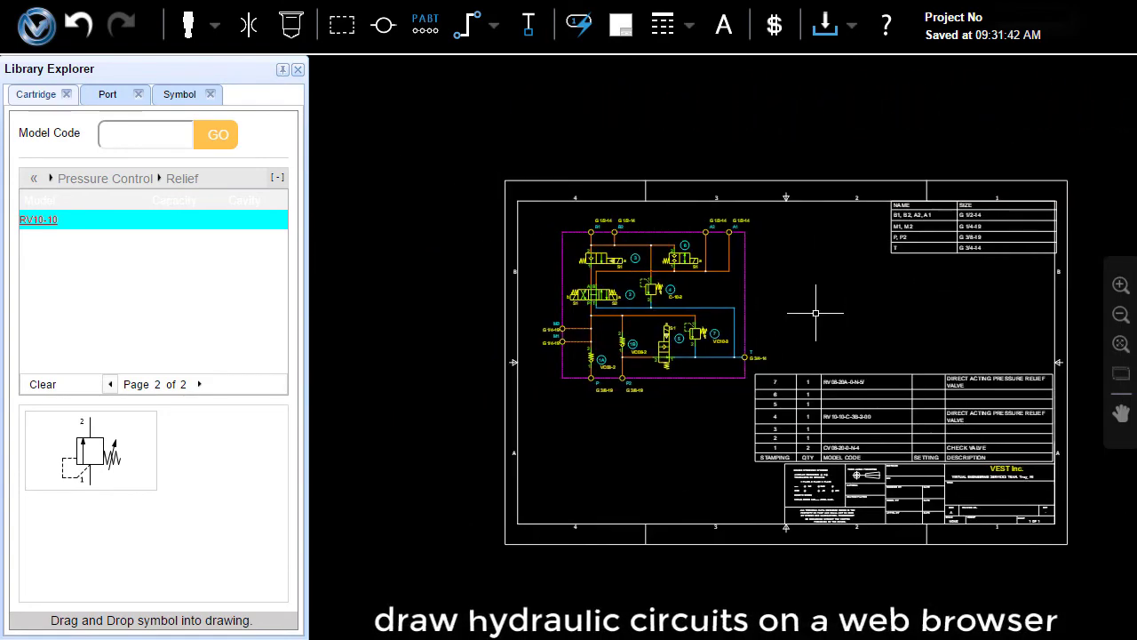
pyautogui.scroll(2, 777, 310)
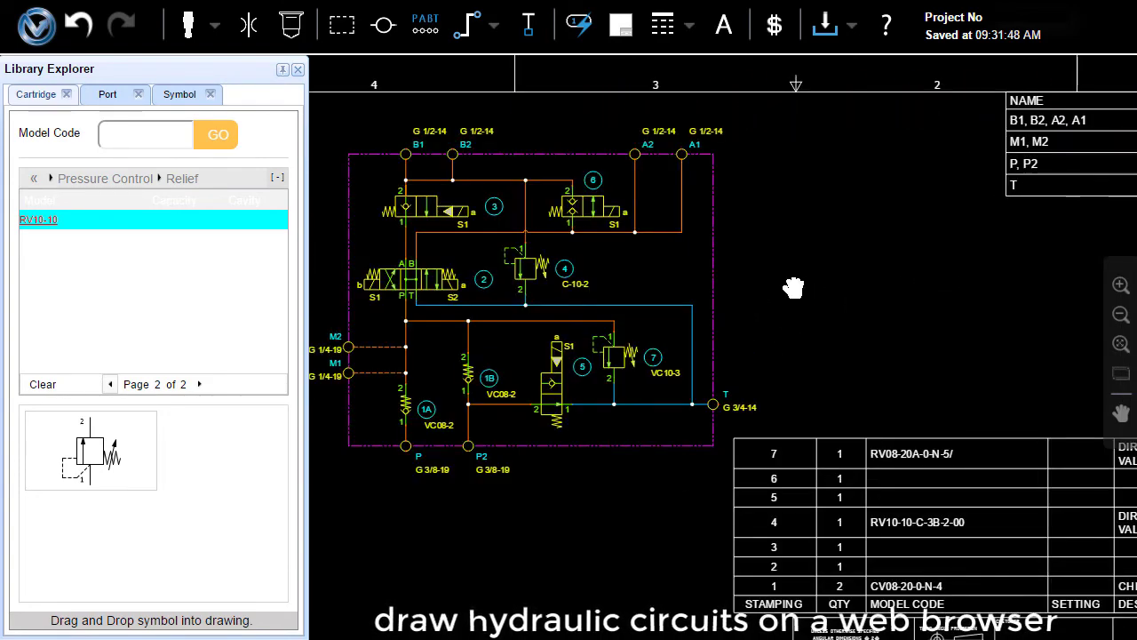
# Zoom to the whole sheet and download the drawing as BLANK.DWG.
pyautogui.click(1120, 348)
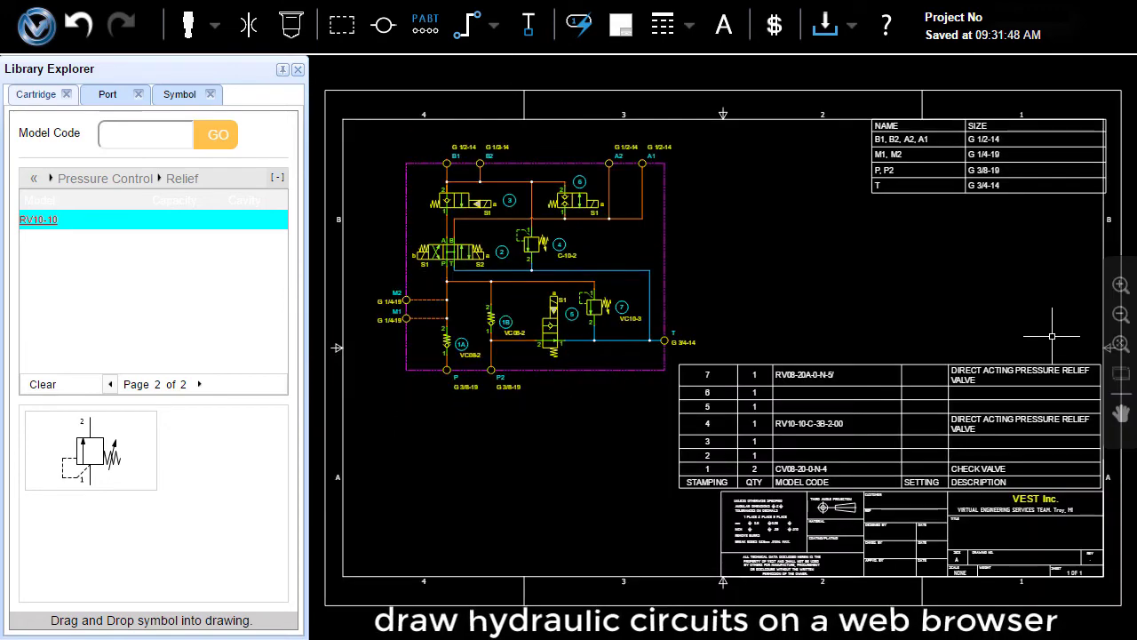
pyautogui.click(851, 27)
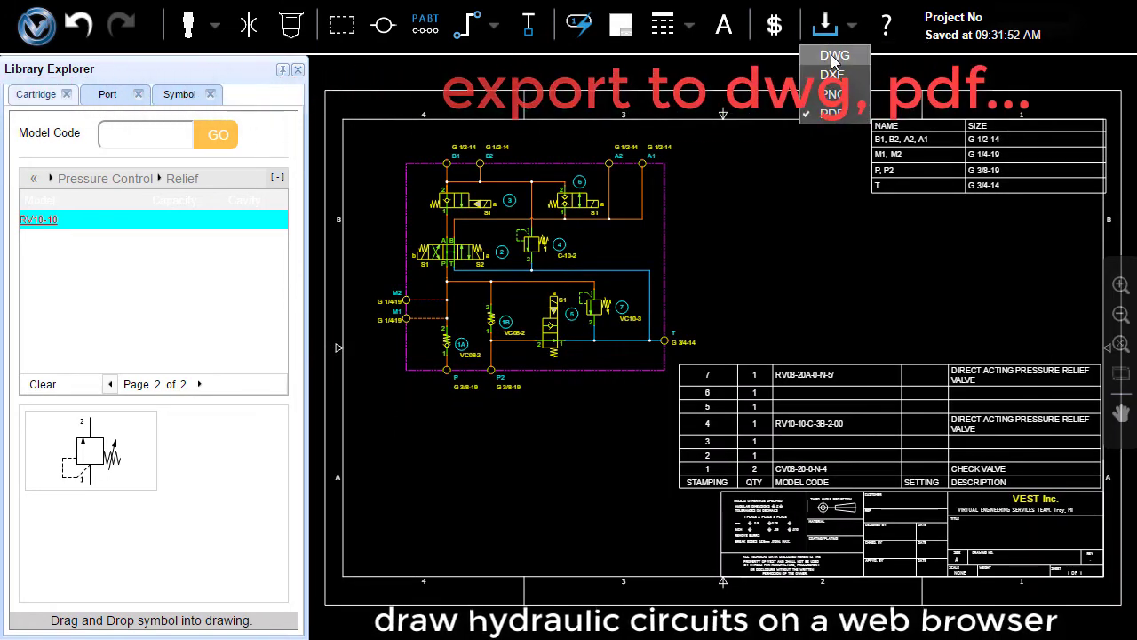
pyautogui.click(833, 57)
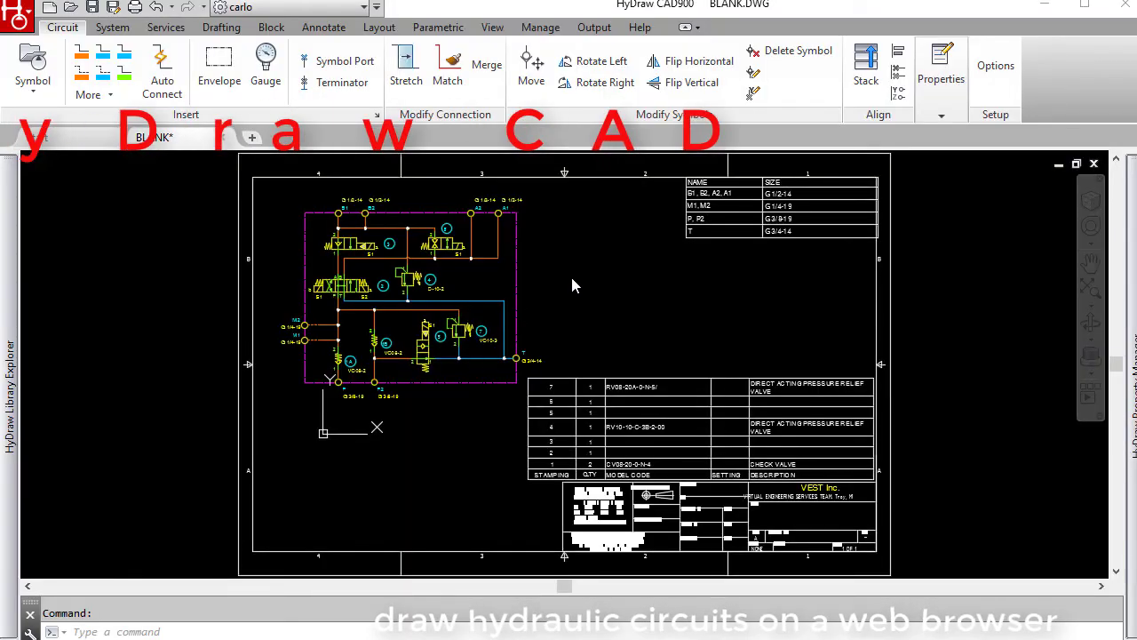
# Inspect model data for C-10-2 valve 4 and valve 6, and pin the HyDraw Property Manager.
pyautogui.click(484, 365)
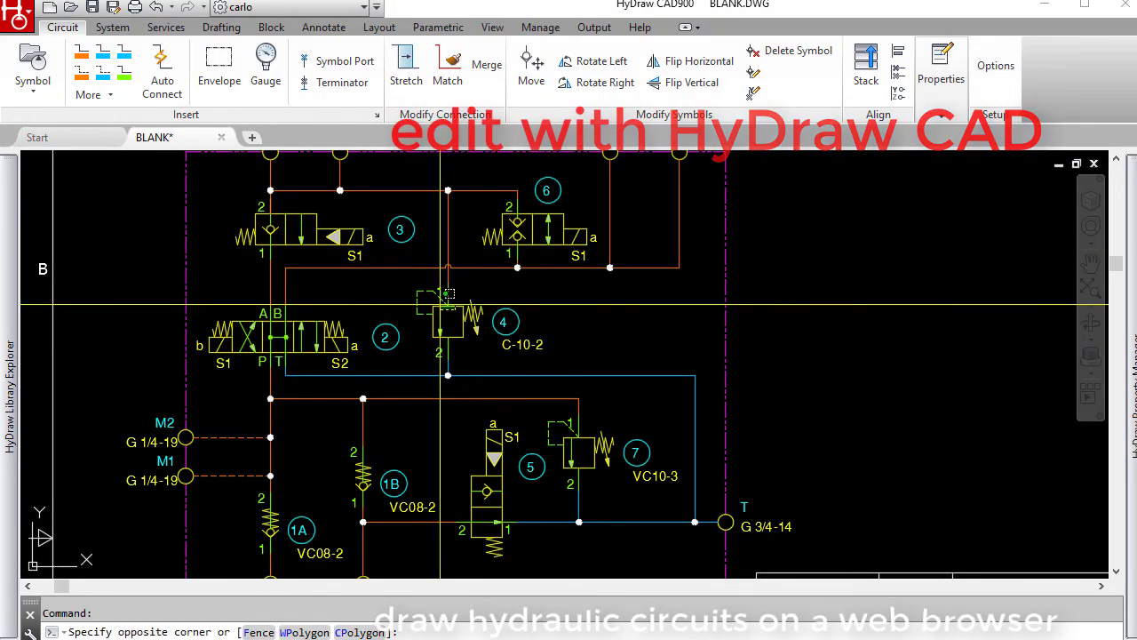
pyautogui.click(435, 294)
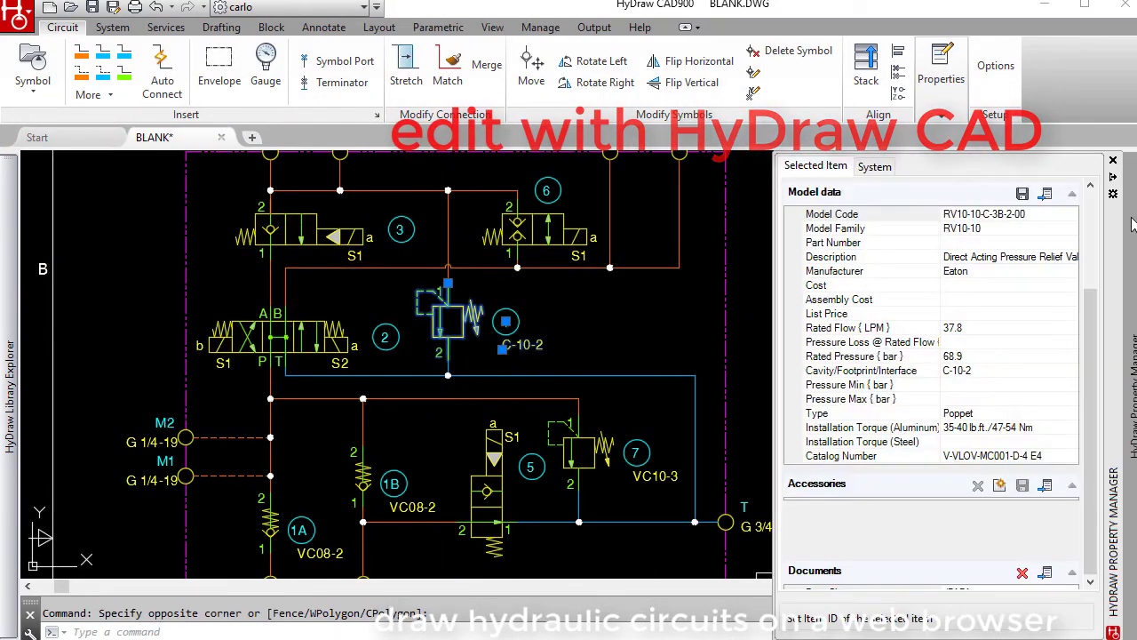
pyautogui.click(544, 229)
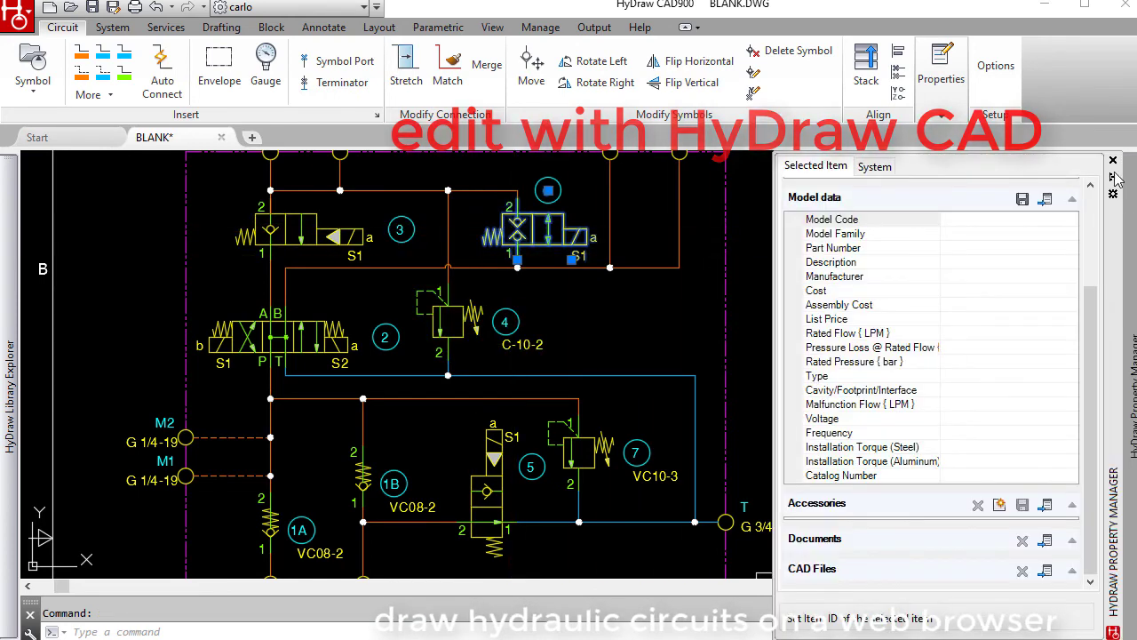
pyautogui.click(1114, 177)
# Bring the lower circuit into view and review valve 5's model data.
pyautogui.scroll(1, 539, 282)
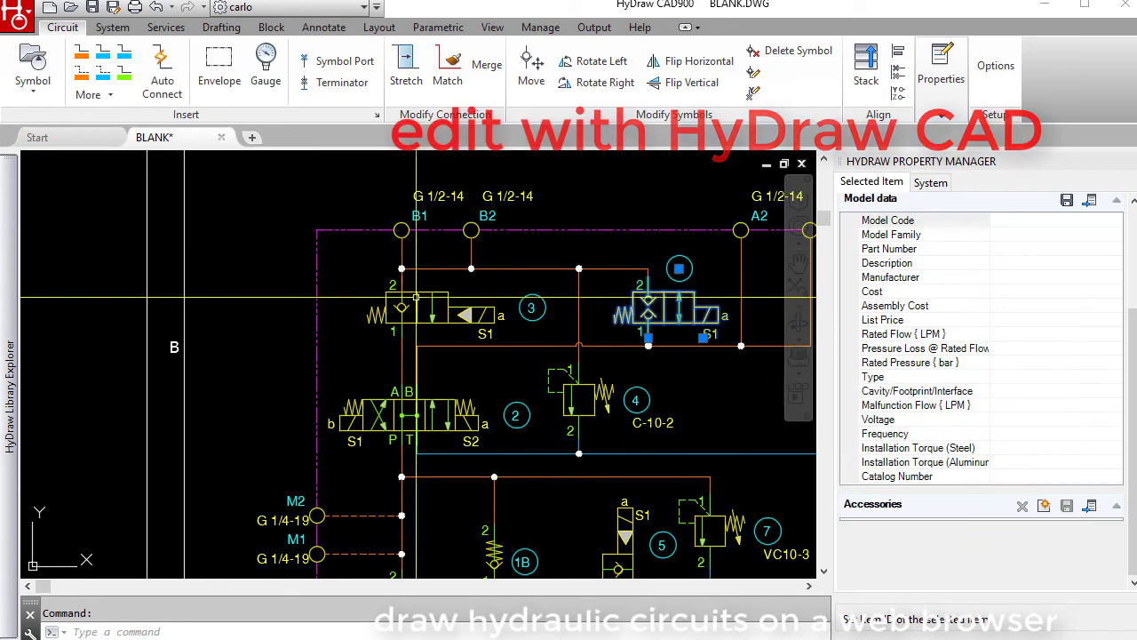
pyautogui.moveTo(484, 434); pyautogui.dragTo(471, 235, button='middle')
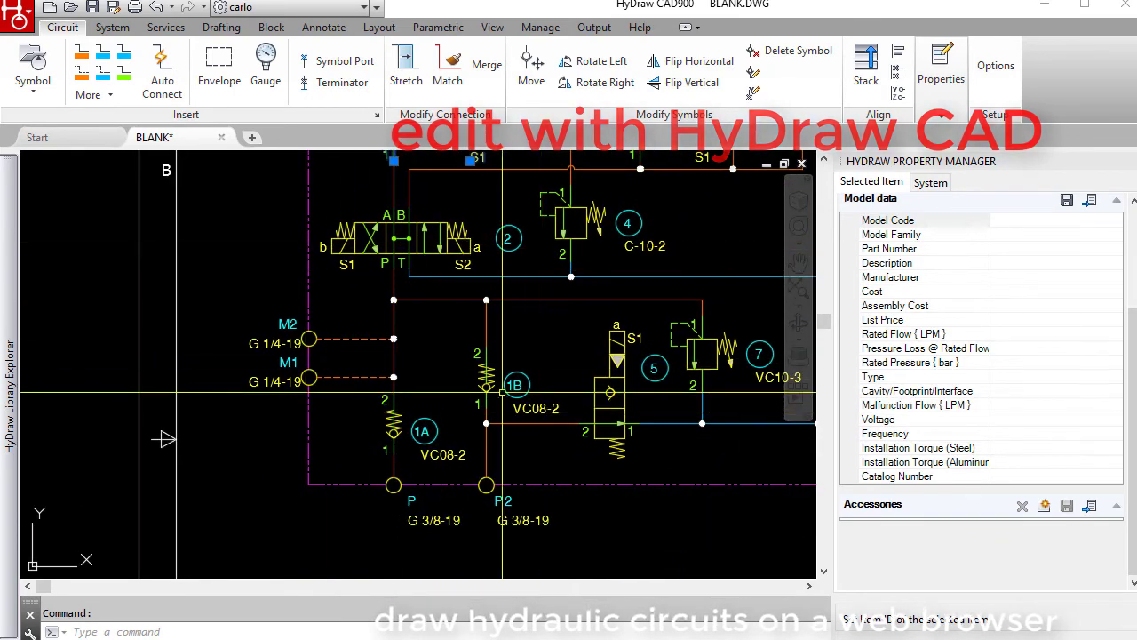
pyautogui.click(486, 373)
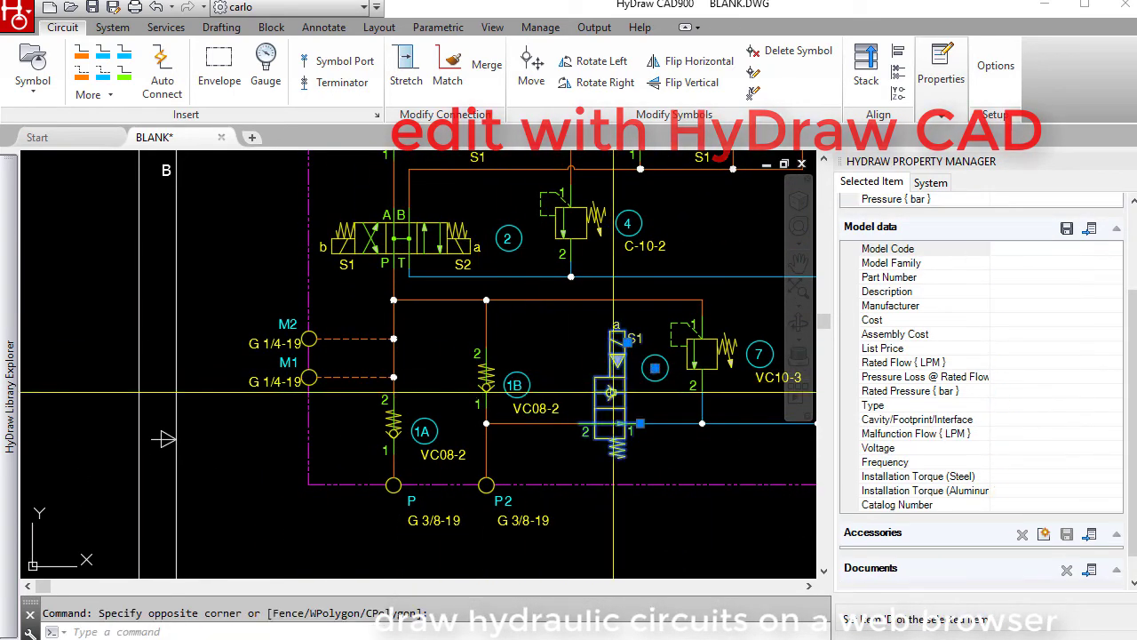
pyautogui.scroll(-1, 569, 378)
pyautogui.scroll(-1, 507, 371)
pyautogui.scroll(-2, 453, 366)
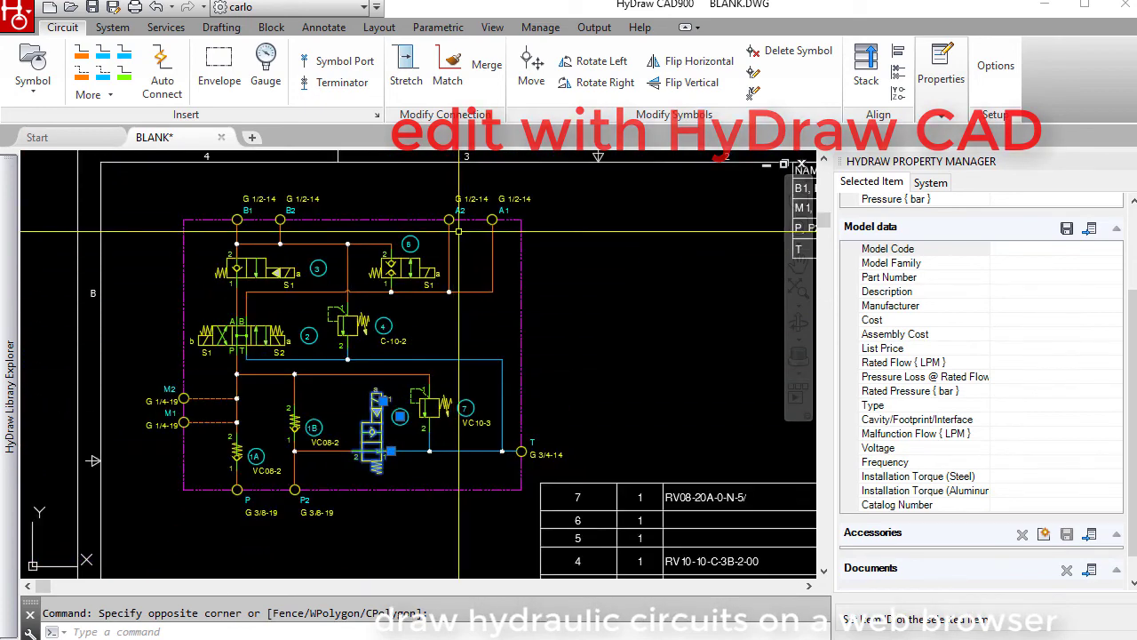
pyautogui.scroll(5, 467, 227)
# Review the model data of valve 6 and then valve 3 in the top row.
pyautogui.click(318, 303)
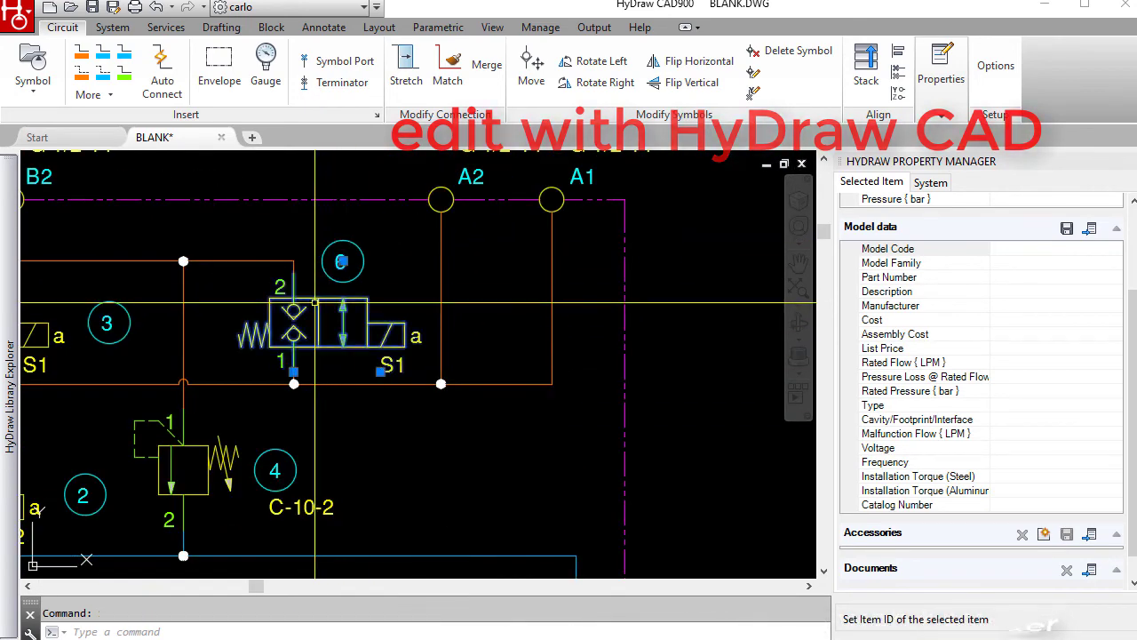
pyautogui.scroll(-2, 315, 303)
pyautogui.moveTo(151, 271); pyautogui.dragTo(404, 309, button='middle')
pyautogui.click(404, 309)
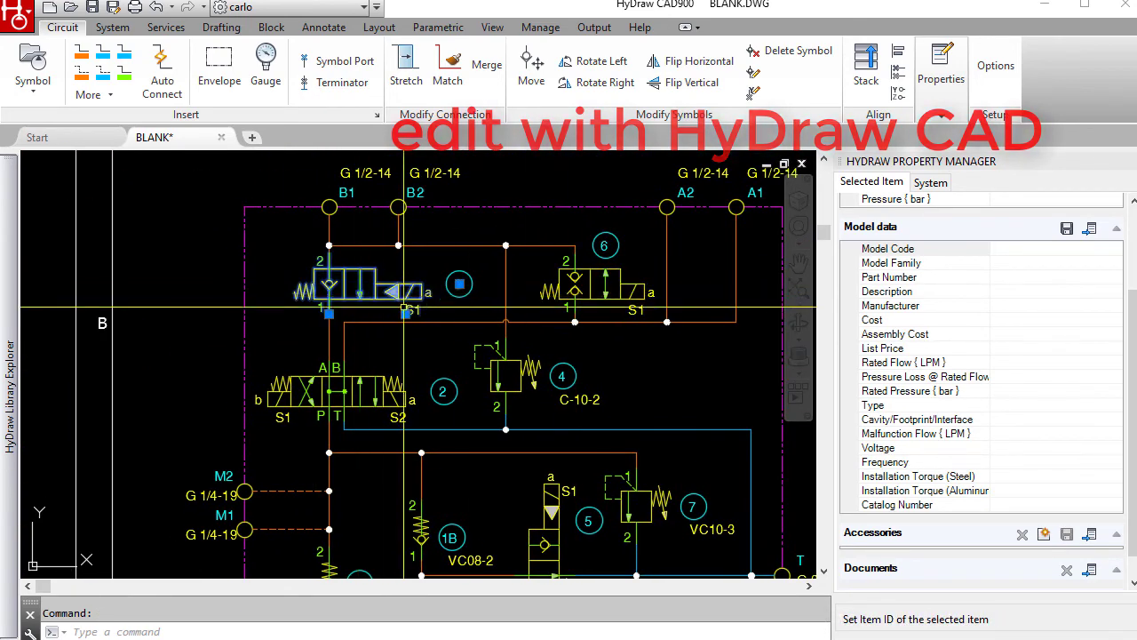
pyautogui.scroll(-1, 497, 356)
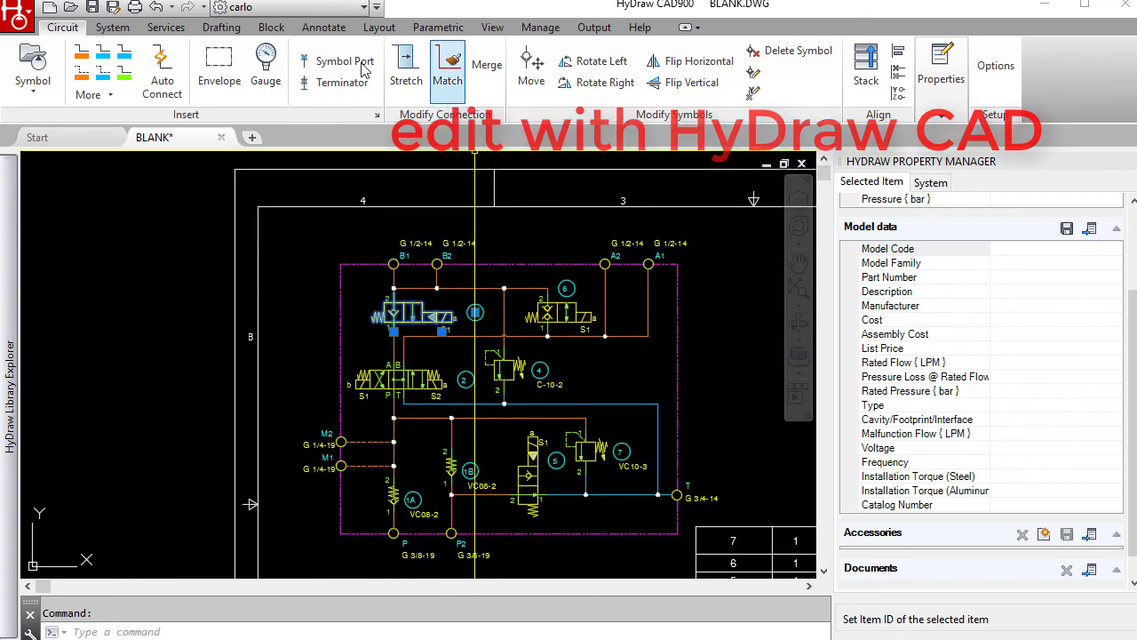
pyautogui.click(112, 26)
pyautogui.click(548, 72)
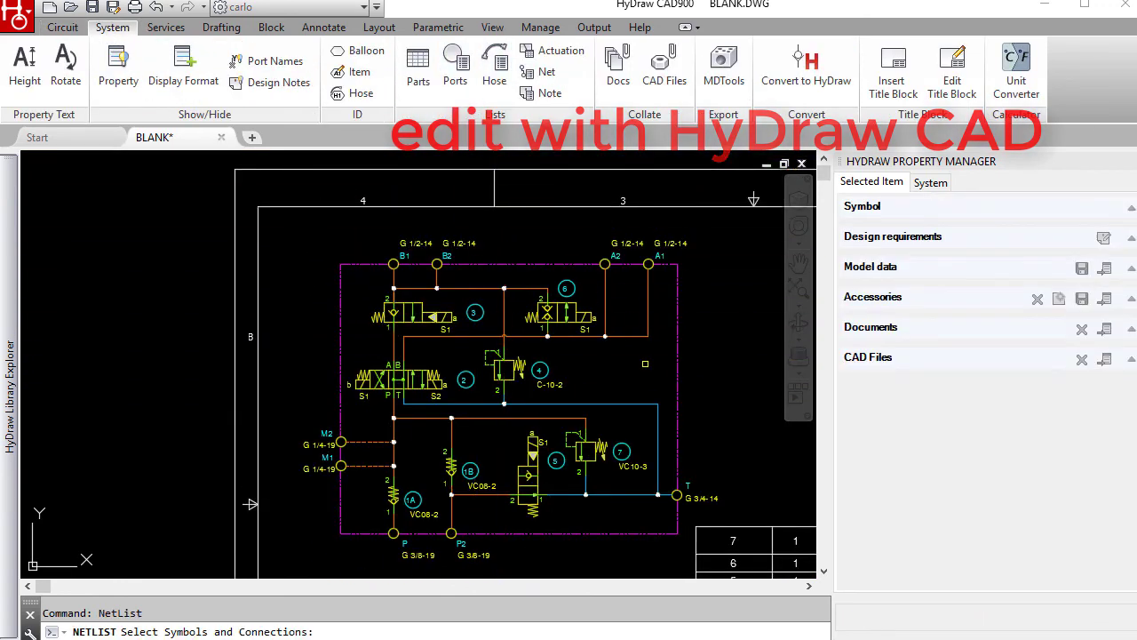
pyautogui.click(698, 545)
pyautogui.click(332, 173)
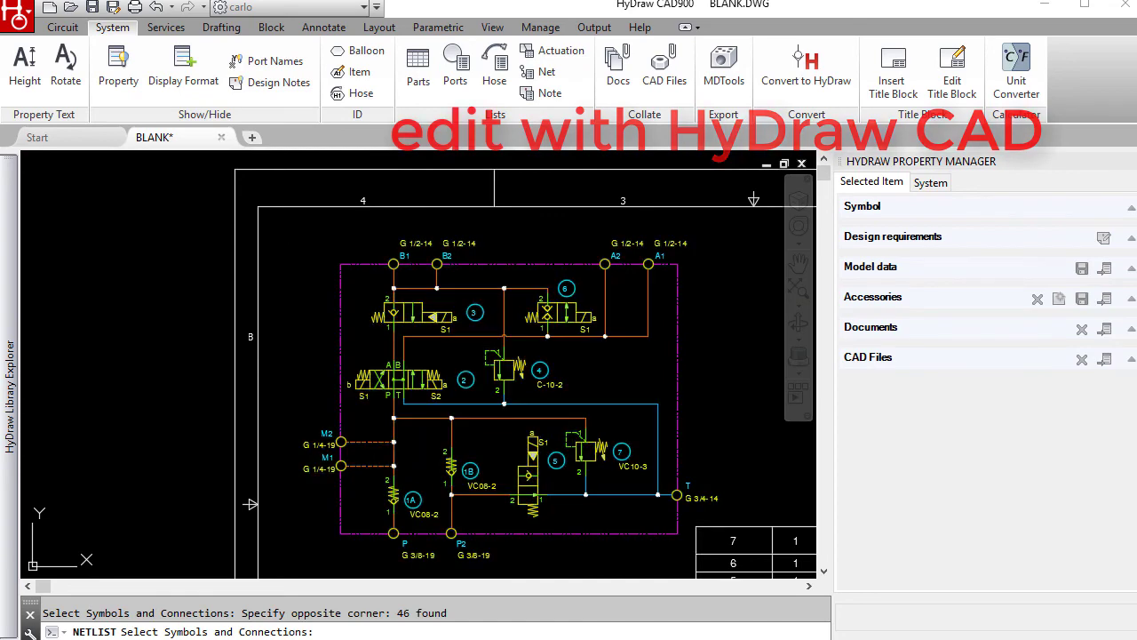
pyautogui.press('Return')
pyautogui.click(978, 134)
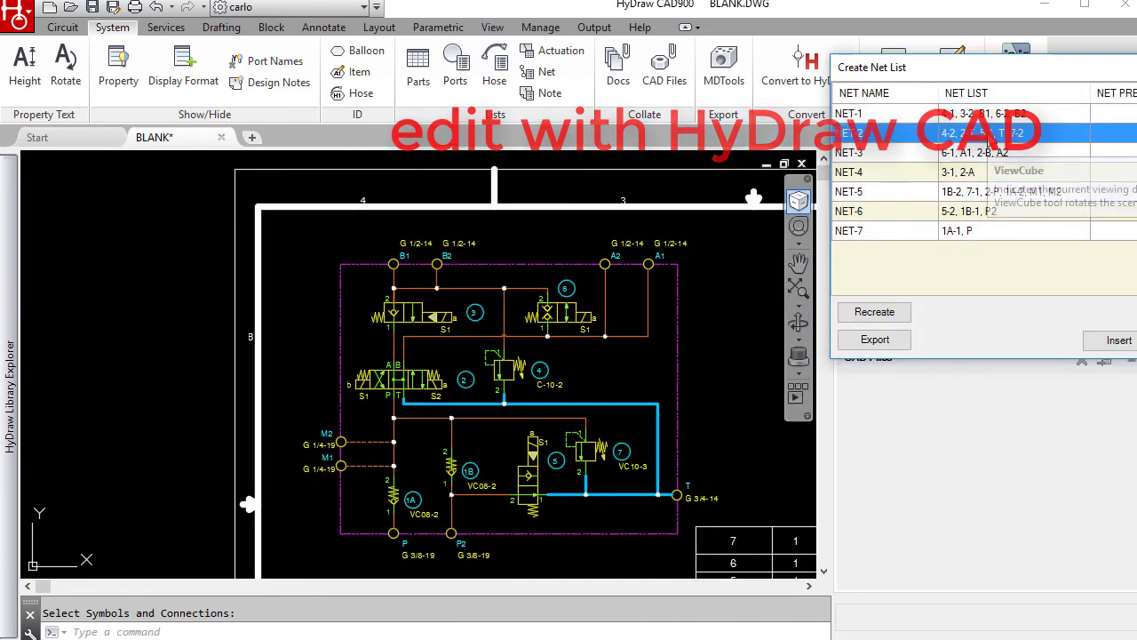
pyautogui.moveTo(992, 82)
pyautogui.mouseDown()
pyautogui.moveTo(916, 151)
pyautogui.moveTo(879, 160)
pyautogui.mouseUp()
pyautogui.click(870, 239)
pyautogui.click(836, 266)
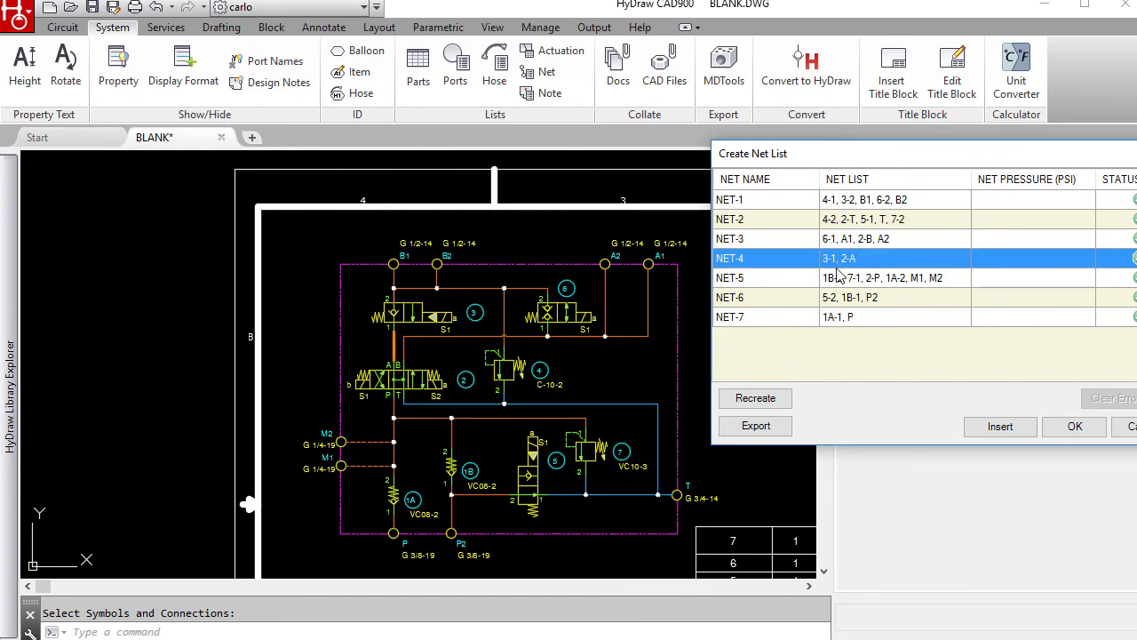
pyautogui.click(849, 279)
pyautogui.click(852, 298)
pyautogui.click(844, 320)
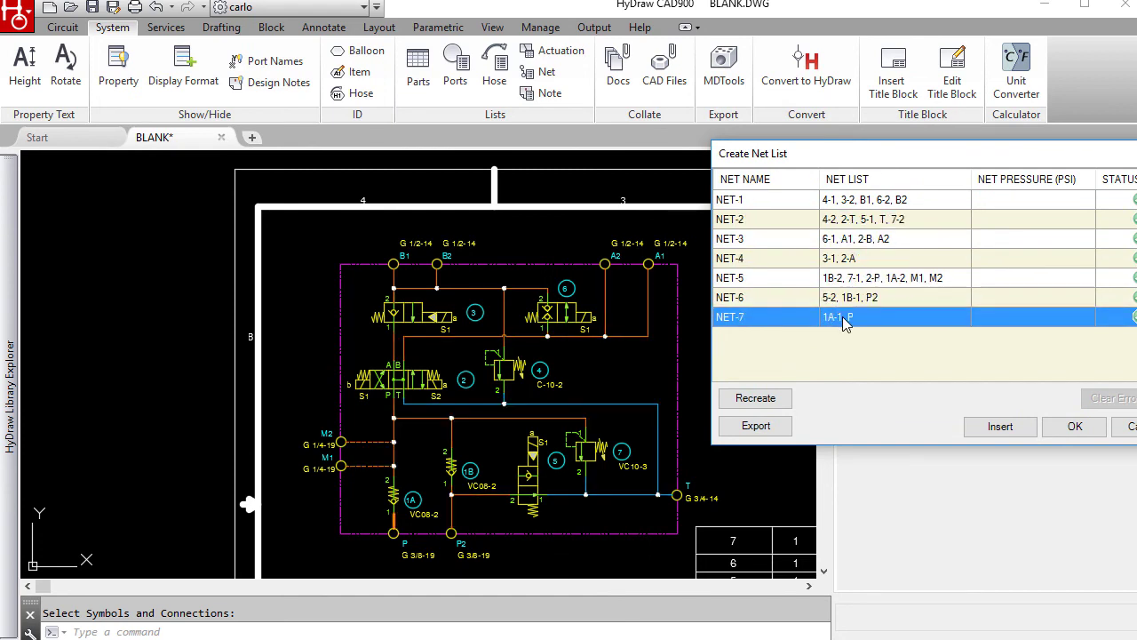
pyautogui.click(1000, 427)
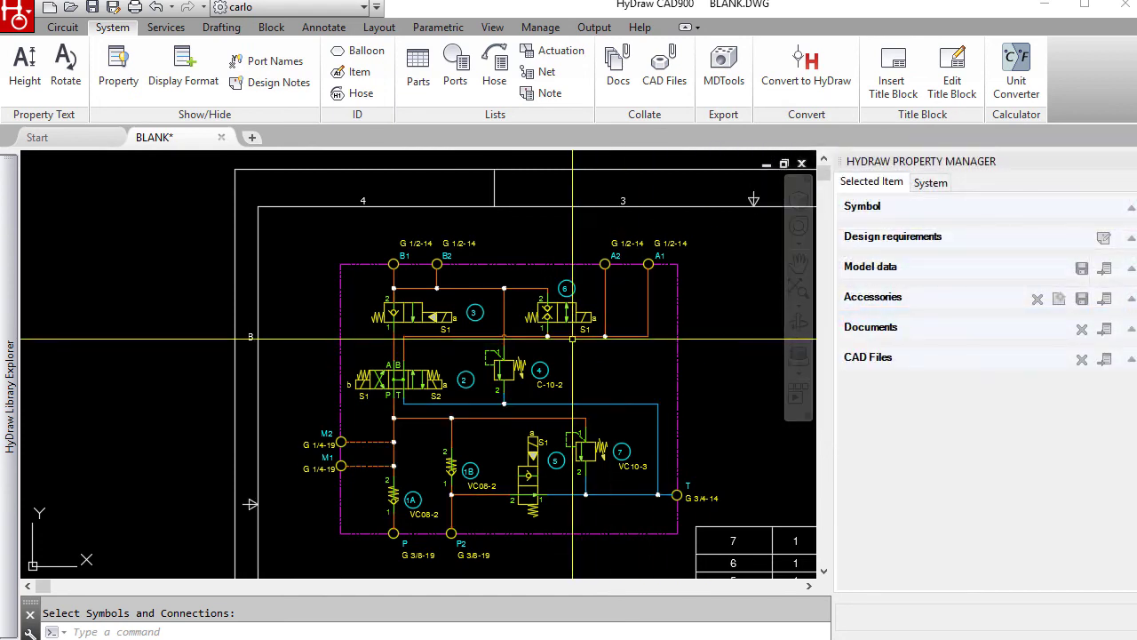
pyautogui.moveTo(772, 337); pyautogui.dragTo(568, 288, button='middle')
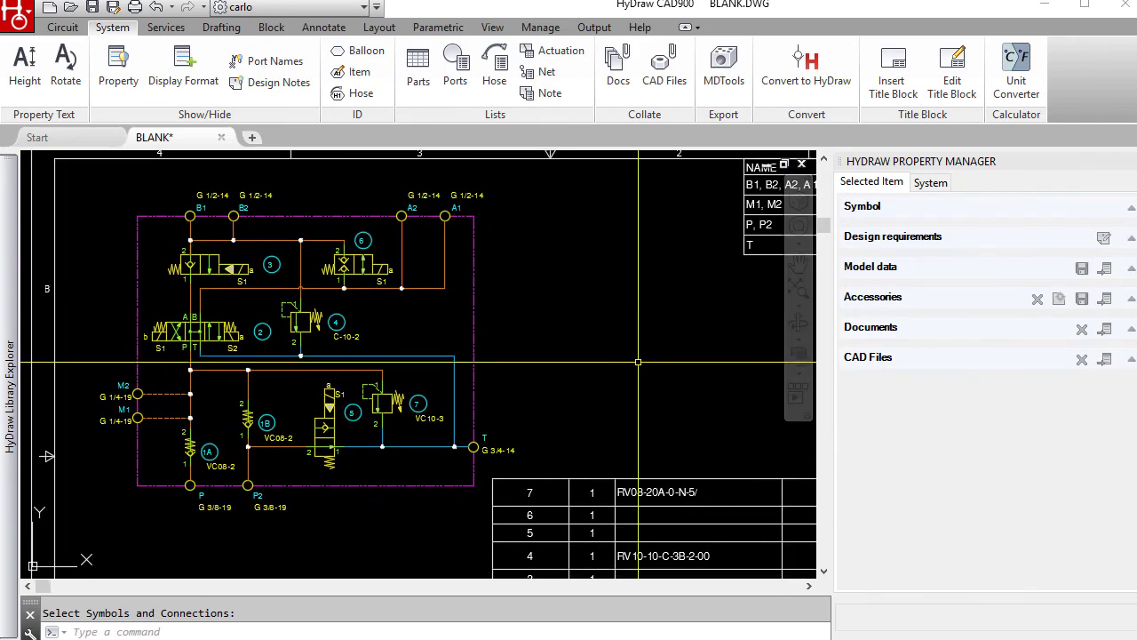